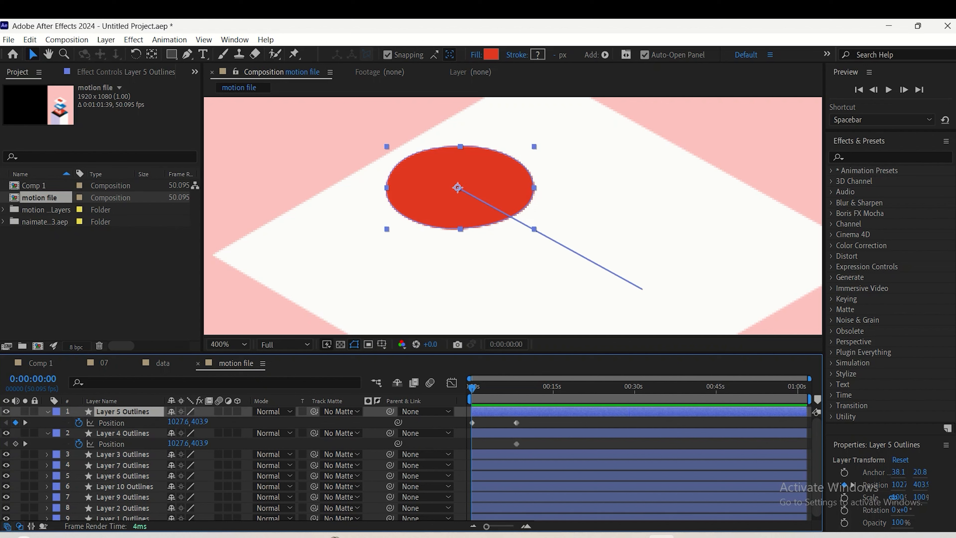
Move the circle on Layer 4 Outlines along the diagonal to 1127.6, 458.9 at 0:00:00:00, keyframing its starting position
click(516, 423)
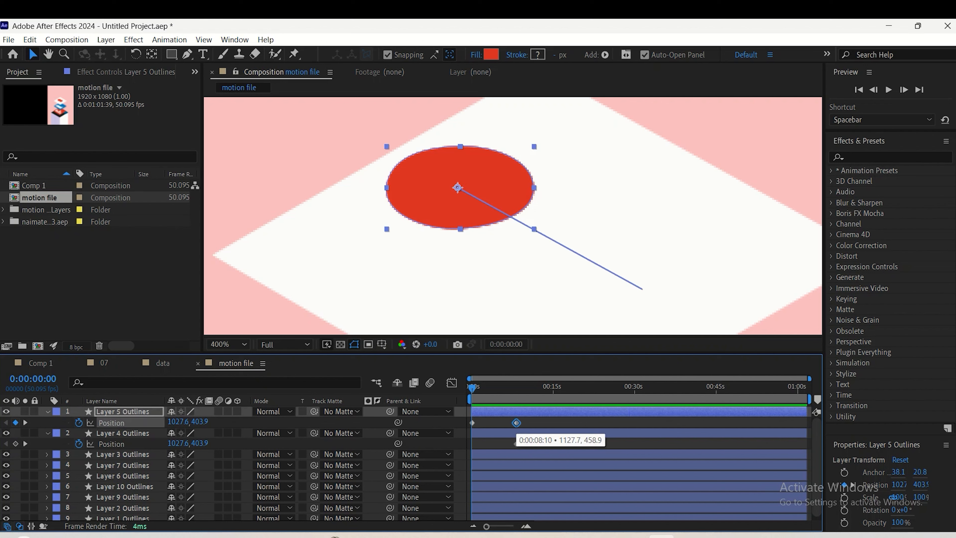
click(123, 433)
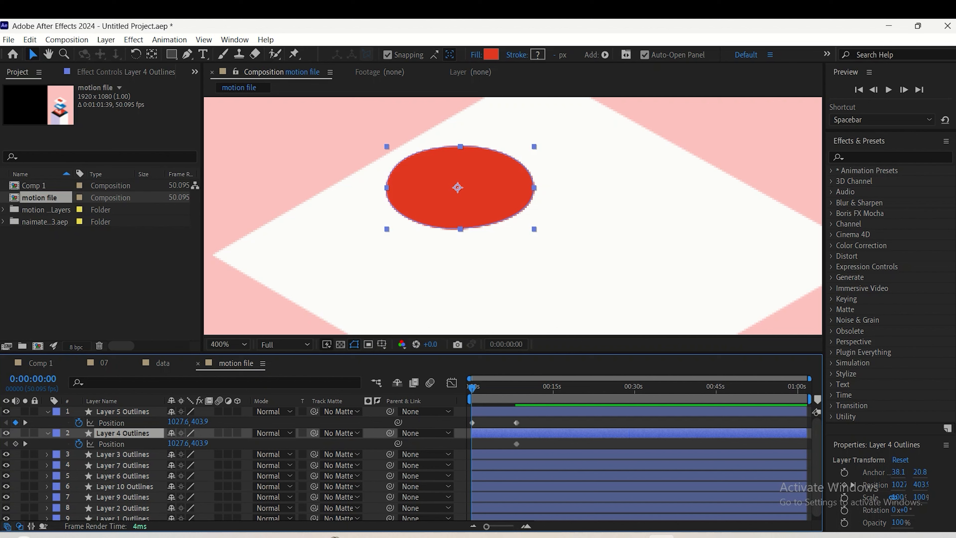
drag(458, 187, 659, 298)
key(comma)
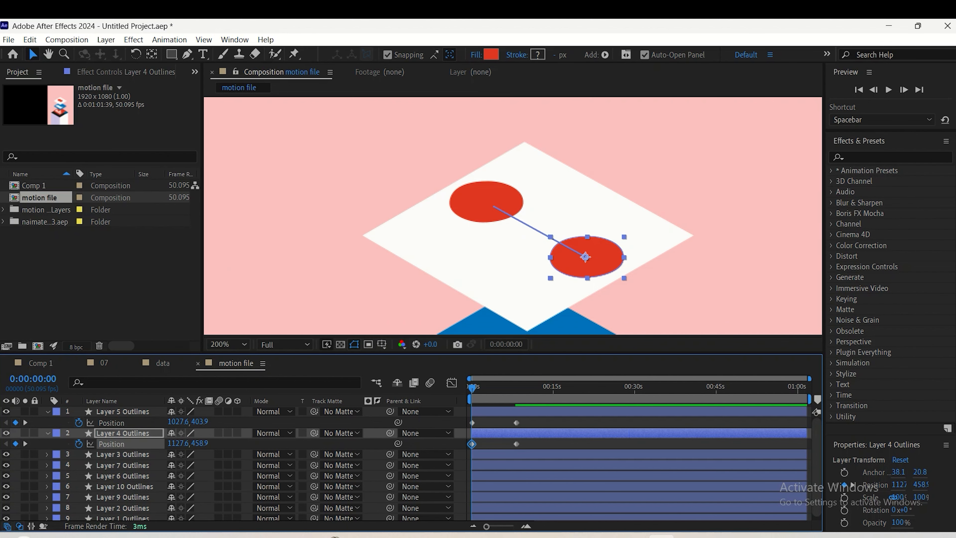
Preview both red circles swapping places from the start of the composition
drag(472, 389, 531, 388)
key(Home)
key(space)
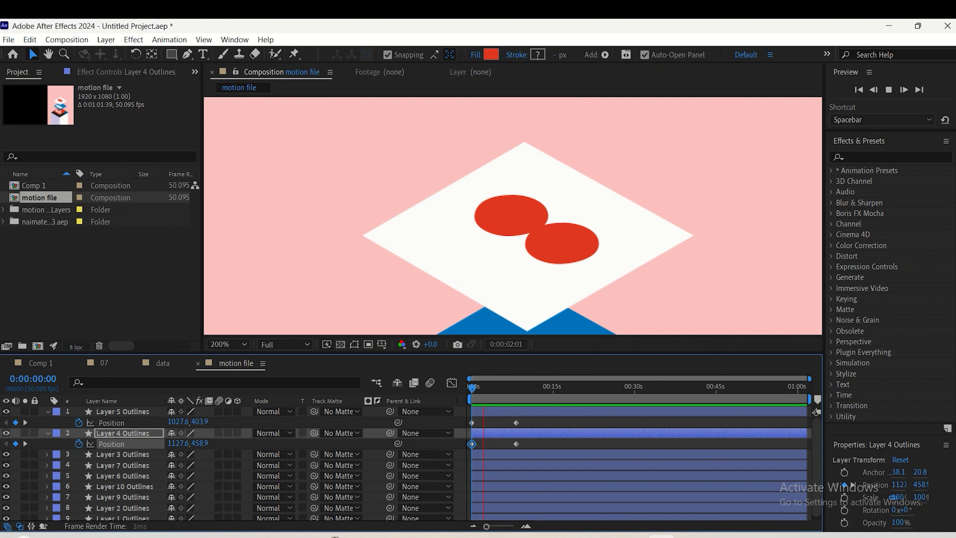
key(space)
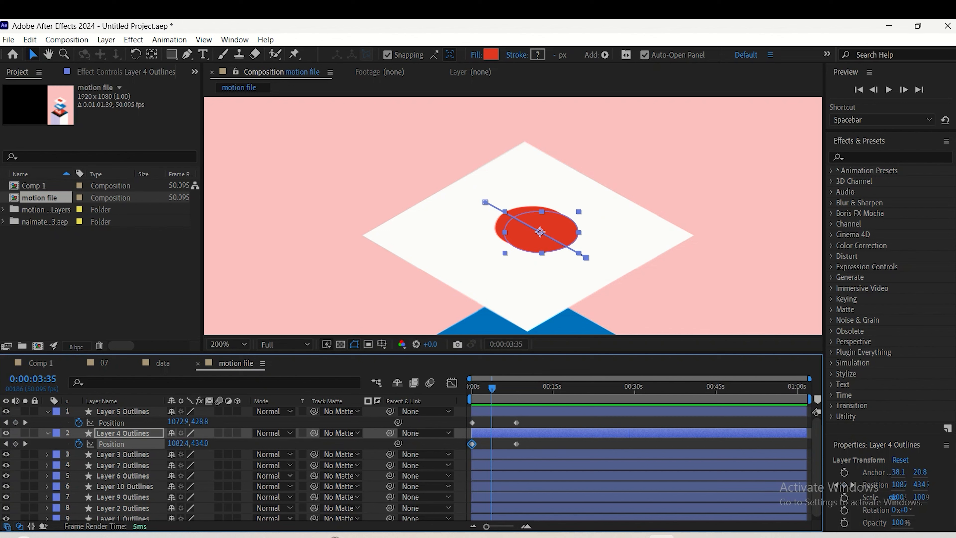
Apply Easy Ease to both circles' Position keyframes, move the end pair earlier to about 4 seconds, and preview the motion
drag(528, 423, 463, 467)
key(ctrl+z)
click(508, 423)
key(F9)
key(Home)
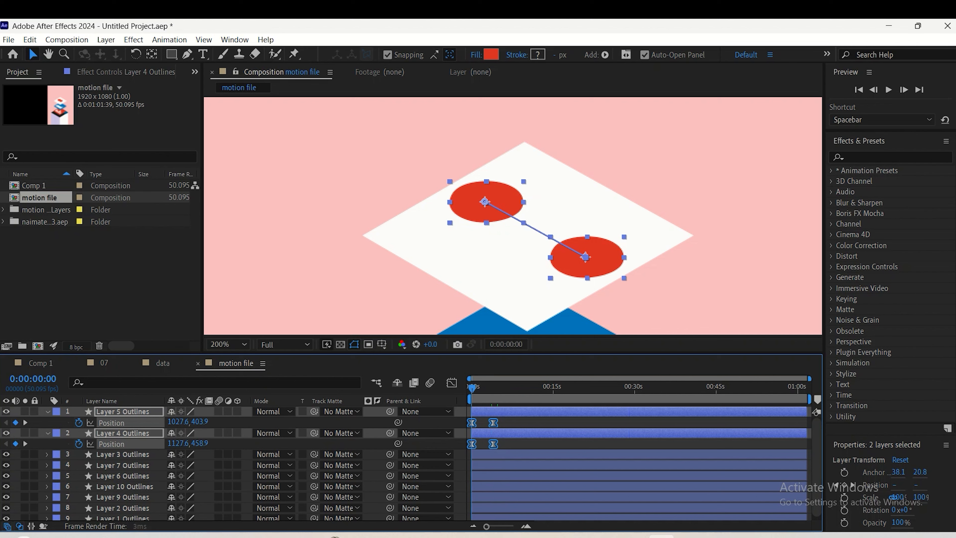
key(space)
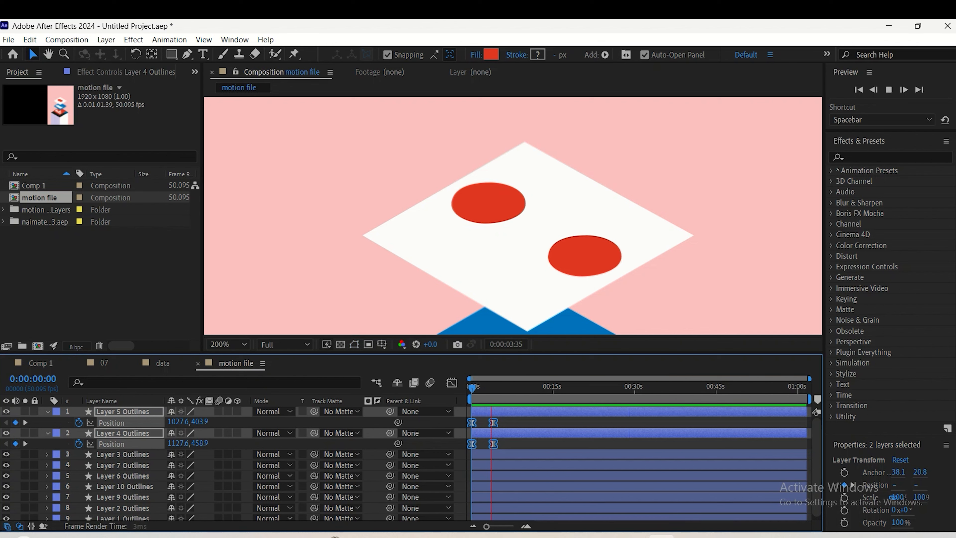
key(space)
Shift the end Position keyframes of Layer 5 and Layer 4 Outlines earlier to about 3 seconds and replay the animation
click(508, 421)
drag(508, 421, 487, 444)
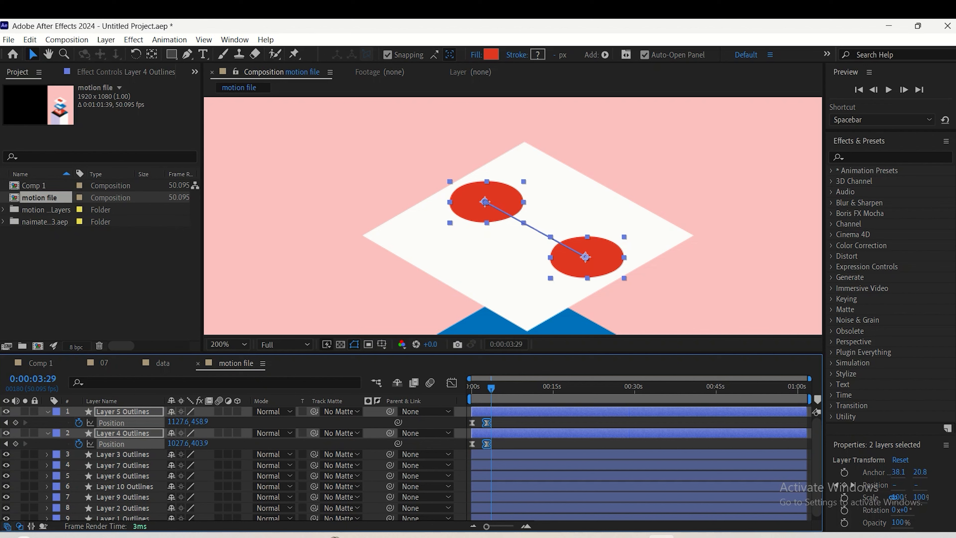
key(Home)
key(space)
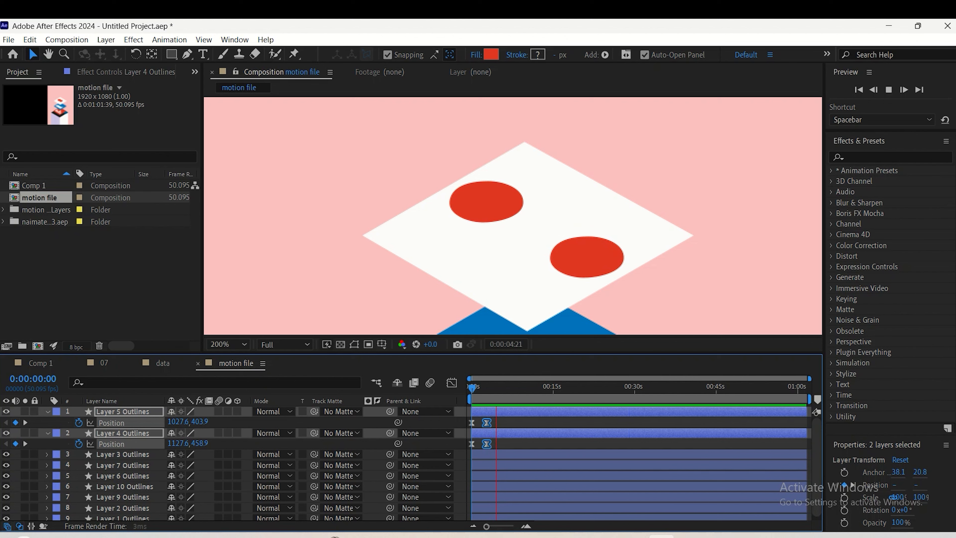
key(space)
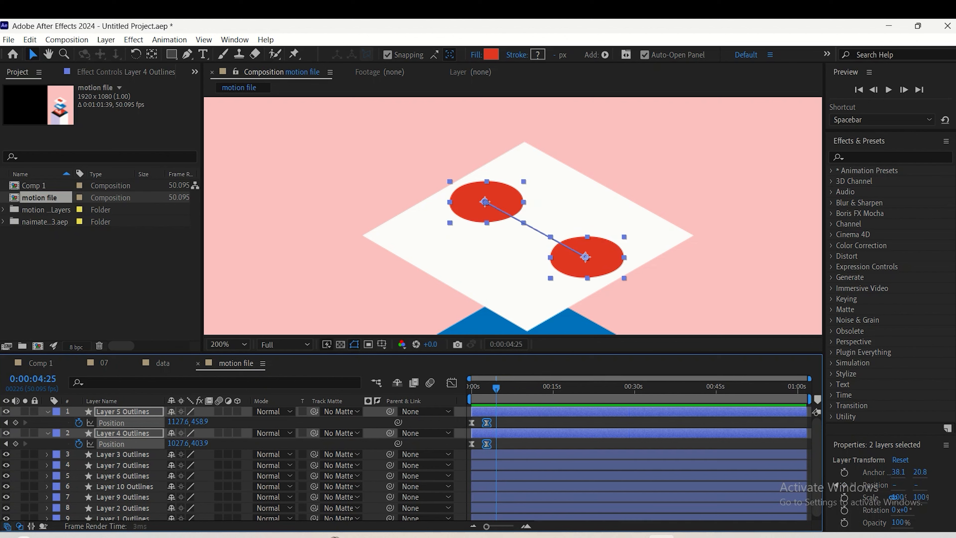
Copy the first Position keyframe of Layer 5 Outlines and of Layer 4 Outlines to 0:00:05:16 on each layer and preview the return movement
drag(496, 388, 501, 388)
click(527, 423)
click(472, 422)
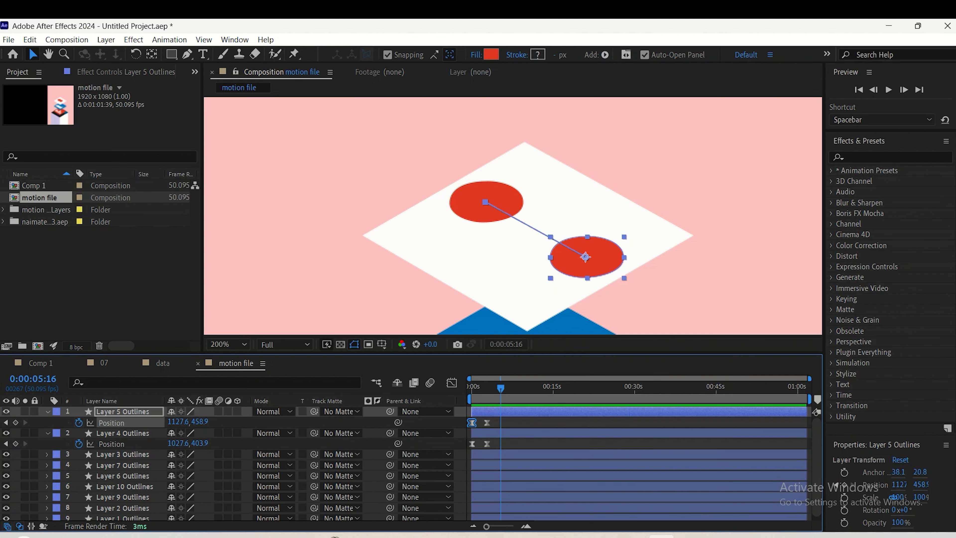
key(ctrl+c)
key(ctrl+v)
click(472, 444)
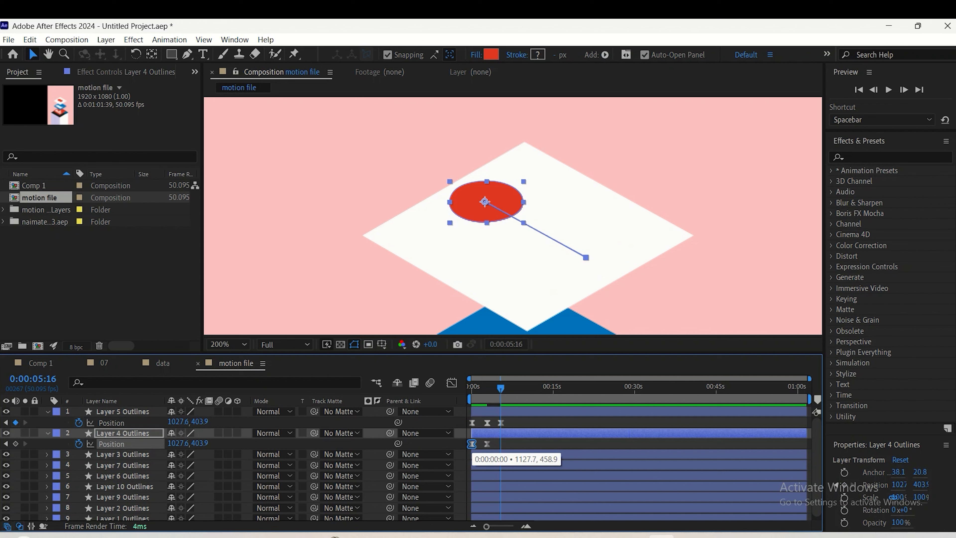
key(ctrl+c)
key(ctrl+v)
drag(501, 389, 471, 389)
key(space)
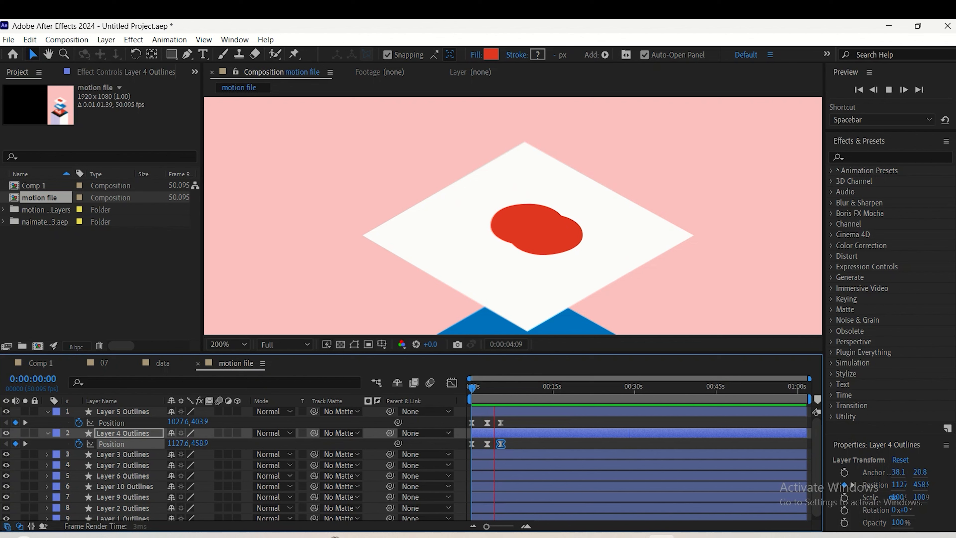
key(space)
Move the last pair of Position keyframes on both circle layers to about 6 seconds and check the new timing
drag(513, 422, 488, 444)
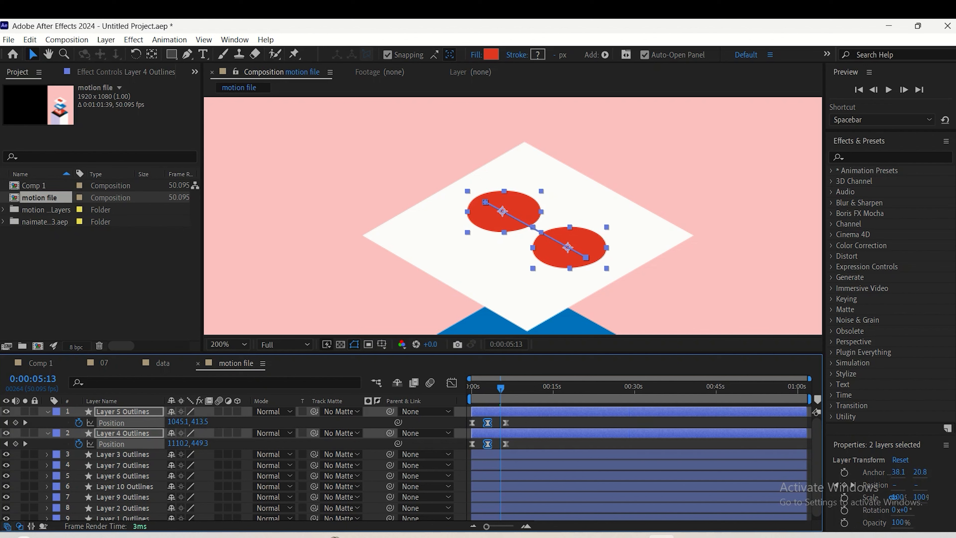
key(Home)
key(space)
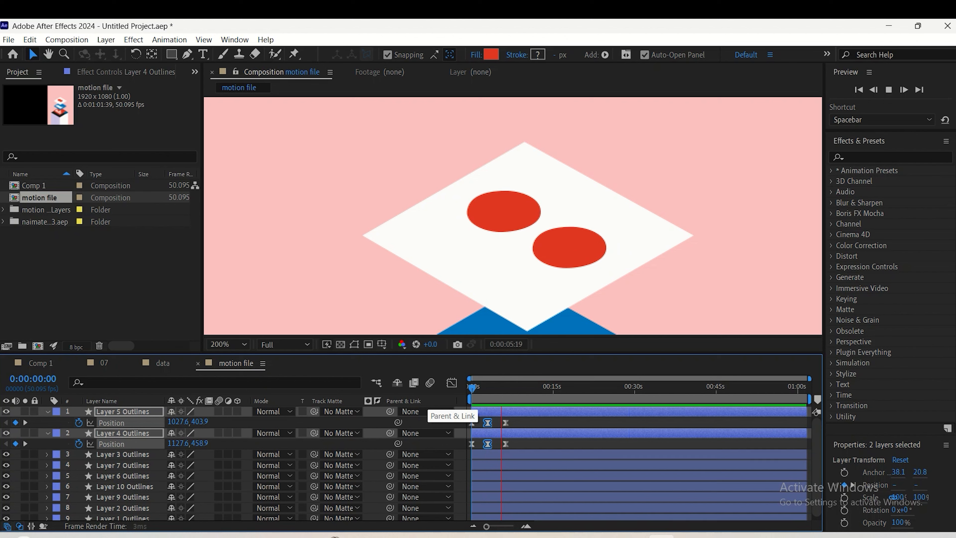
key(space)
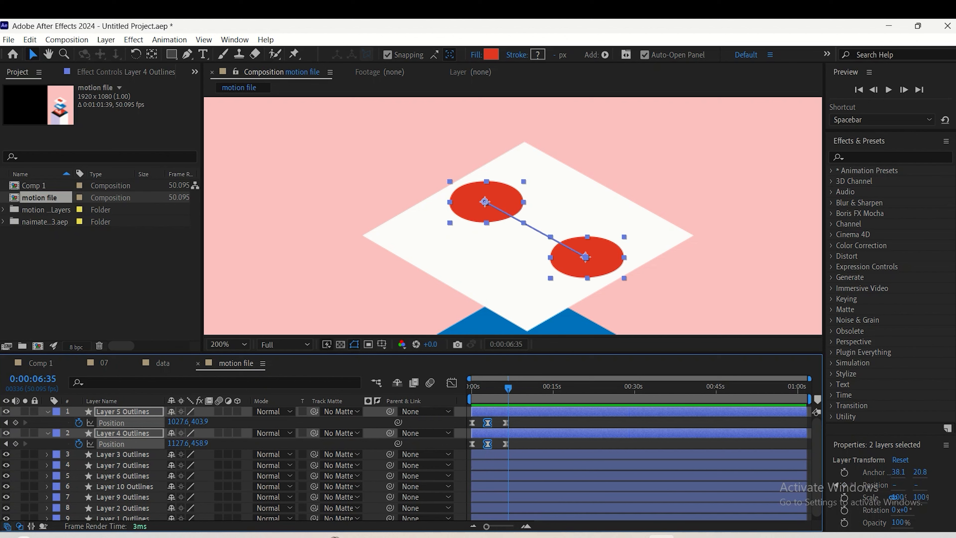
Adjust the easing of both circles' Position keyframes in the speed graph to about 50% influence and replay the animation
click(451, 382)
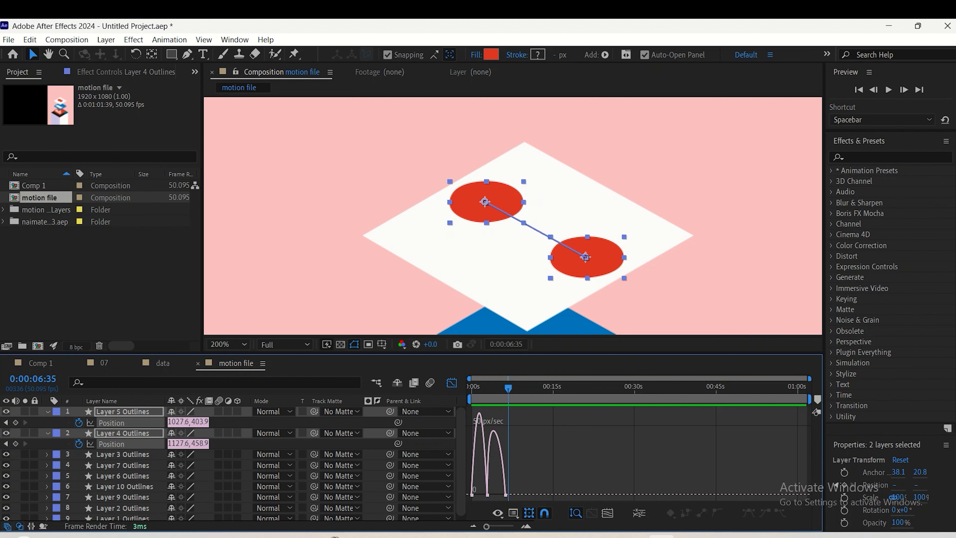
drag(512, 499, 467, 486)
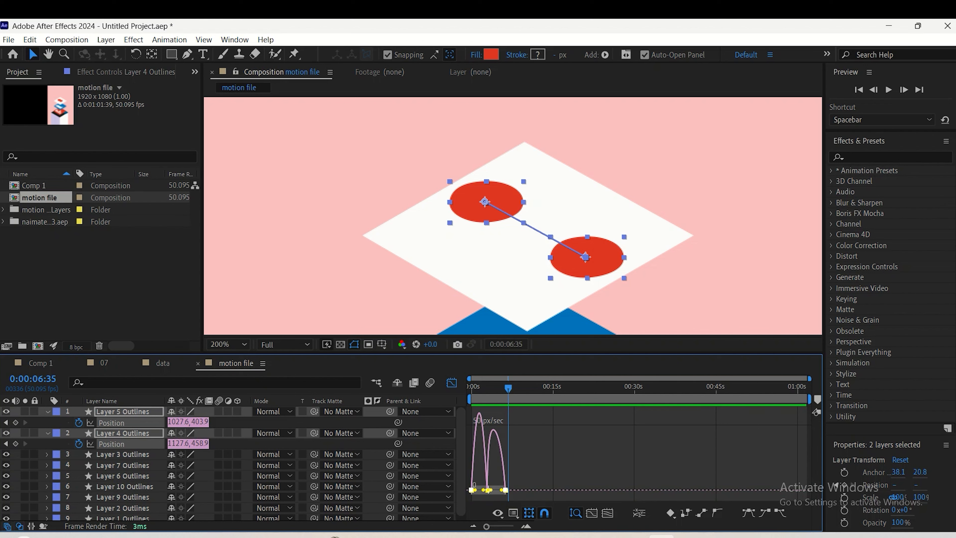
scroll(489, 489, up, 6)
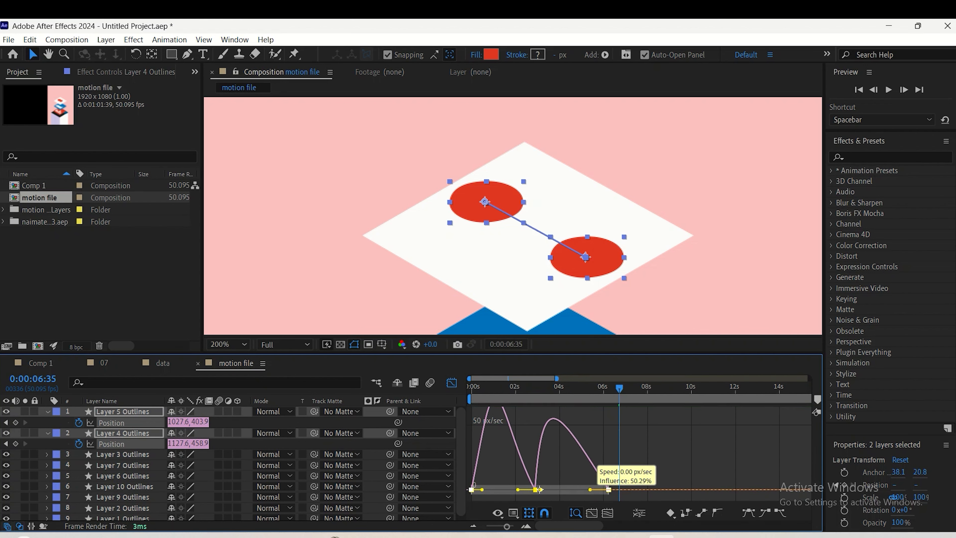
click(452, 382)
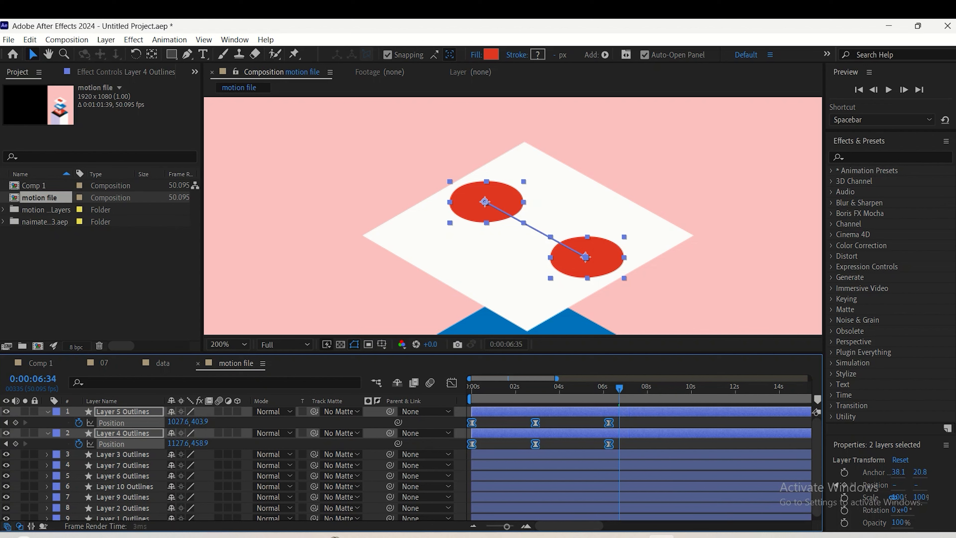
key(space)
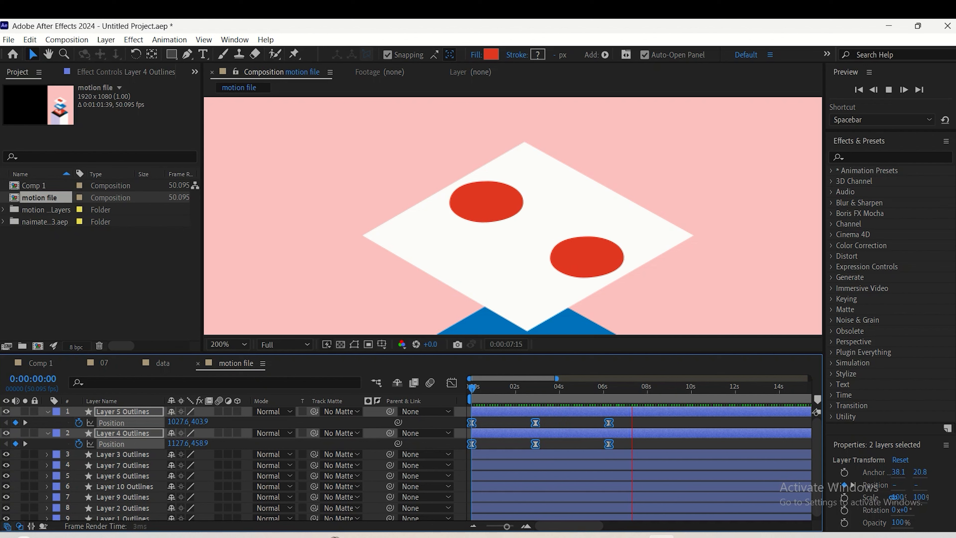
key(space)
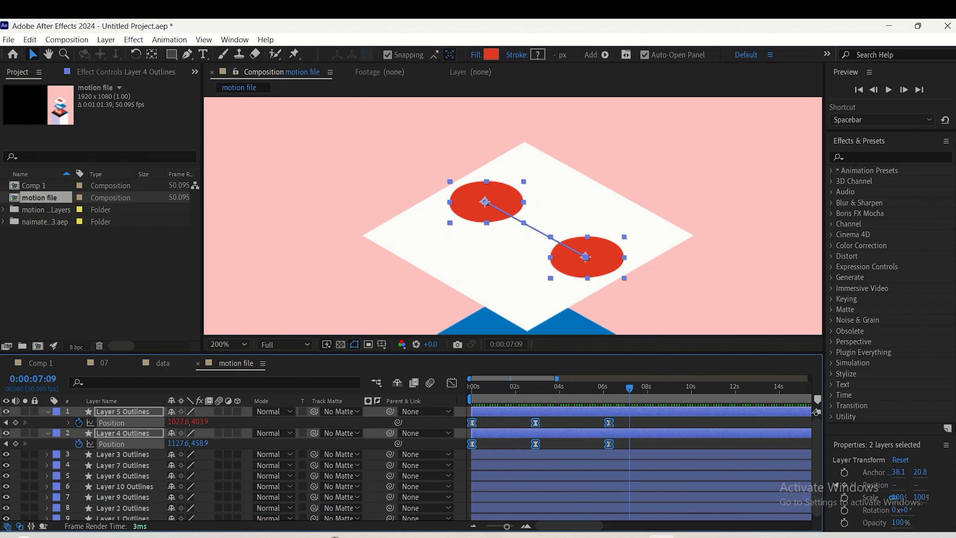
Add a loopOut() expression to the Position property of Layer 5 Outlines
alt+click(79, 423)
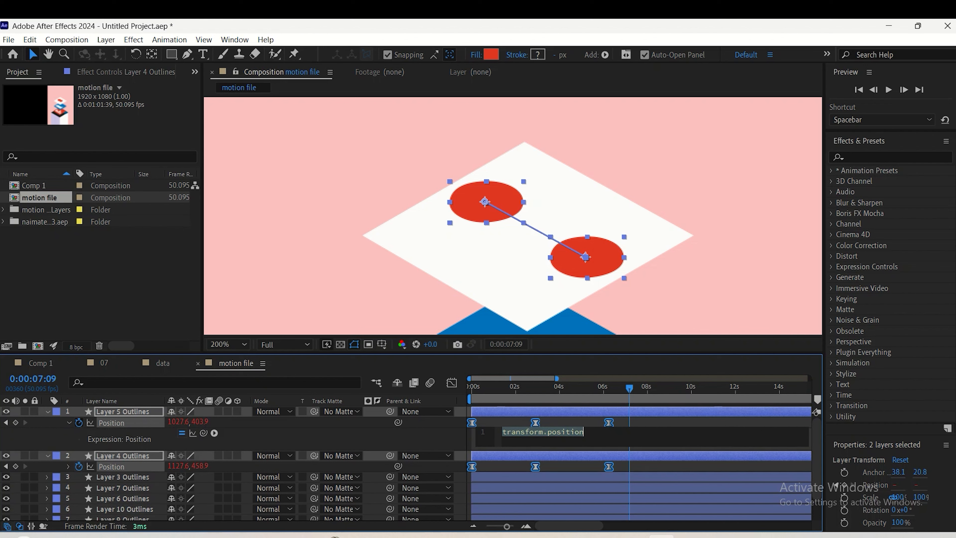
text(loo)
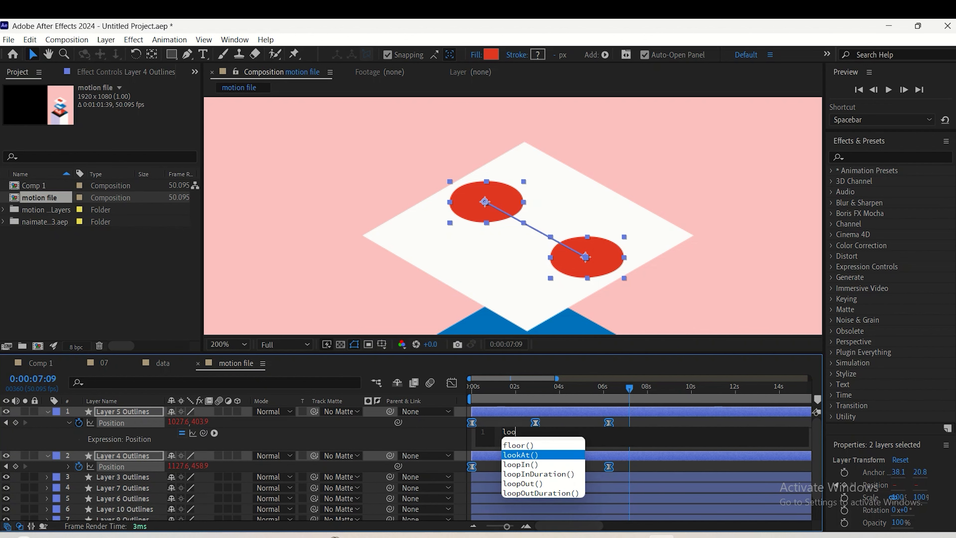
key(Down)
key(Down)
key(Down)
key(Return)
key(KP_Enter)
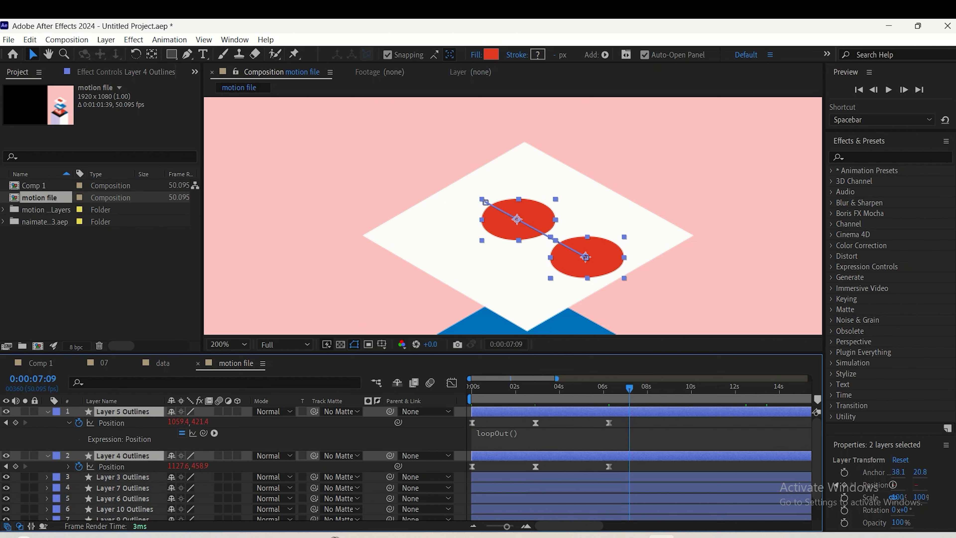
Add the same loopOut() expression to the Position property of Layer 4 Outlines
click(111, 466)
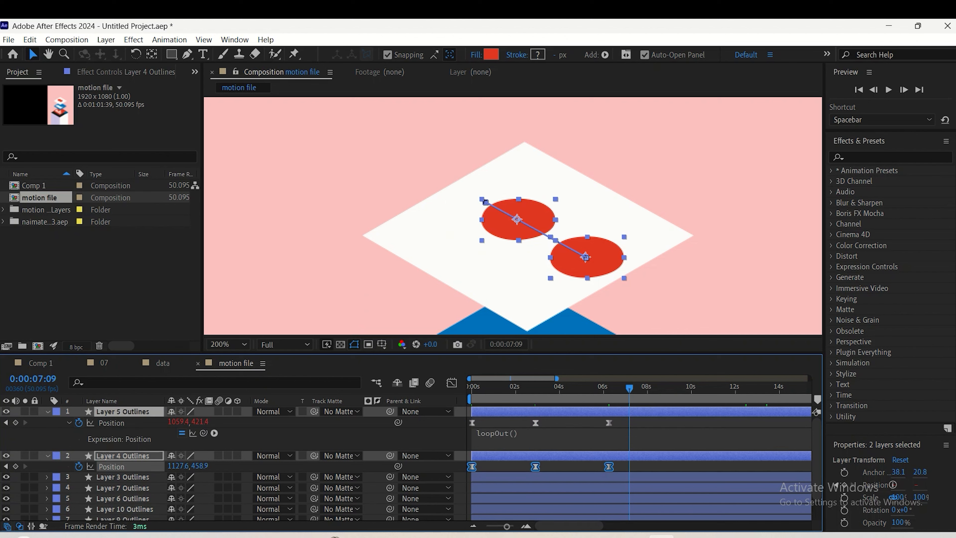
key(alt+shift+equal)
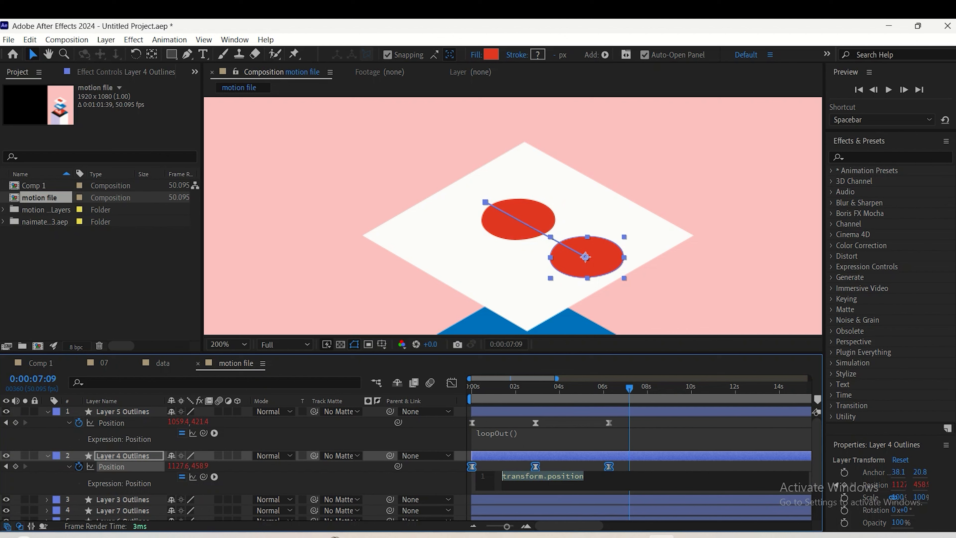
text(loop)
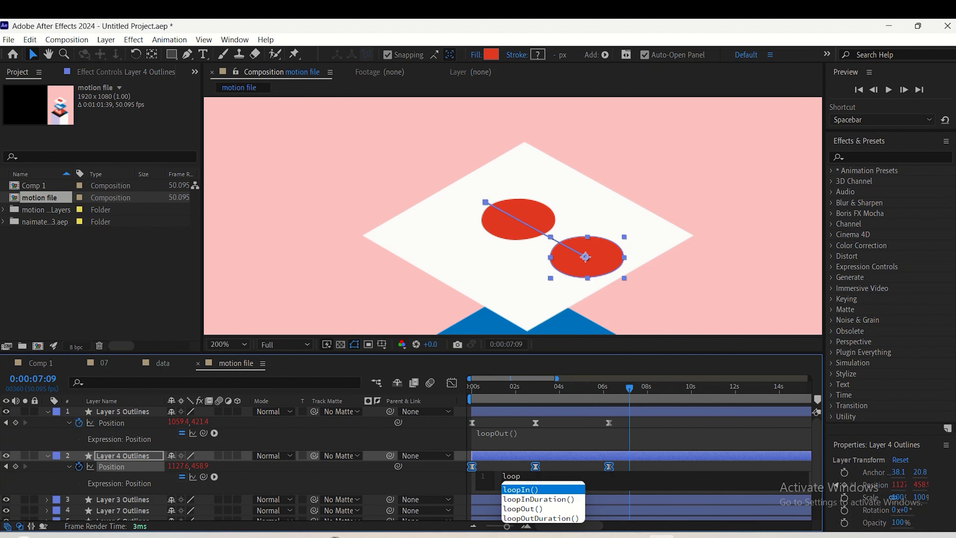
key(Down)
key(Down)
key(Return)
click(677, 440)
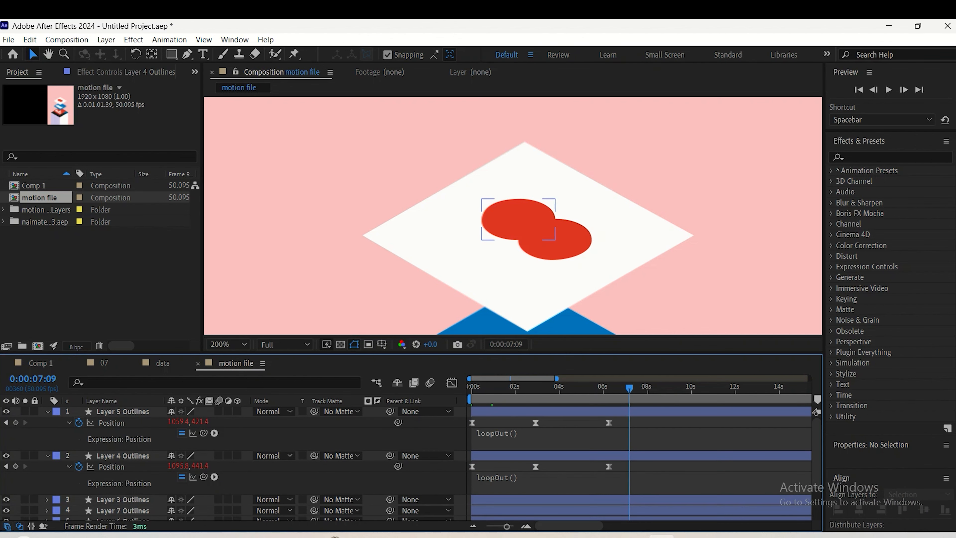
Preview the looping movement of both circles, with their layers collapsed and selected in the timeline
key(space)
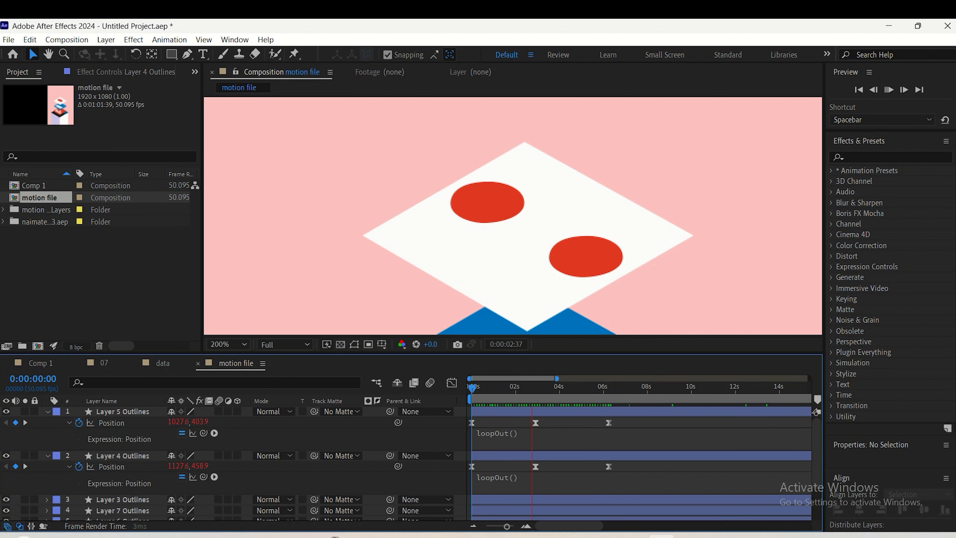
key(space)
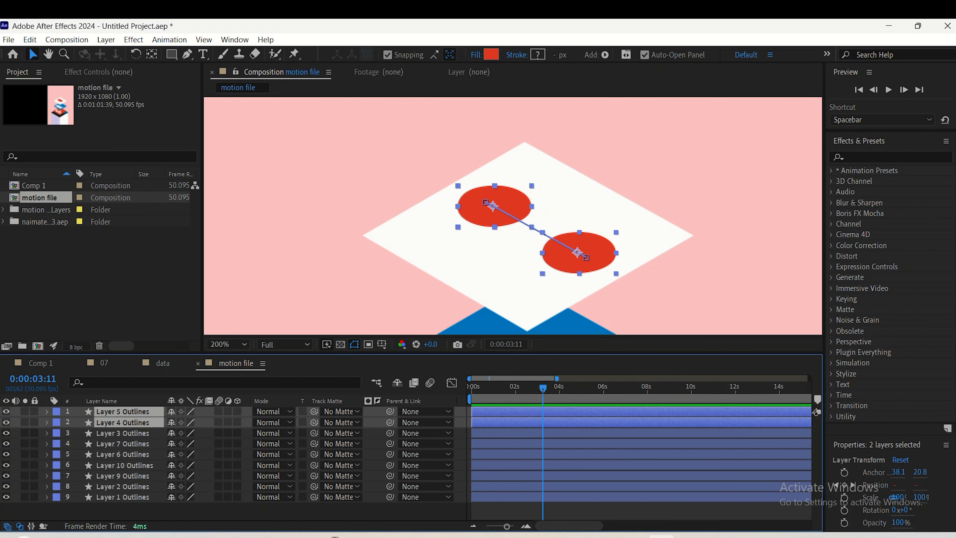
click(634, 536)
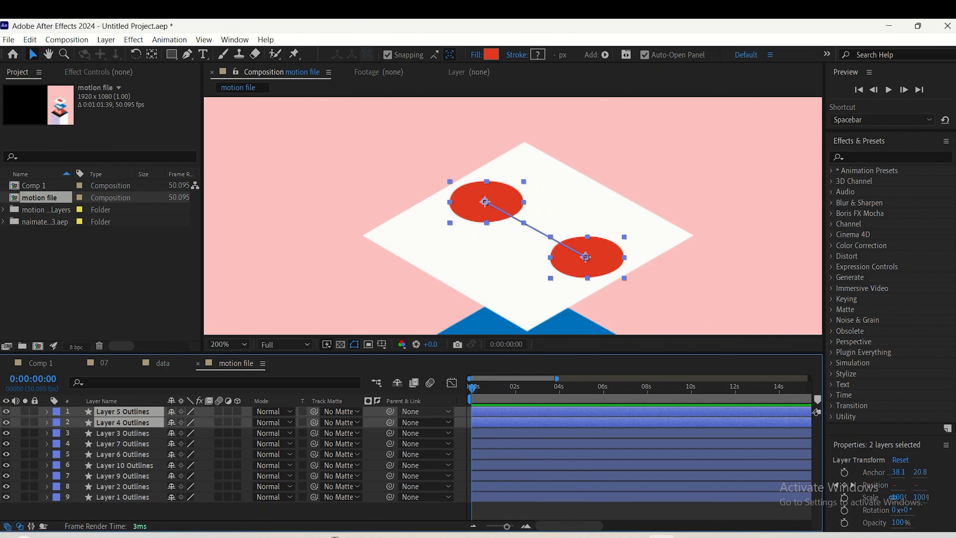
key(space)
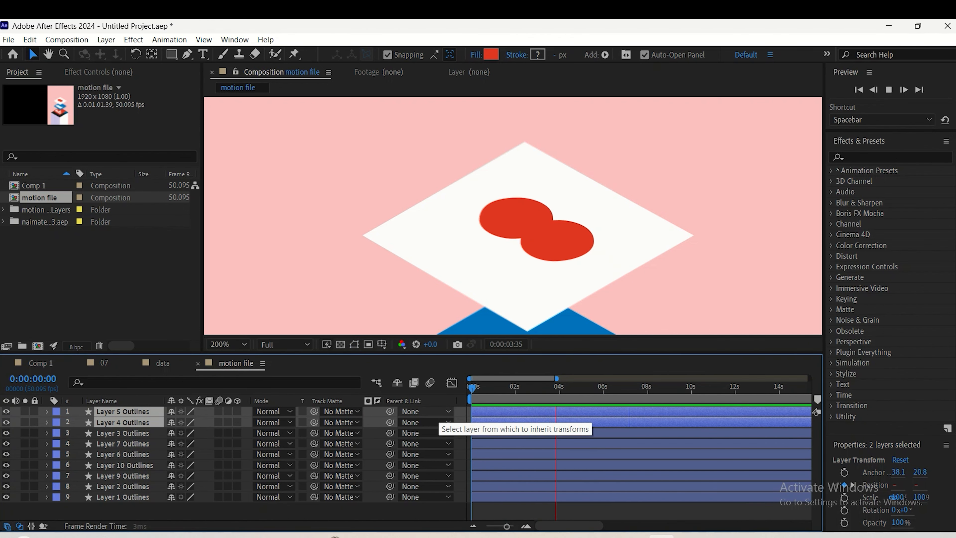
key(space)
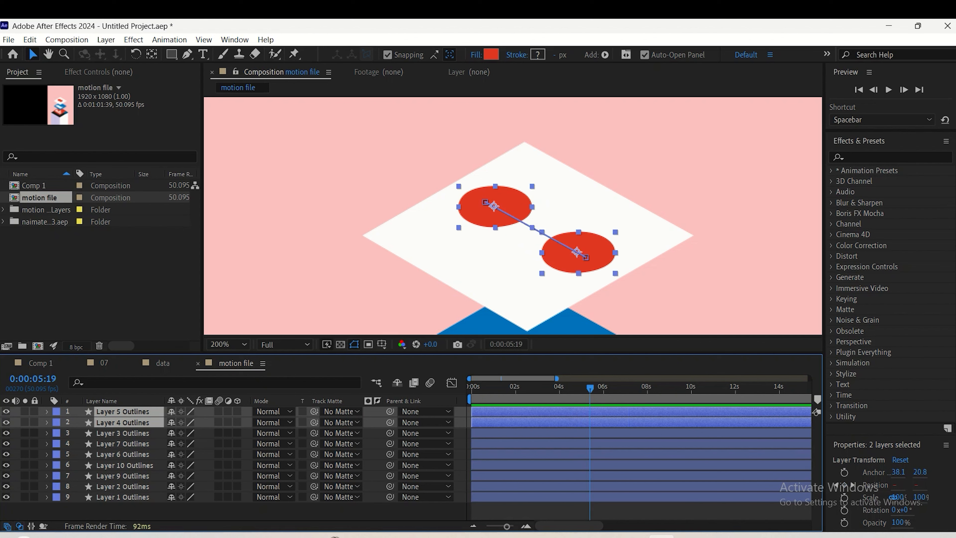
Set the label colour of Layer 5 Outlines and Layer 4 Outlines to Fuchsia and duplicate both layers
click(55, 411)
click(81, 361)
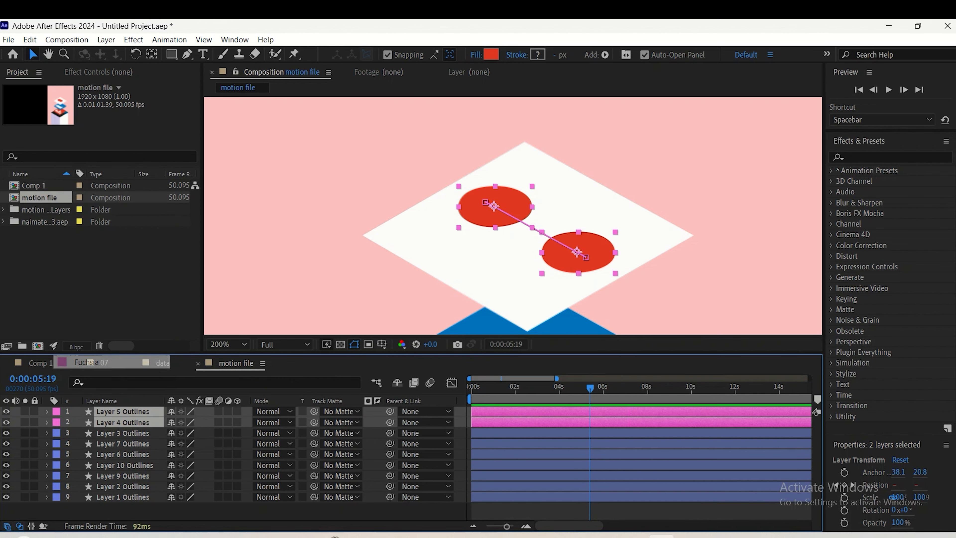
key(ctrl+d)
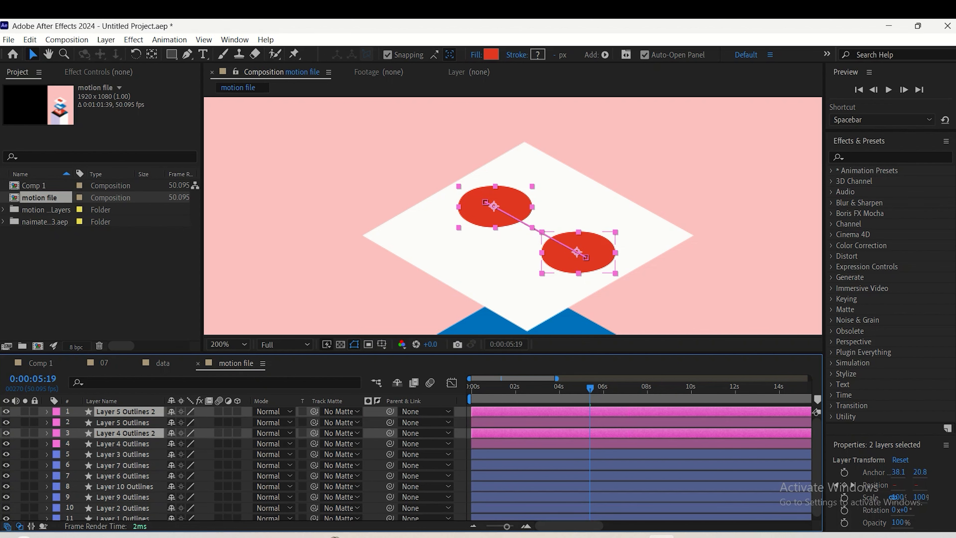
Move Layer 4 Outlines 2 directly beneath Layer 5 Outlines 2 and set both duplicates' label colour to Yellow
click(123, 454)
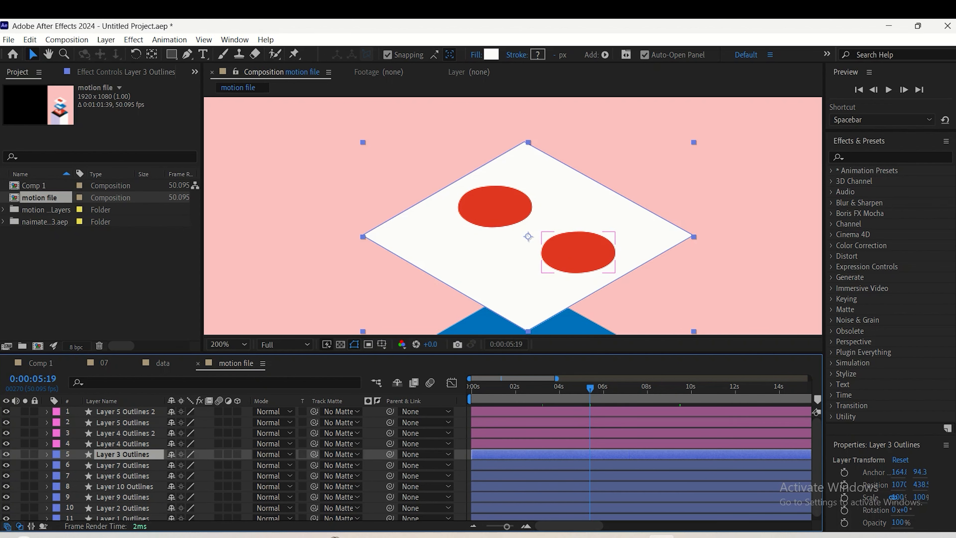
drag(125, 433, 125, 417)
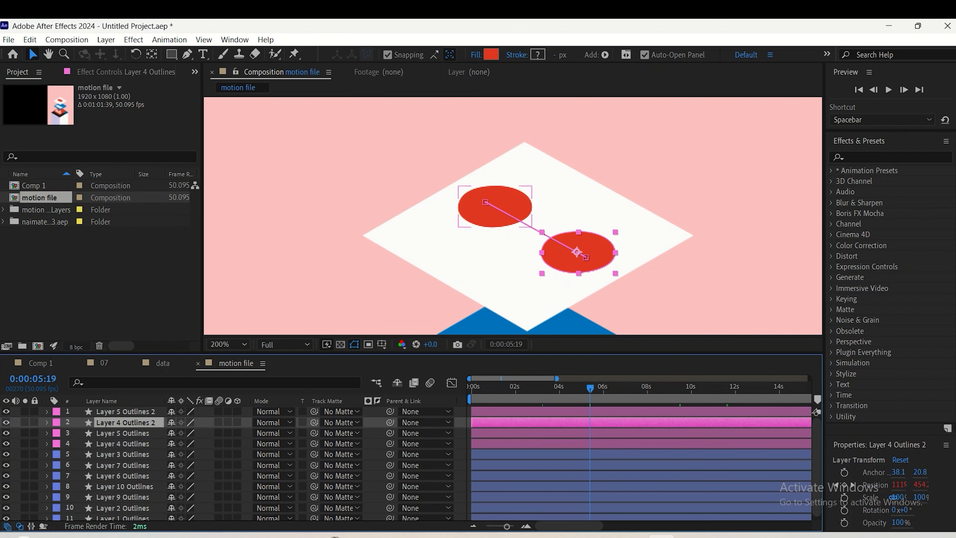
ctrl+click(125, 411)
click(56, 411)
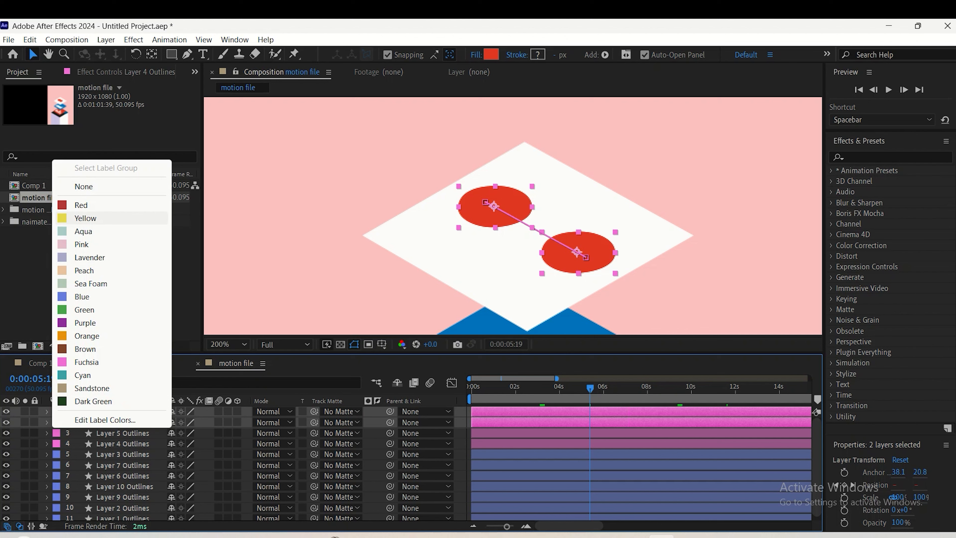
click(90, 219)
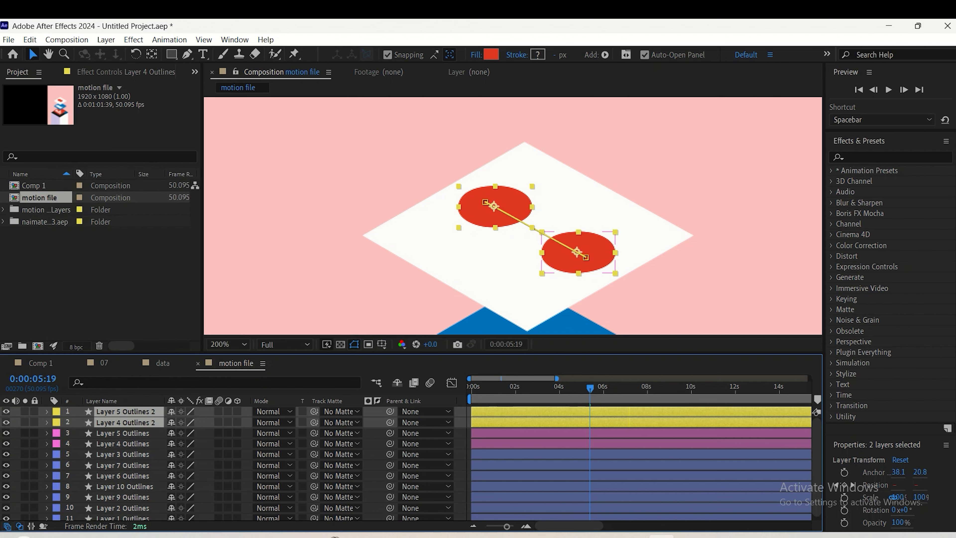
Set Layer 5 Outlines 2 as the track matte of Layer 4 Outlines 2
click(125, 444)
click(126, 411)
click(125, 422)
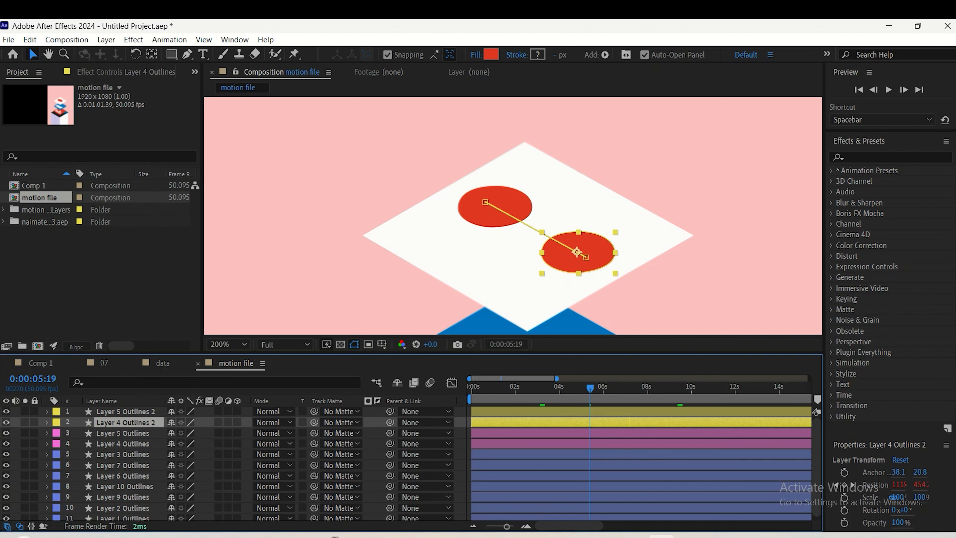
click(340, 423)
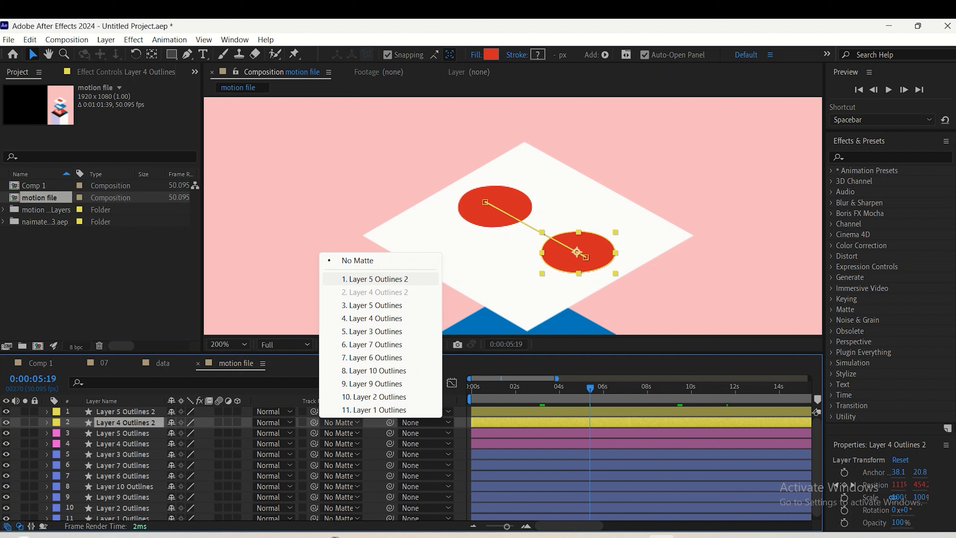
click(374, 279)
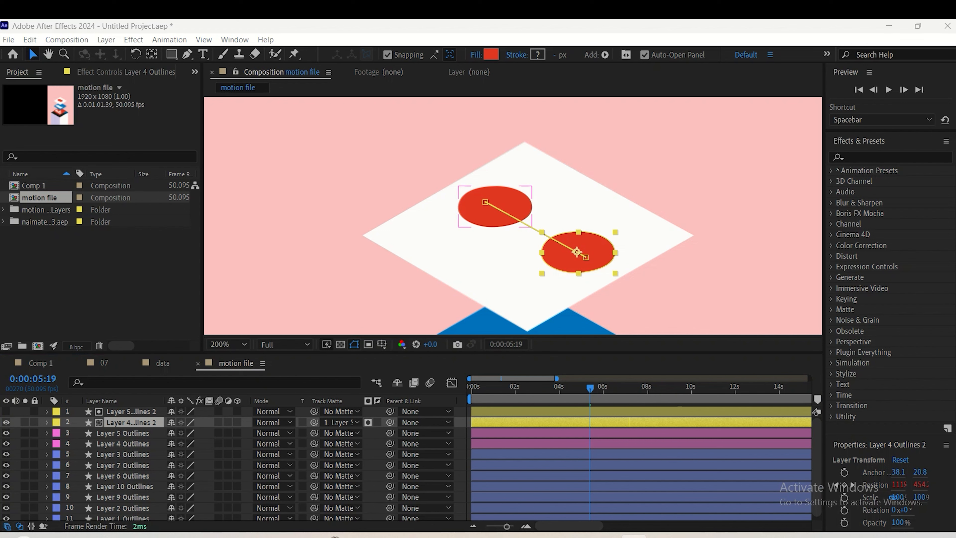
Change the shape fill colour of Layer 4 Outlines 2 to FCFCFC
key(alt+Tab)
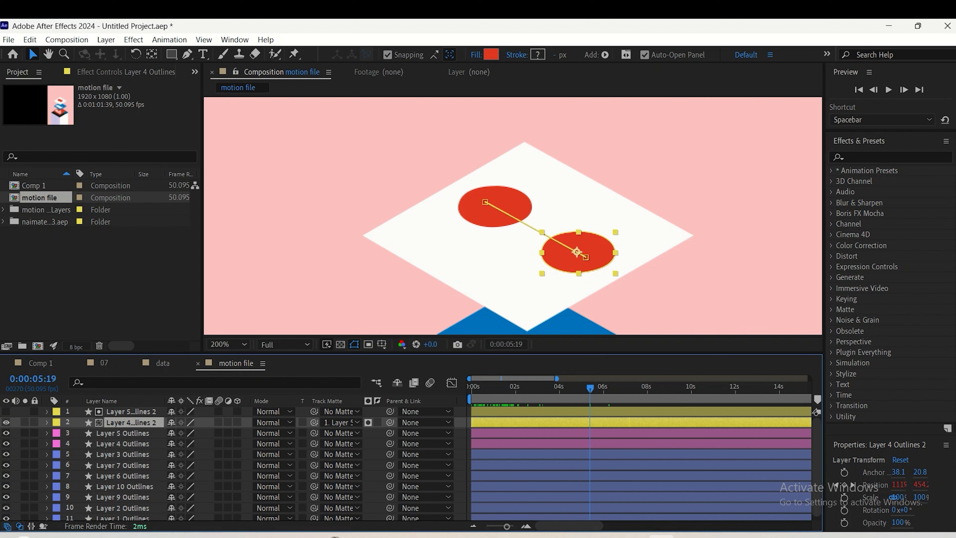
click(492, 54)
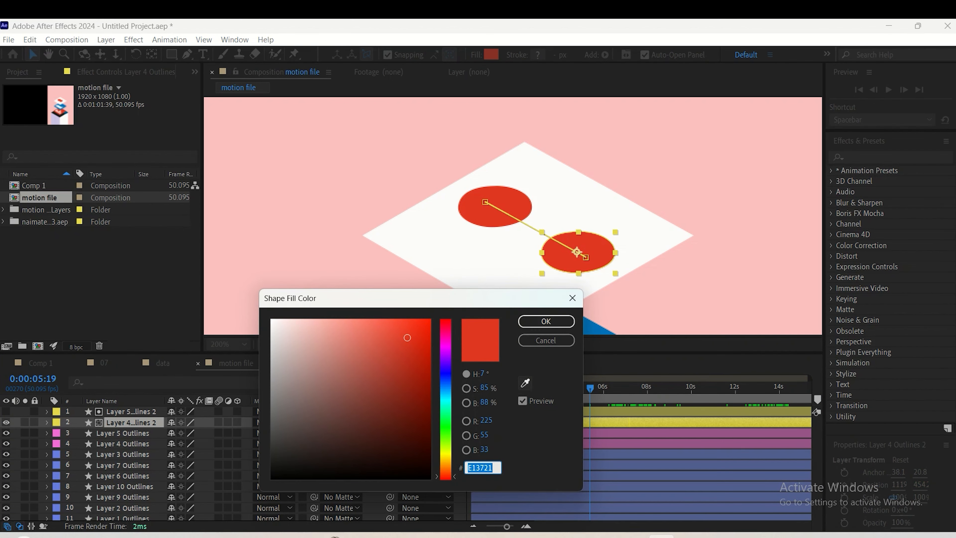
text(FCFCFC)
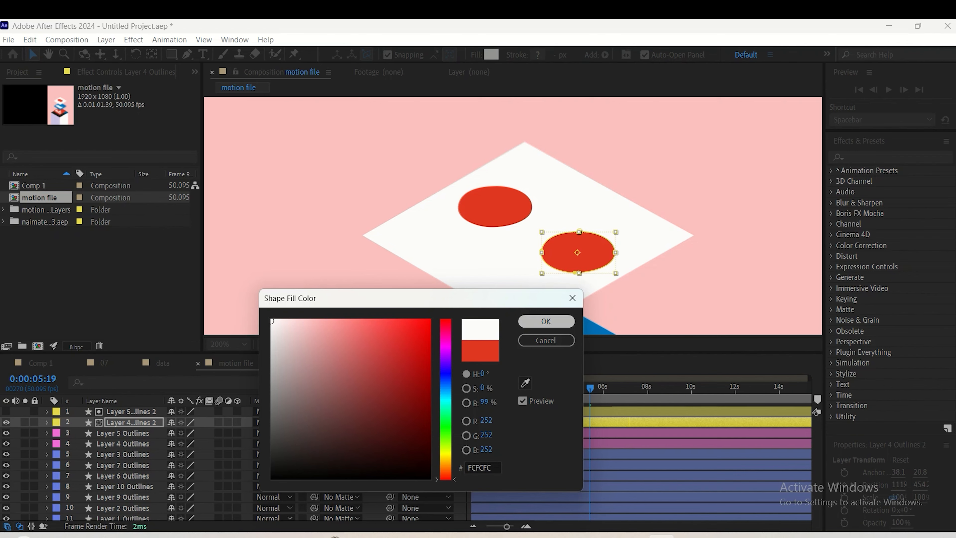
key(Return)
Preview the circles' animation from the start of the composition to check the overlap effect
drag(590, 388, 472, 388)
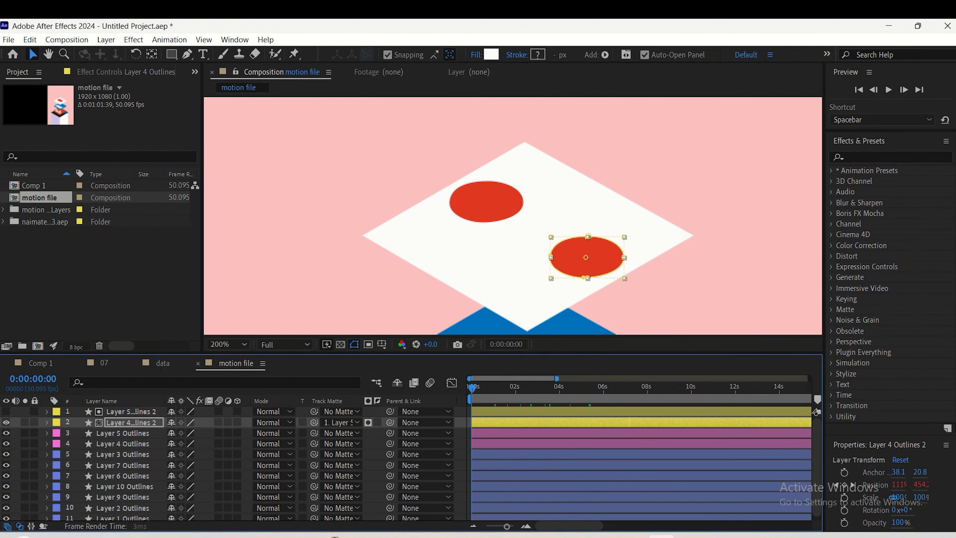
key(space)
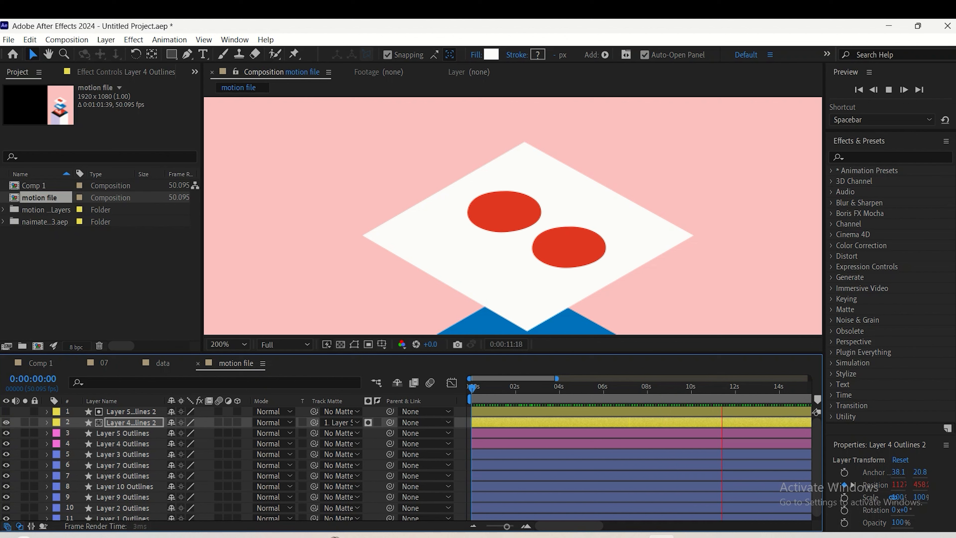
key(space)
Rename Layer 3 Outlines, the white diamond beneath the circles, as surface1
key(comma)
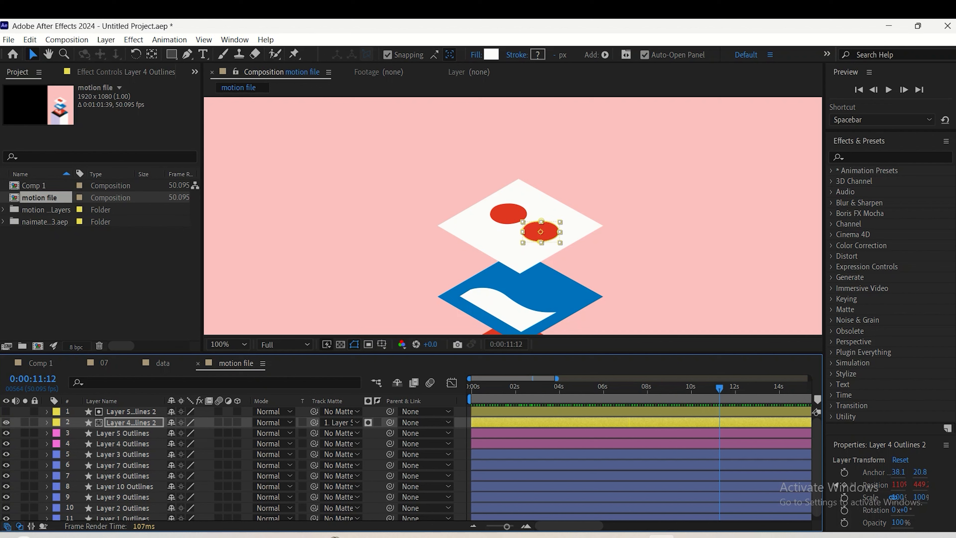
drag(520, 221, 519, 128)
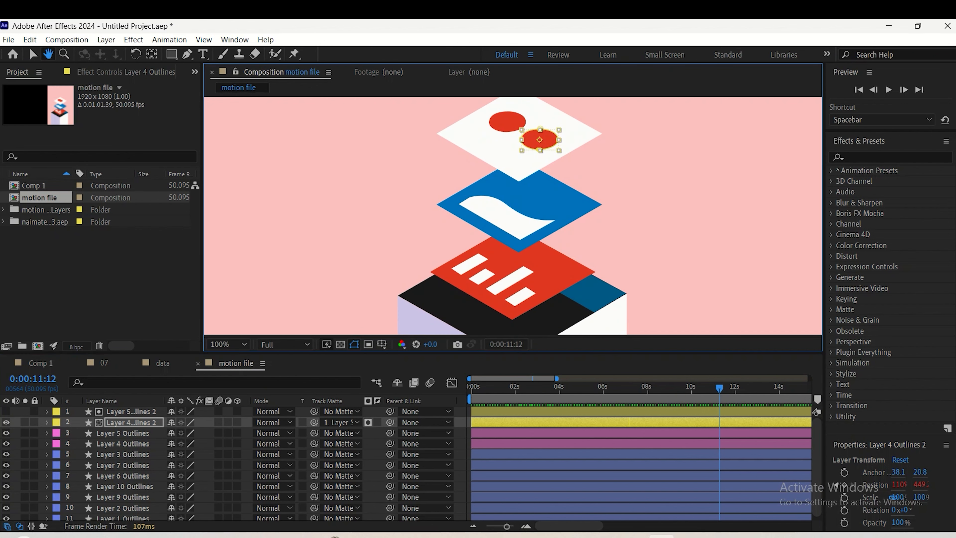
click(123, 444)
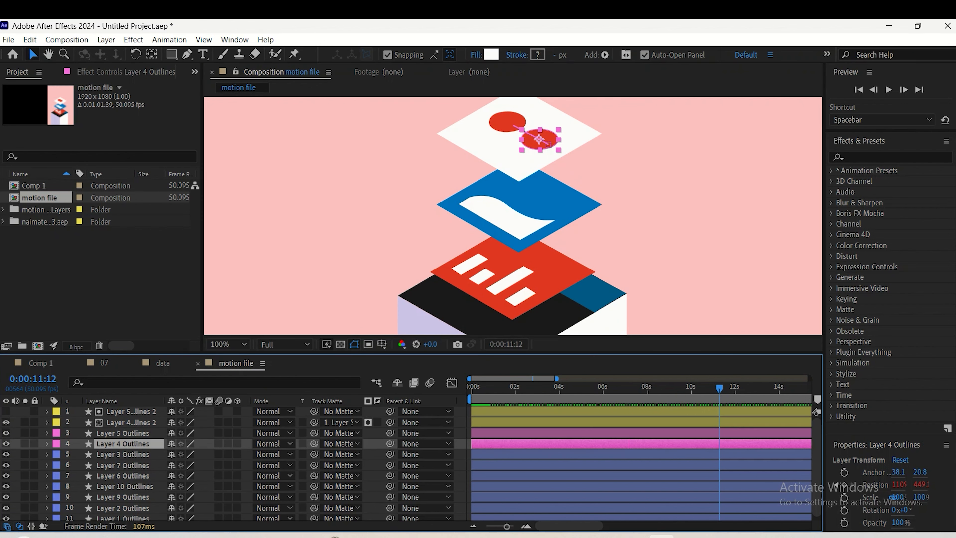
click(123, 454)
click(123, 465)
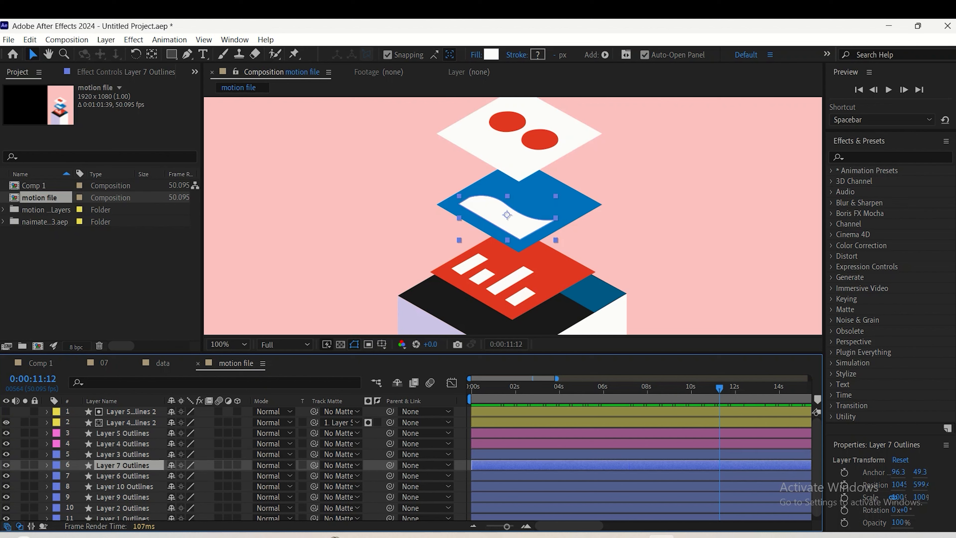
click(123, 455)
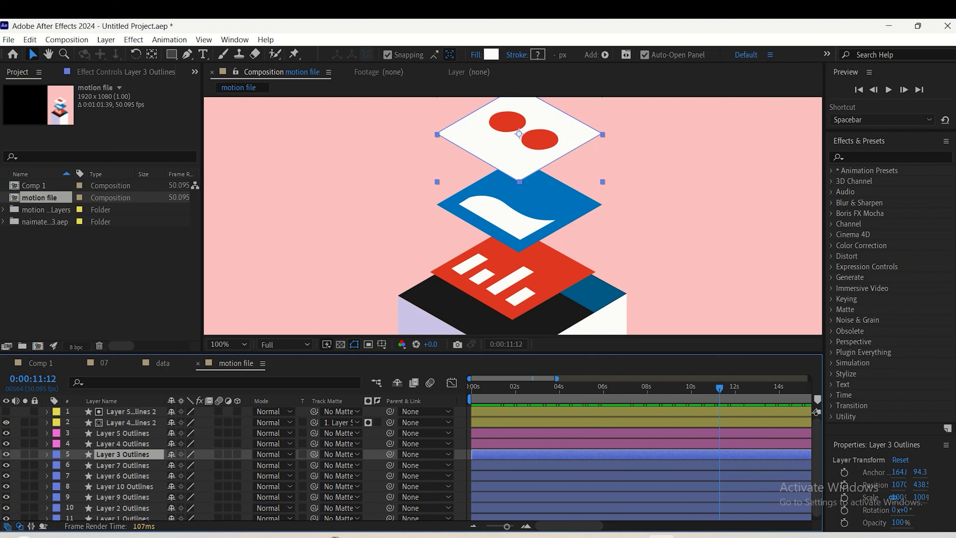
right_click(123, 455)
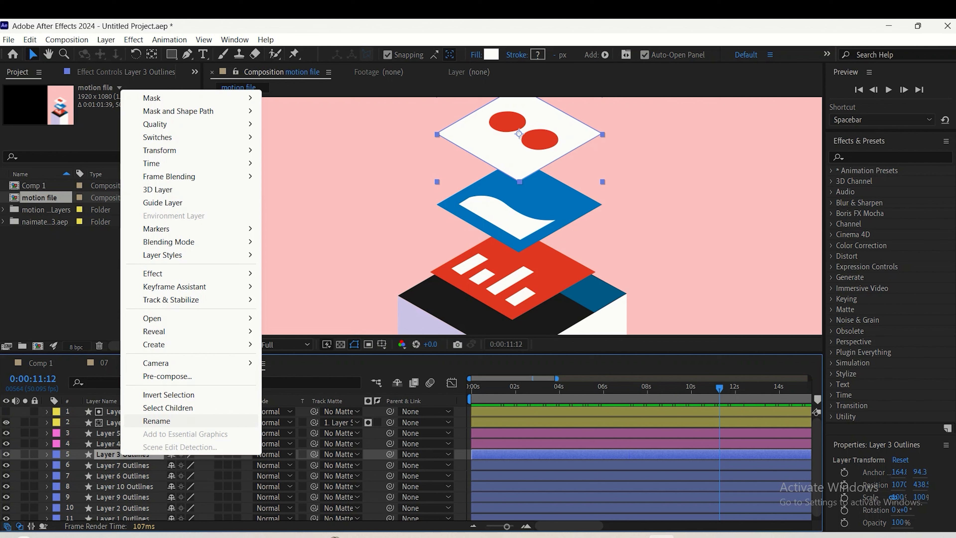
click(156, 420)
text(surface)
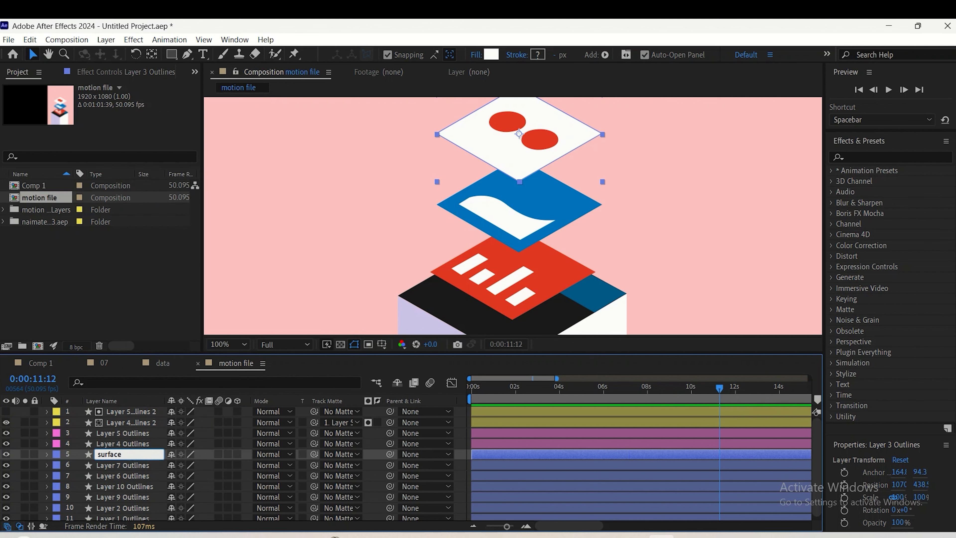
key(Return)
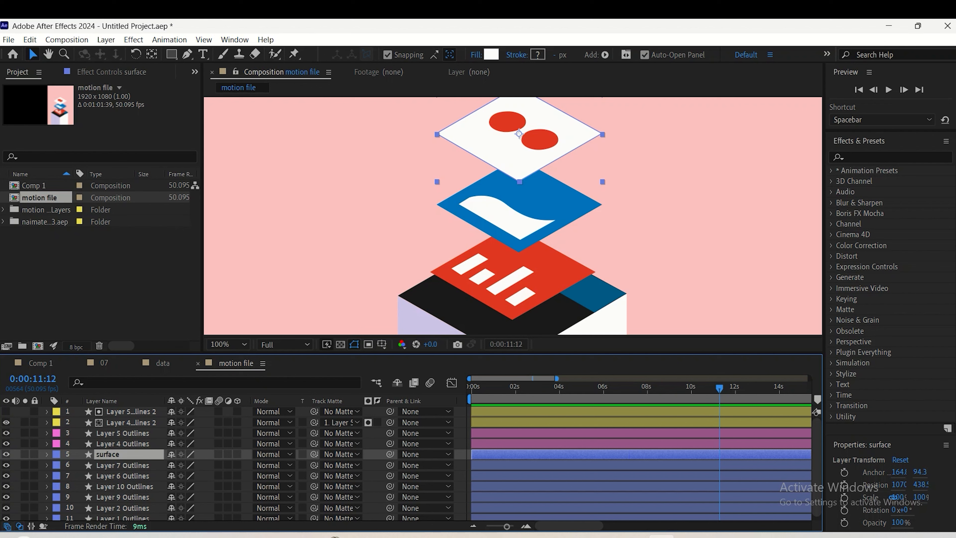
right_click(113, 454)
click(136, 447)
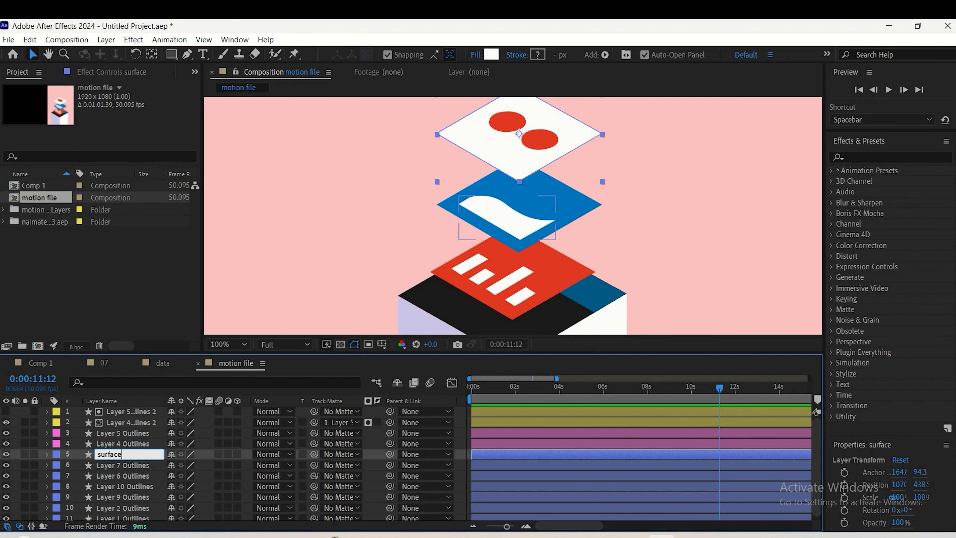
key(Return)
Parent the two original circle layers and their two duplicates to the surface1 layer
click(548, 145)
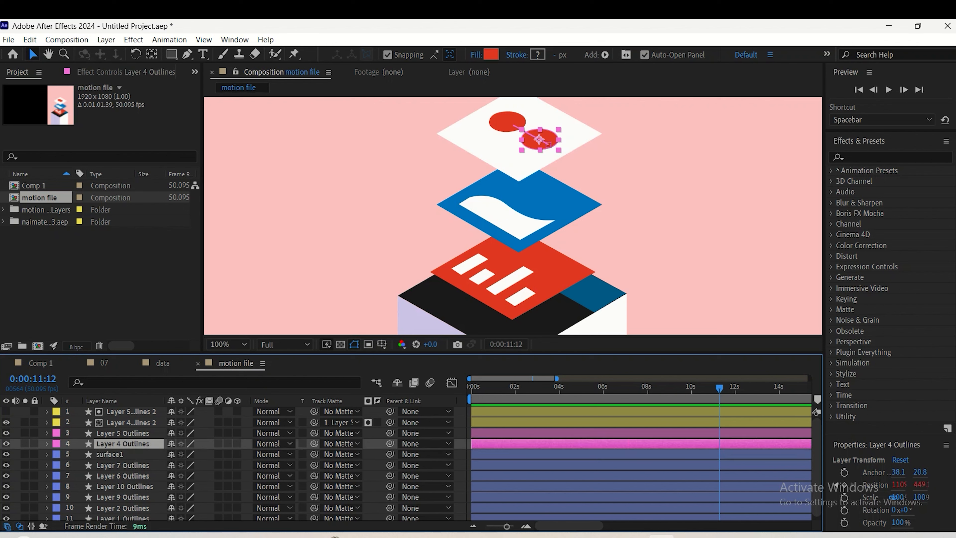
shift+click(130, 412)
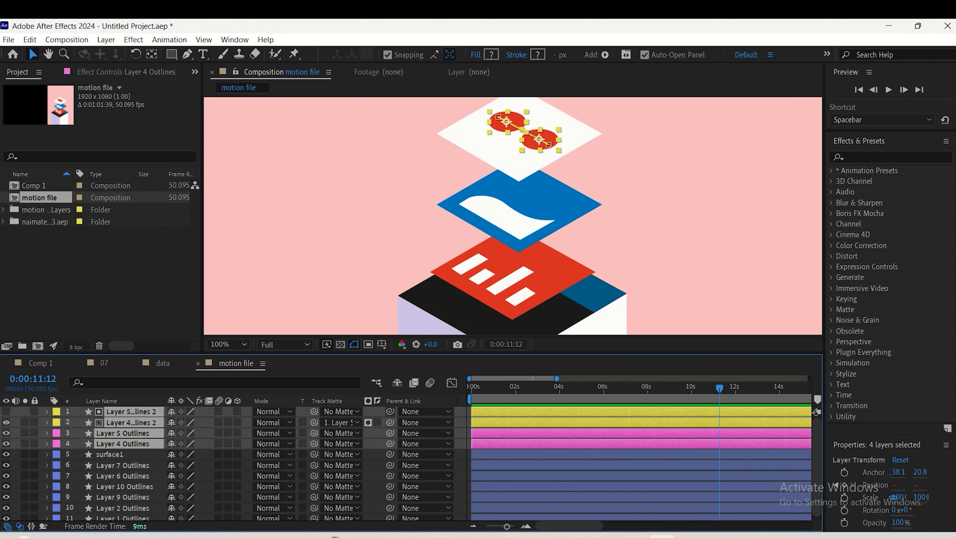
drag(390, 412, 124, 455)
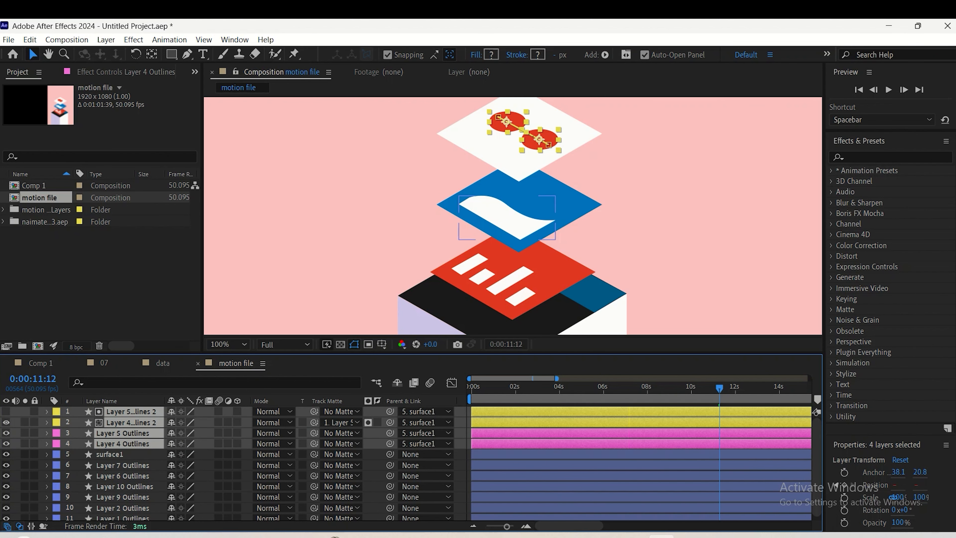
Filter the timeline for path and add a Path keyframe at 0:00:00:00 on Layer 7 Outlines, the white wave
click(504, 218)
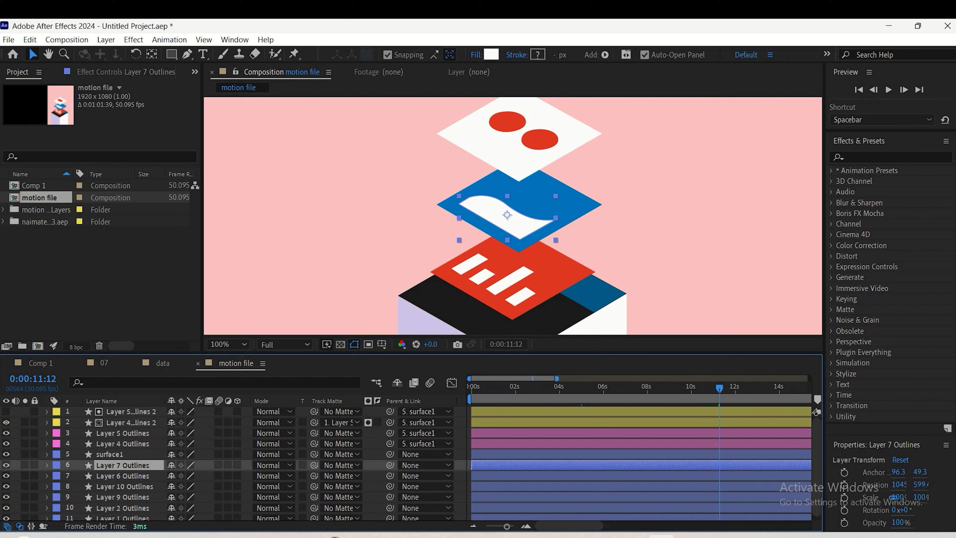
key(Home)
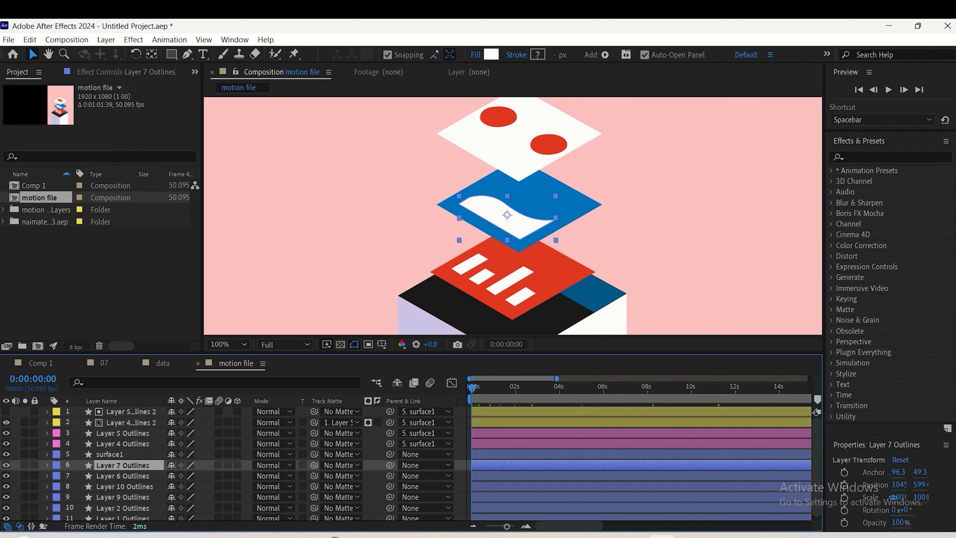
key(ctrl+f)
text(th)
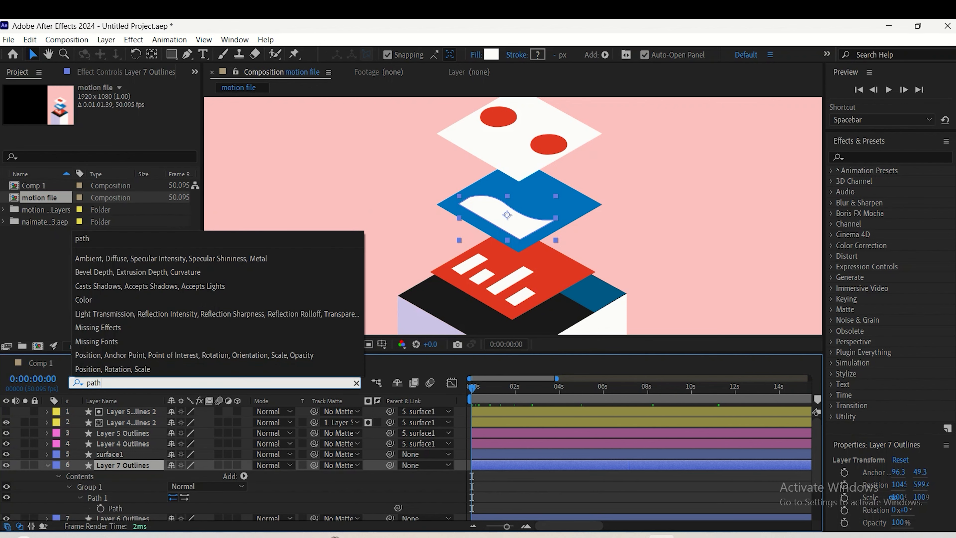
key(Return)
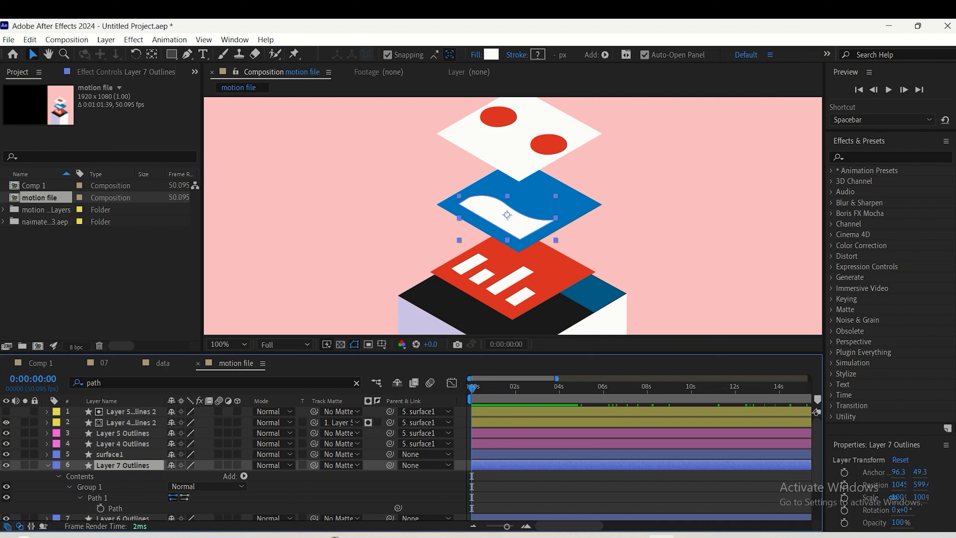
click(100, 508)
Go to 0:00:00:45 and try to select the middle path point on the white wave's upper edge
key(space)
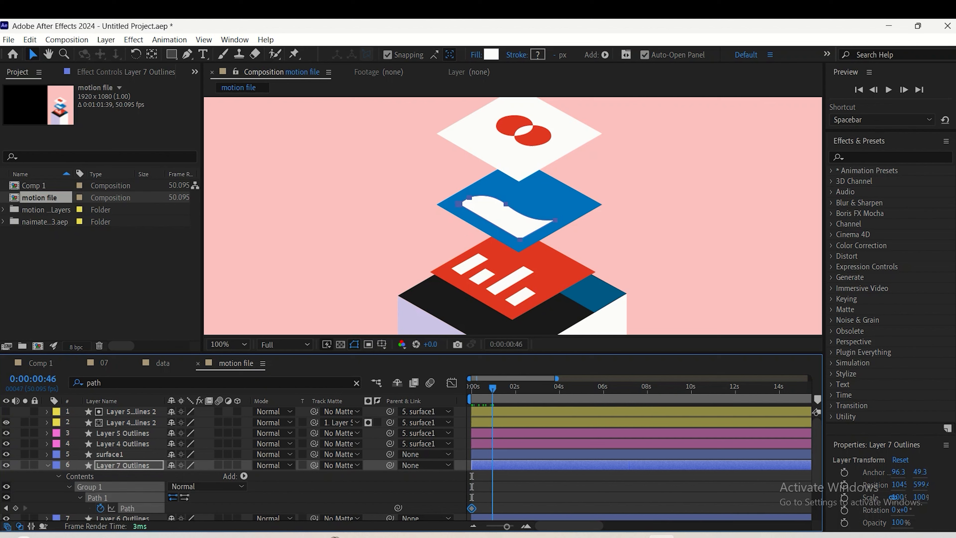
click(506, 205)
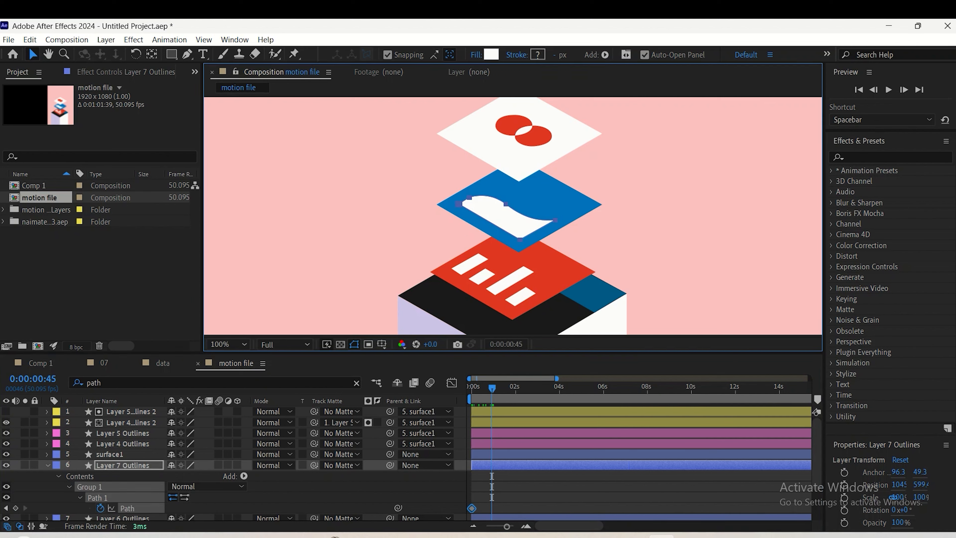
key(g)
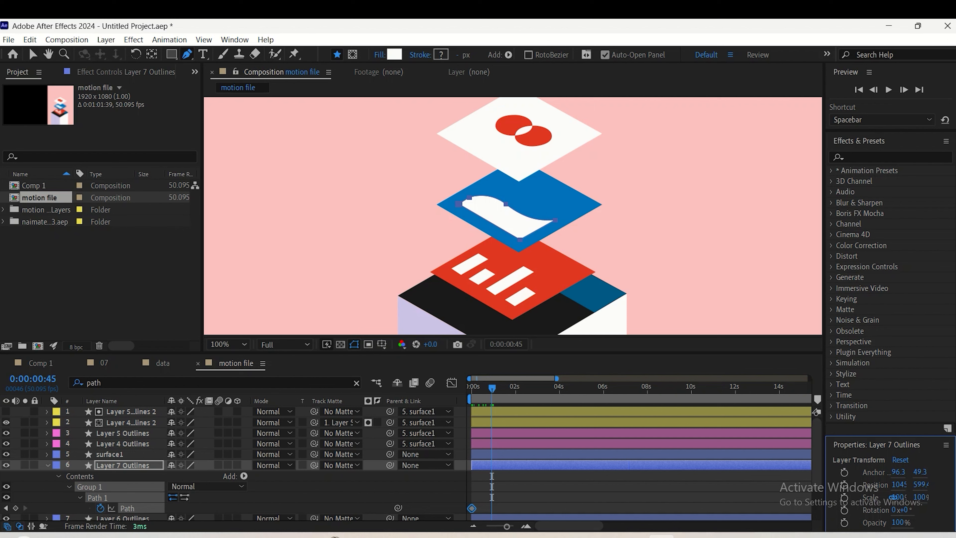
key(v)
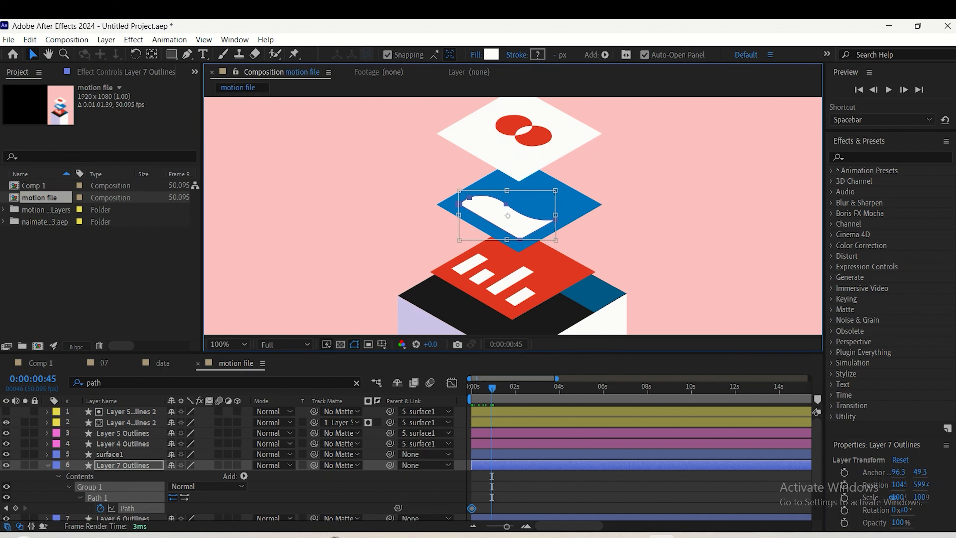
key(g)
click(506, 204)
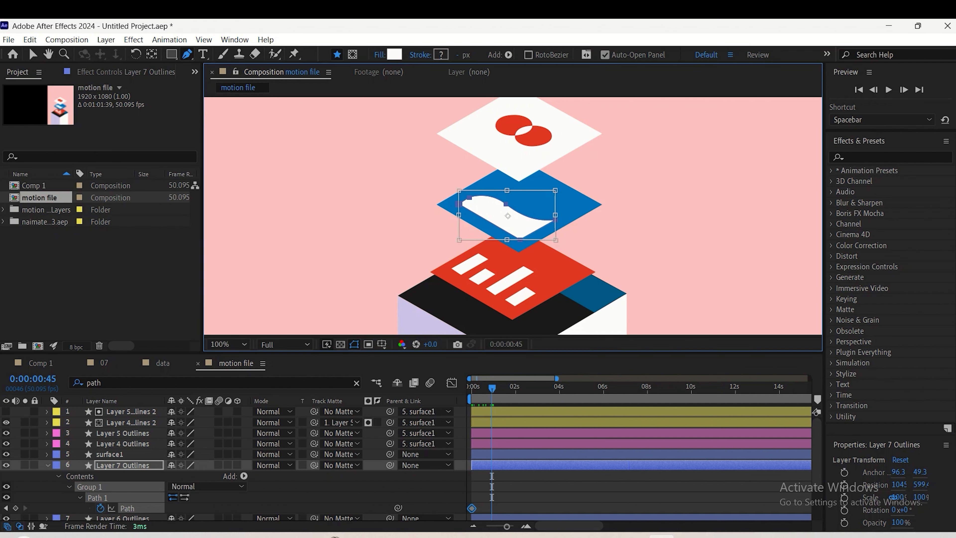
key(v)
key(ctrl+Up)
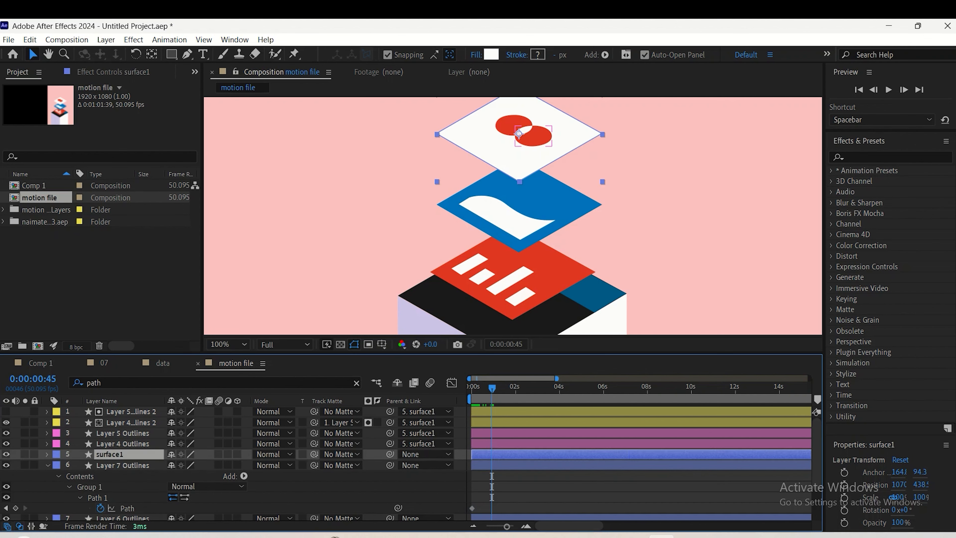
key(ctrl+Up)
Reverse the curve of the white wave's upper edge at 0:00:00:45 by rotating its middle point's handle upward with the Pen tool
key(z)
click(490, 217)
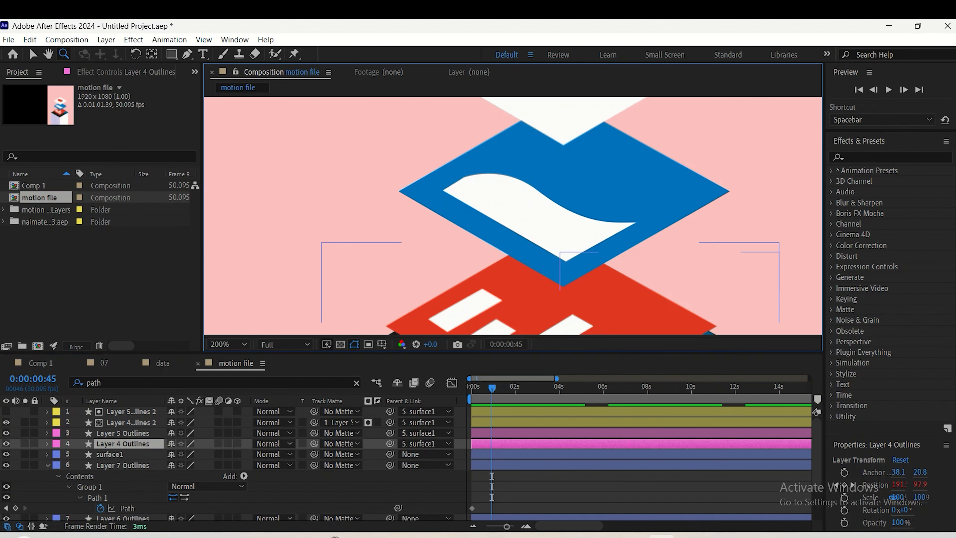
click(519, 200)
key(v)
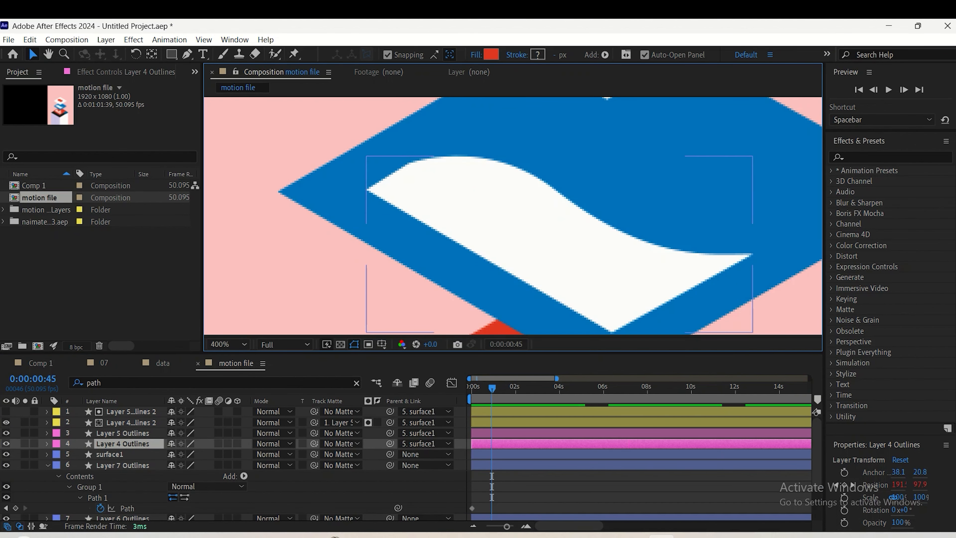
click(501, 218)
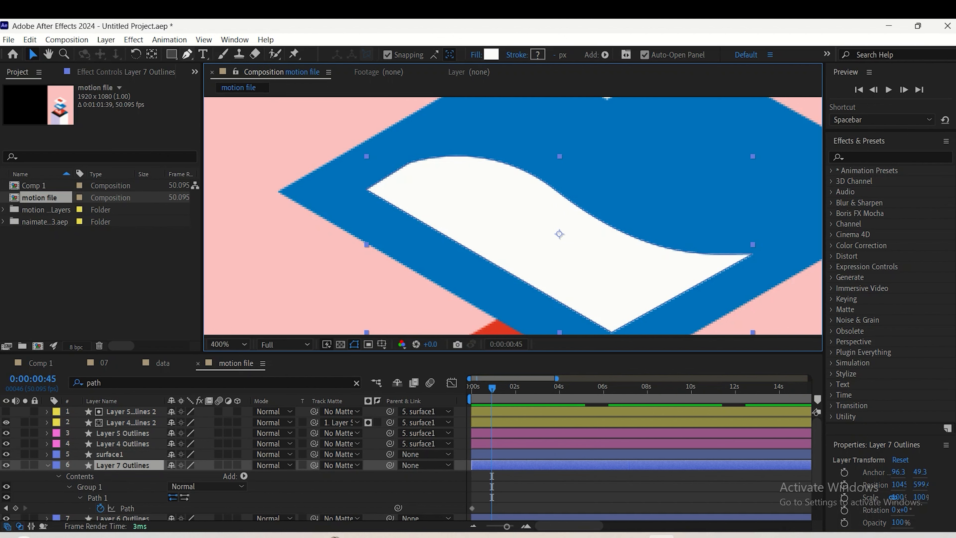
click(187, 54)
click(555, 190)
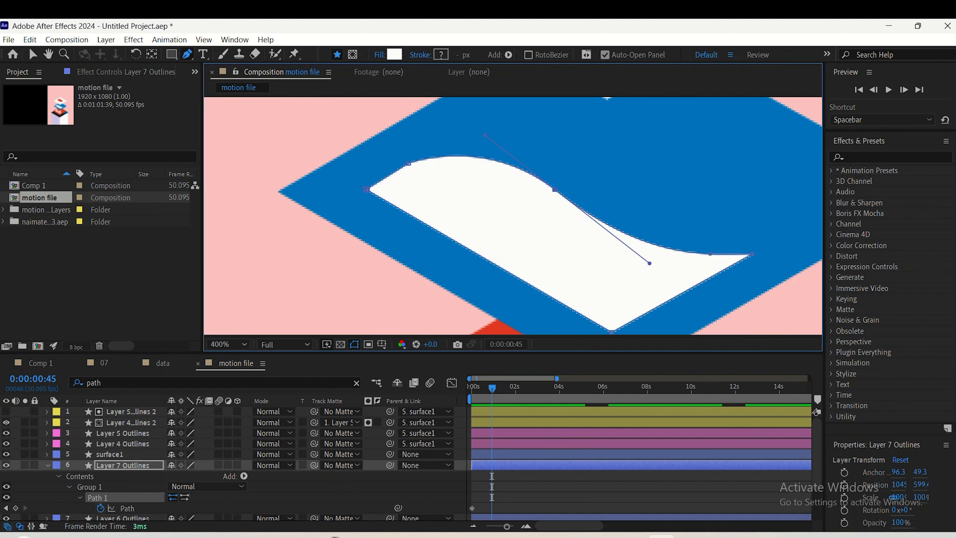
drag(650, 263, 673, 171)
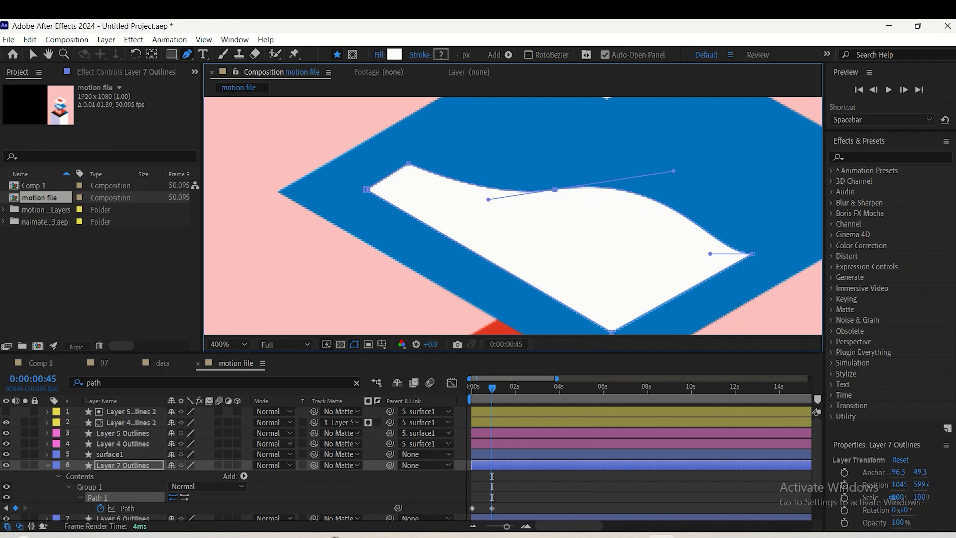
Extend the wave's right end point outward across the blue diamond, and refine the middle point's position and handle
drag(753, 254, 799, 227)
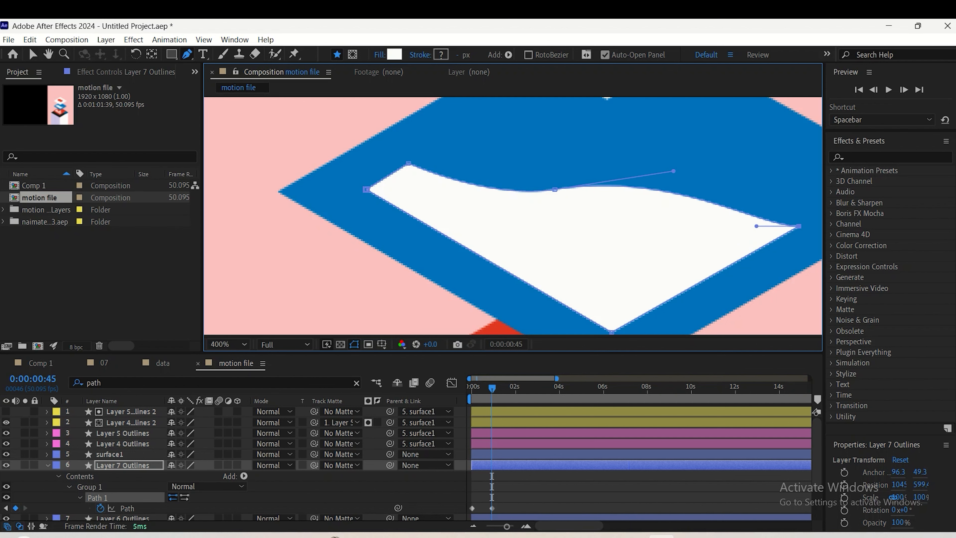
click(555, 190)
drag(674, 171, 663, 137)
key(comma)
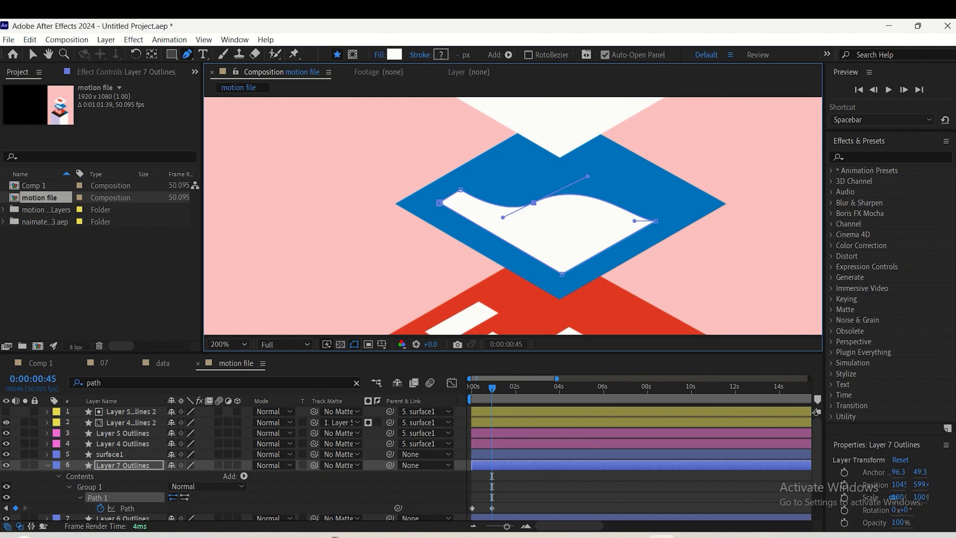
drag(534, 203, 538, 210)
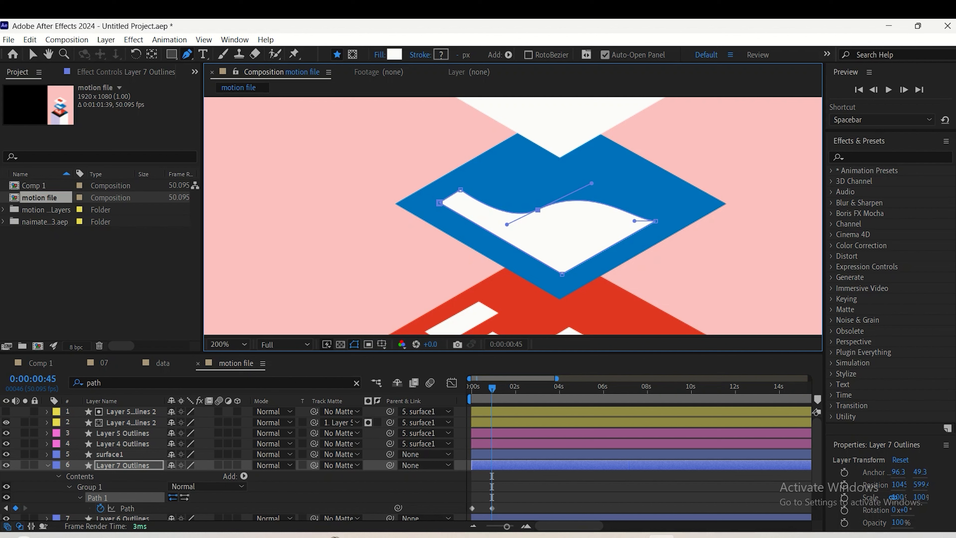
drag(592, 183, 594, 187)
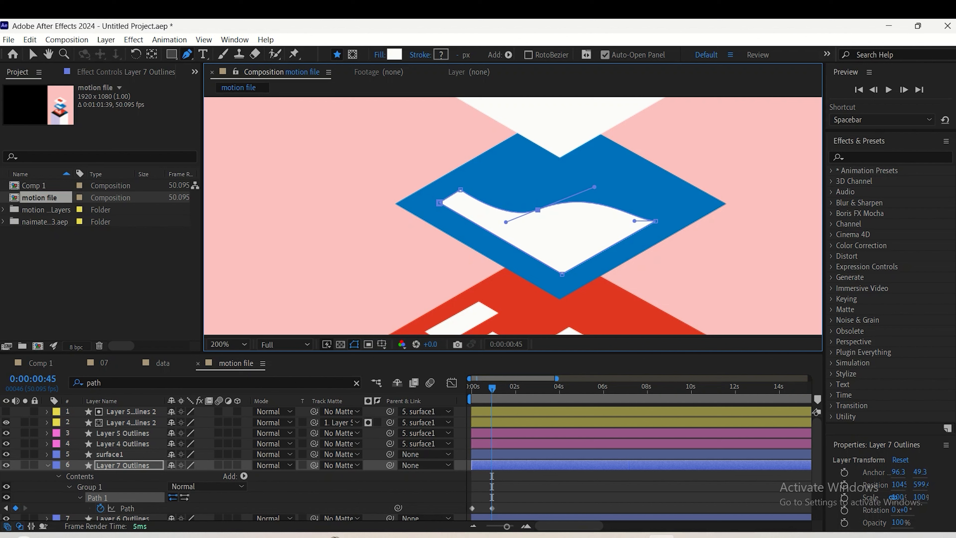
Try to move the wave's right end point slightly further outward and preview the motion
drag(656, 221, 664, 217)
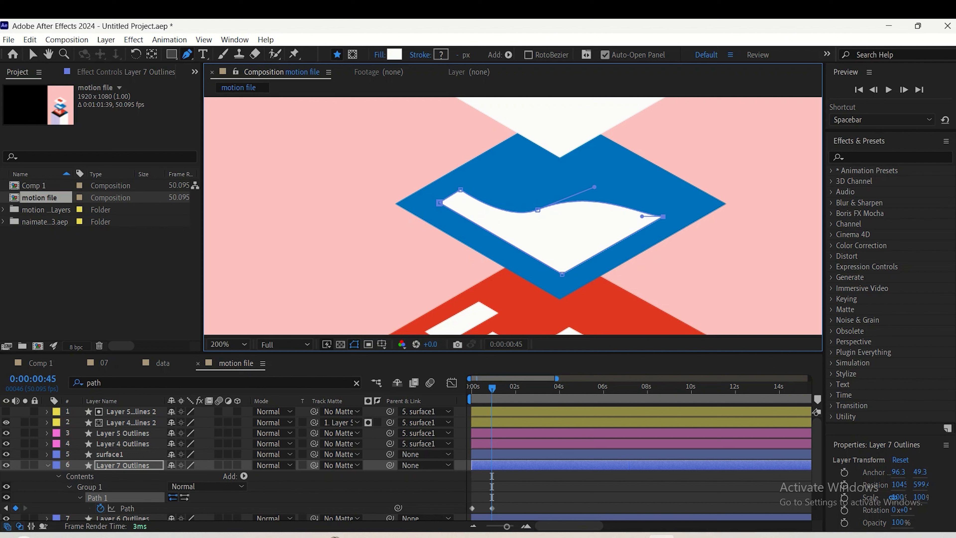
key(space)
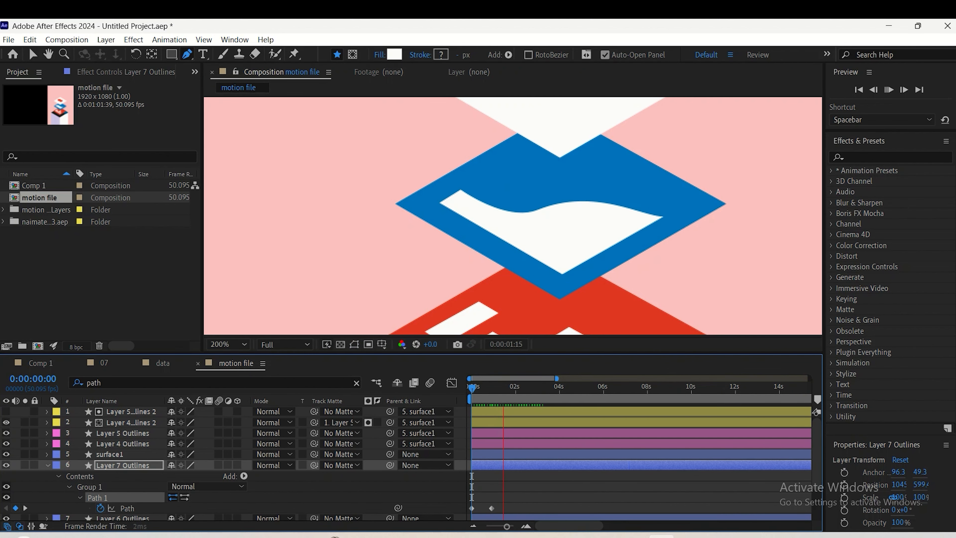
key(space)
key(j)
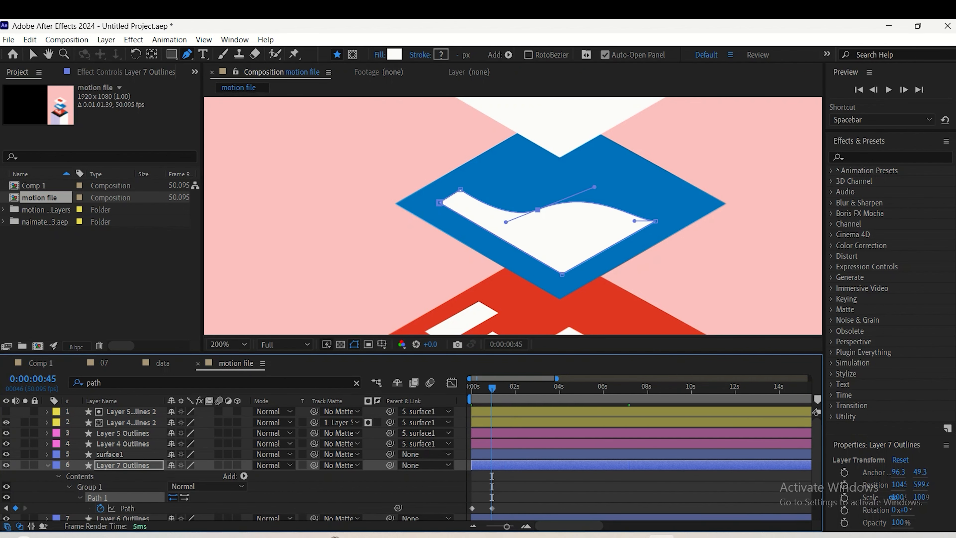
Flatten the handle of the wave's middle point at 0:00:00:45 and preview the path animation
click(538, 210)
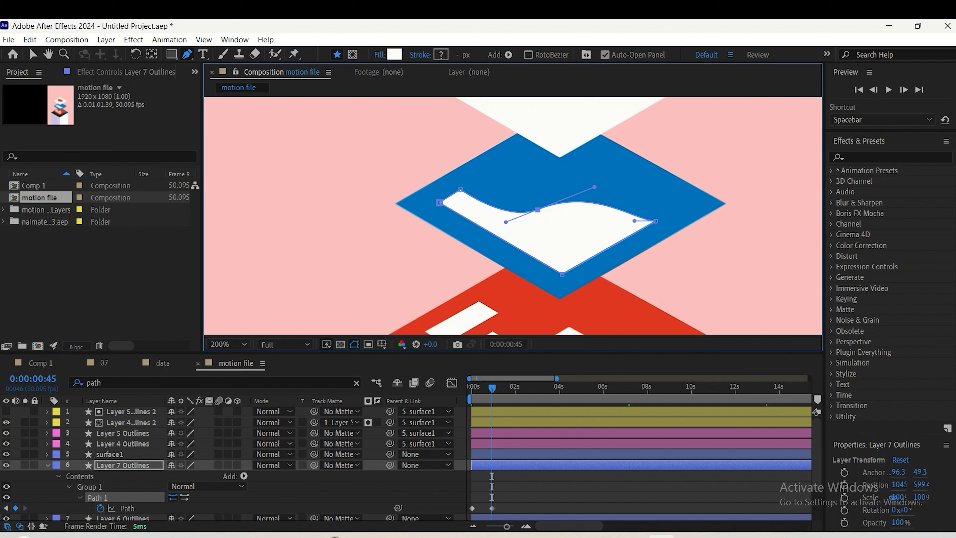
drag(595, 187, 596, 194)
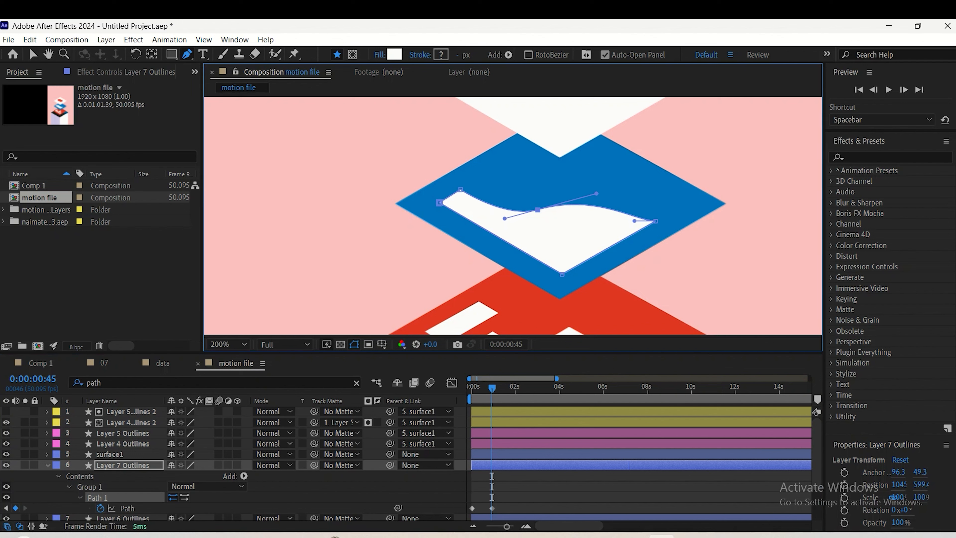
key(space)
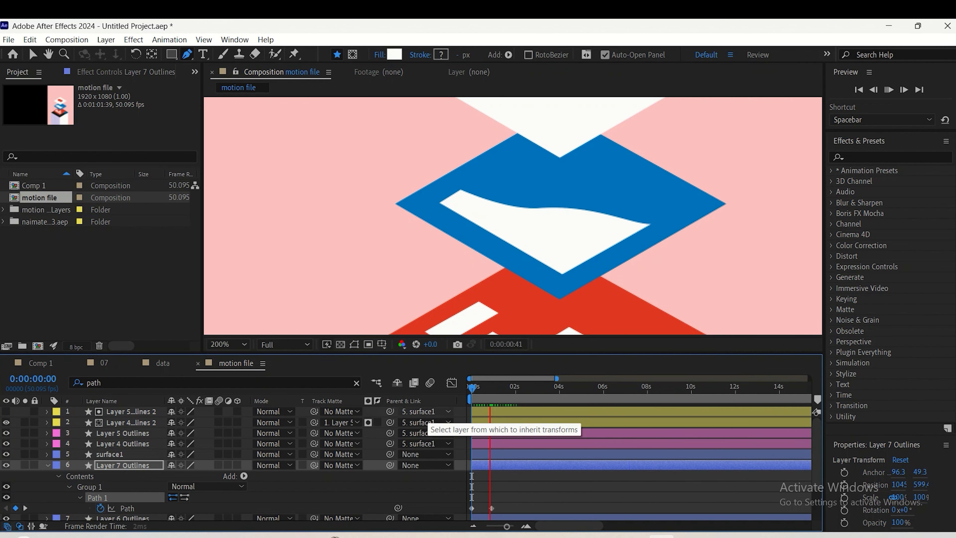
key(space)
Copy the wave's first Path keyframe to 0:00:01:34
mouse_move(506, 387)
mouse_down()
mouse_move(520, 387)
mouse_move(509, 387)
mouse_up()
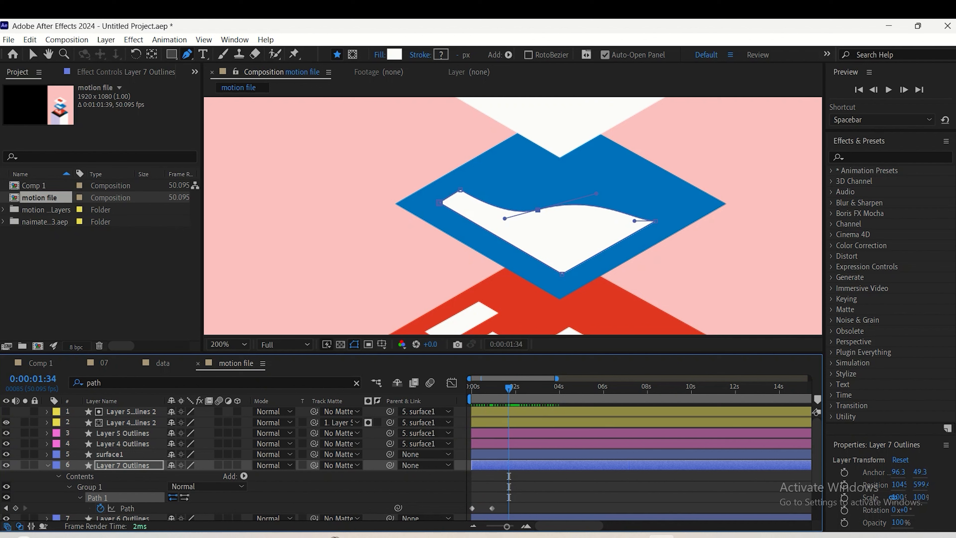
click(472, 509)
key(ctrl+c)
key(ctrl+v)
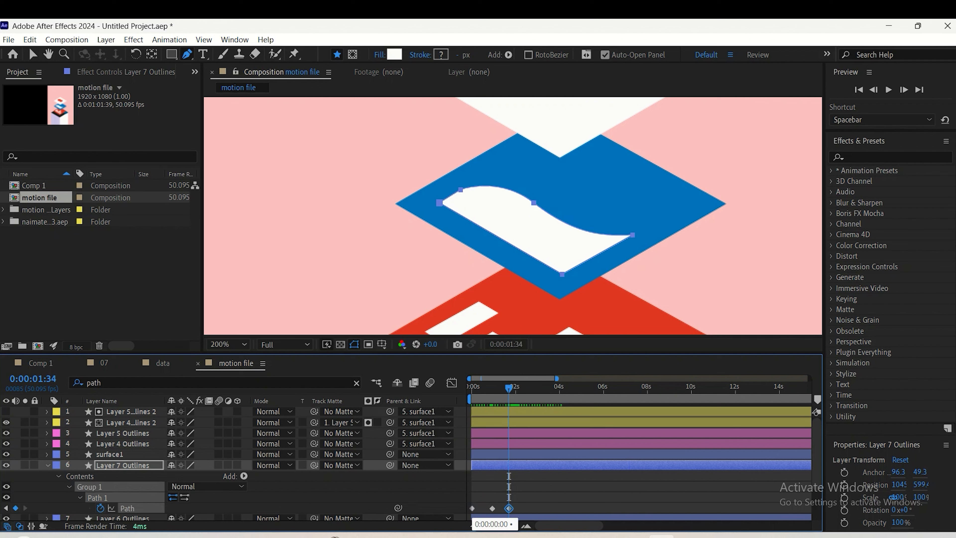
Apply Easy Ease to all three Path keyframes of the wave and preview the eased motion
drag(509, 509, 451, 513)
key(F9)
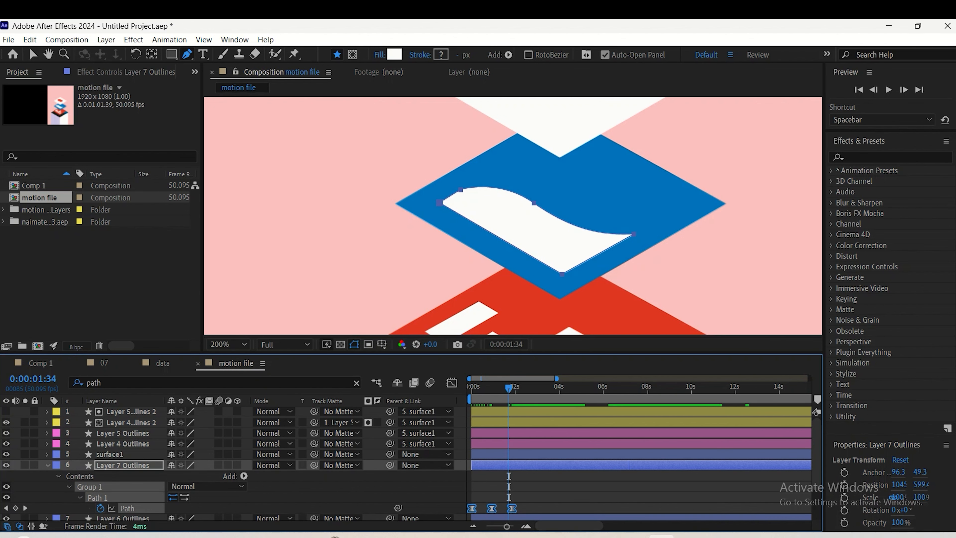
key(space)
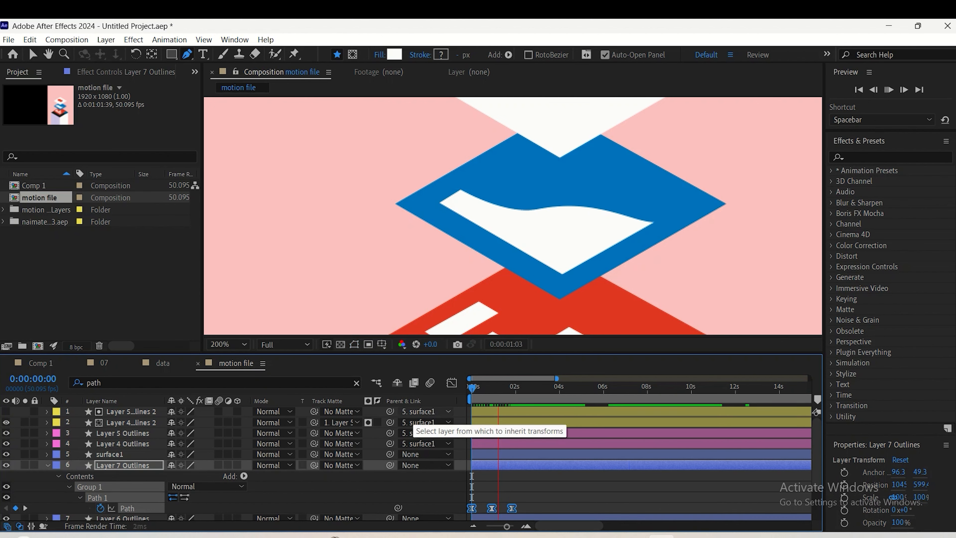
key(space)
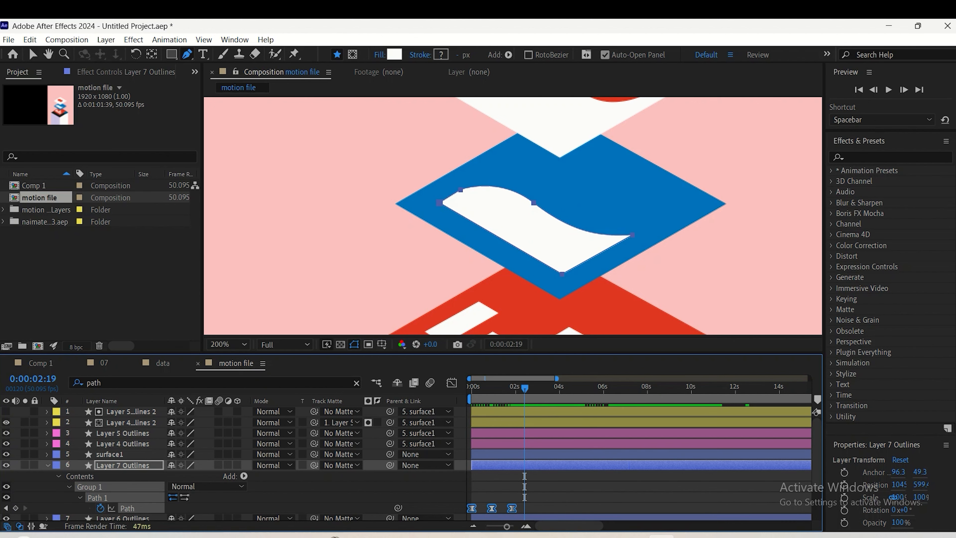
Repeat the wave's motion by duplicating its three Path keyframes, and paste the resulting set of six at 0:00:10:49
key(ctrl+z)
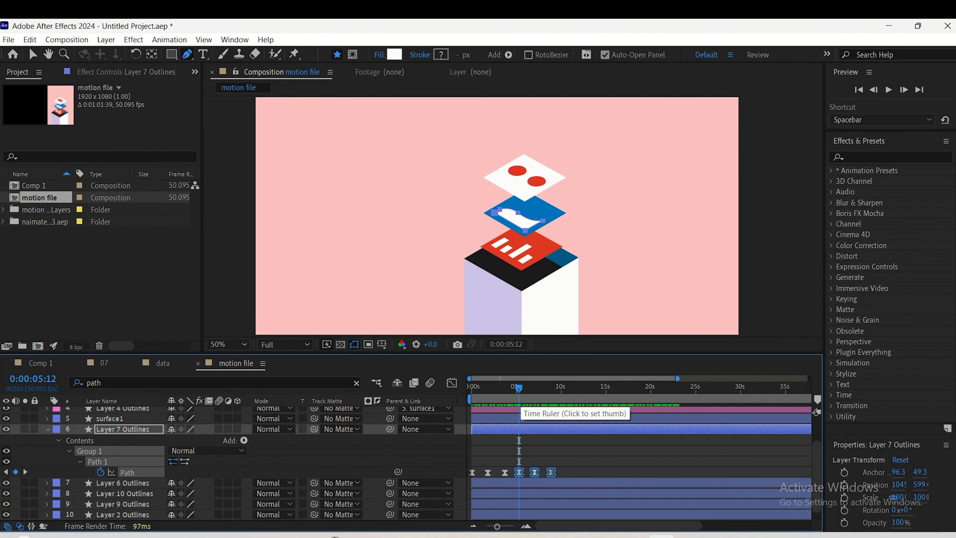
drag(519, 473, 449, 507)
drag(519, 388, 571, 388)
key(Caps_Lock)
key(ctrl+v)
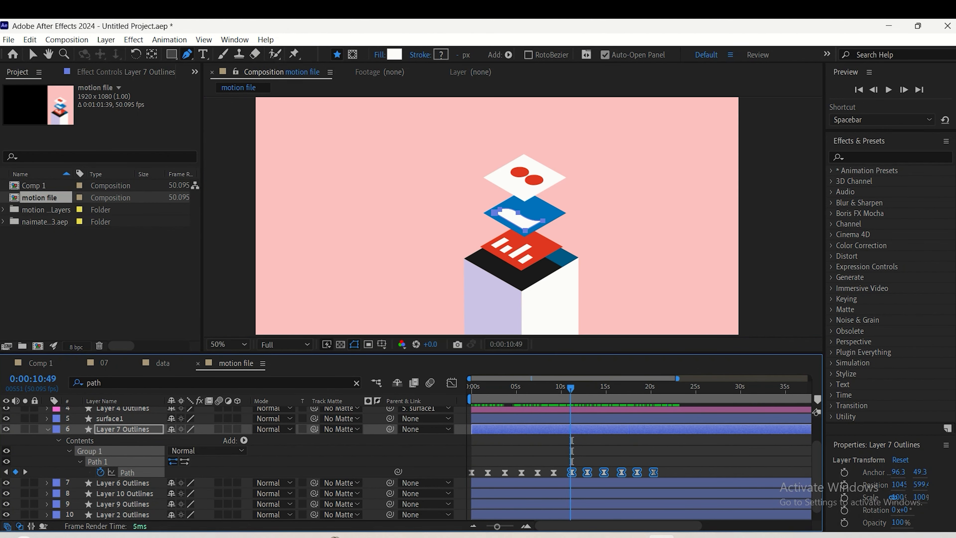
Preview the repeated wave animation and shift the last six Path keyframes slightly earlier
key(space)
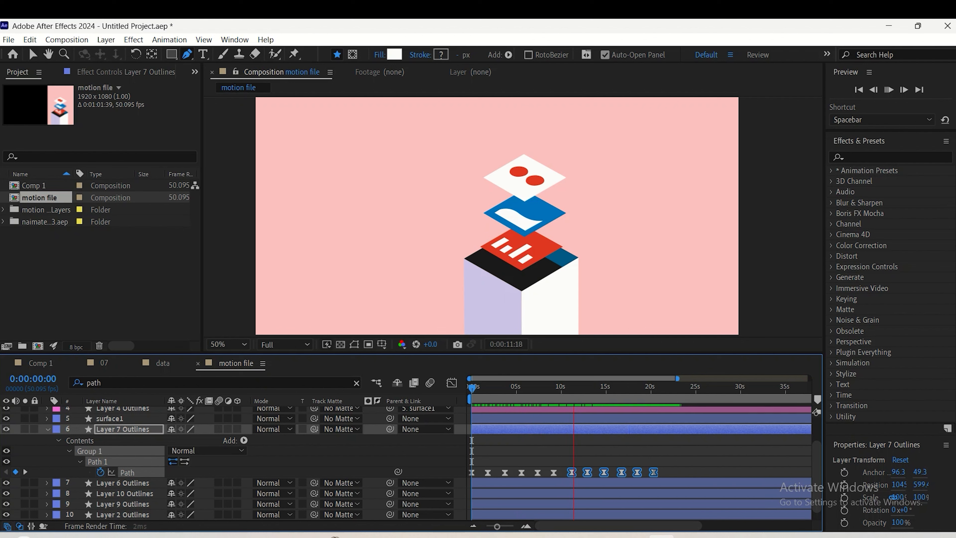
drag(572, 473, 570, 473)
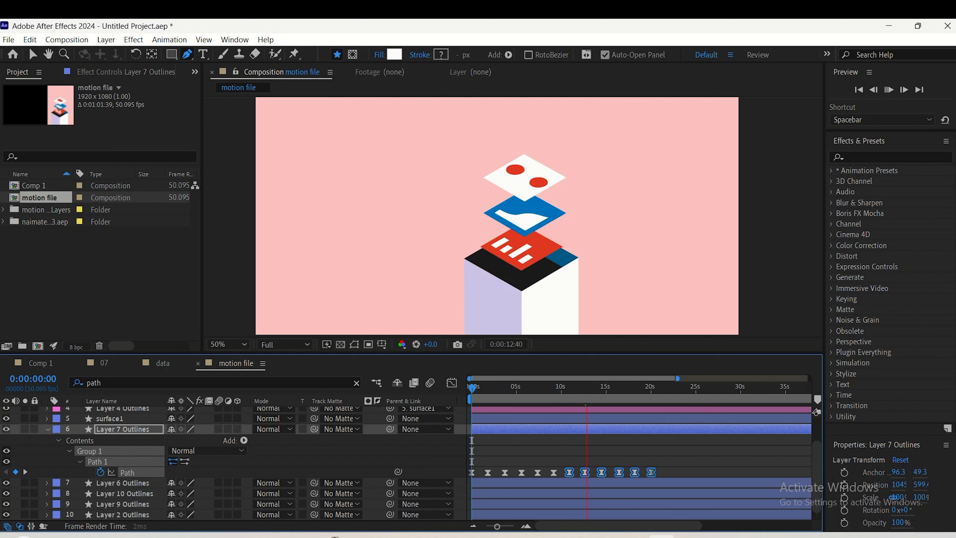
key(ctrl+shift+a)
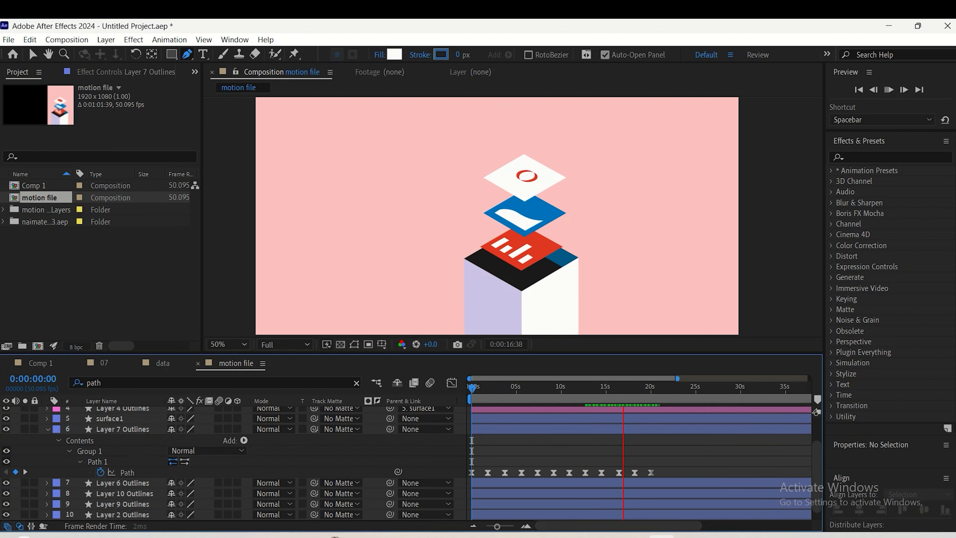
Collapse the wave layer's properties and set the surface1 layer's label colour to Sandstone
key(u)
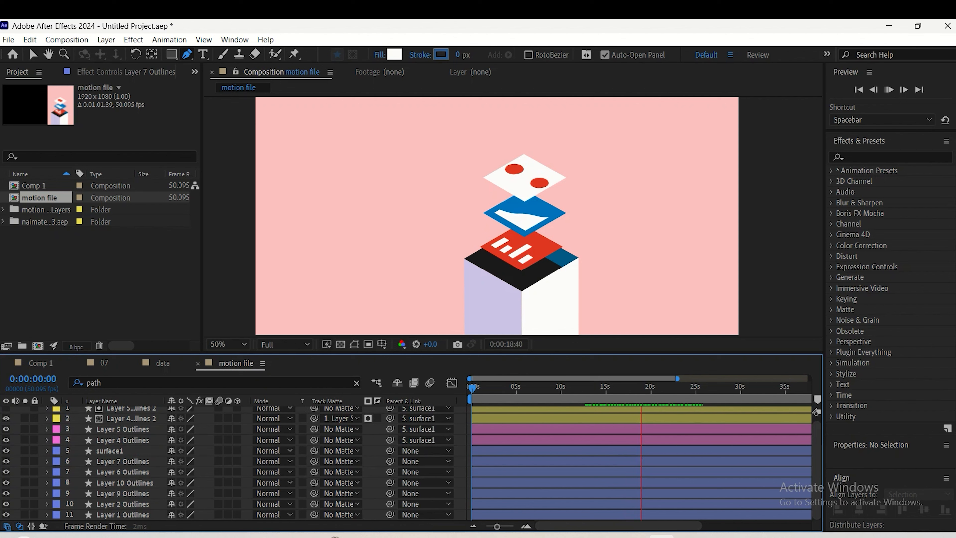
click(56, 451)
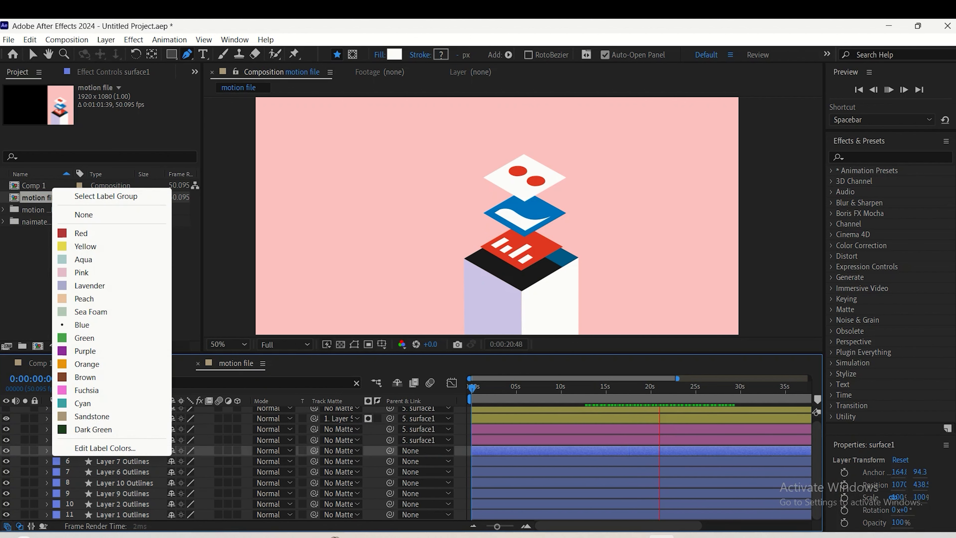
click(92, 416)
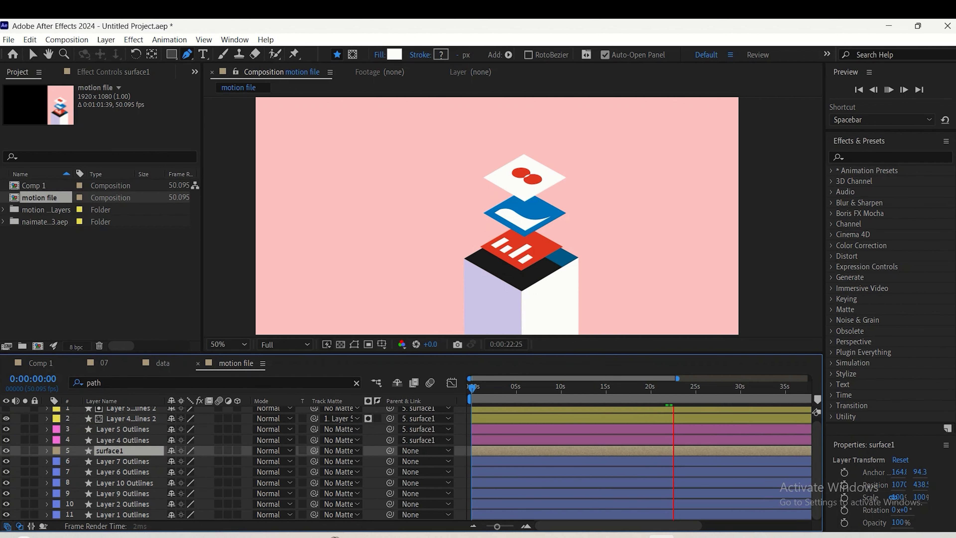
key(space)
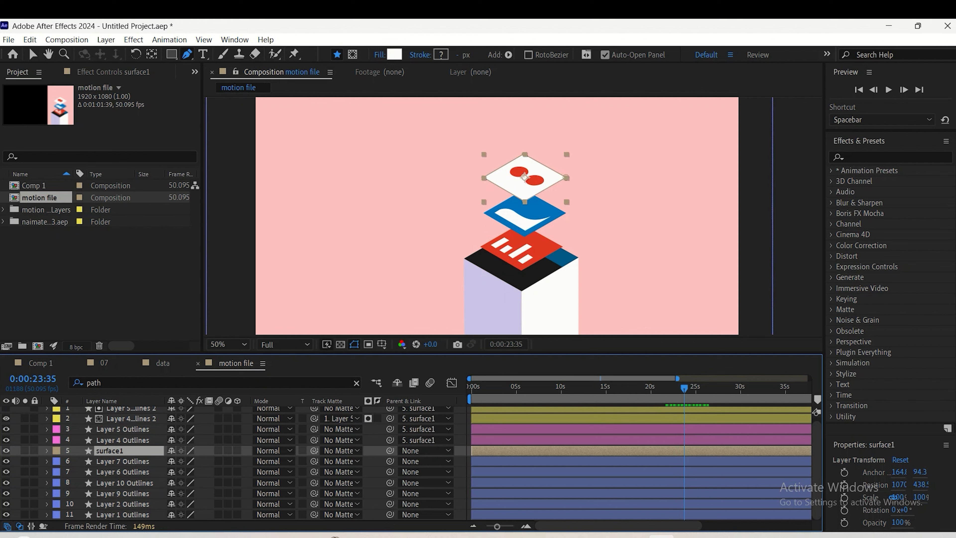
Parent the wave layer, Layer 7 Outlines, to the blue surface layer, Layer 6 Outlines
key(ctrl+Down)
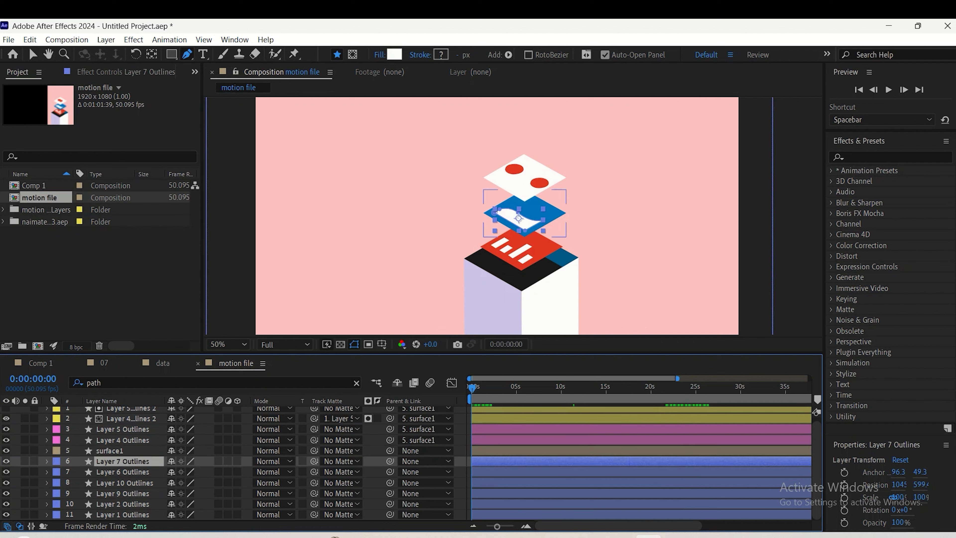
key(ctrl+shift+Down)
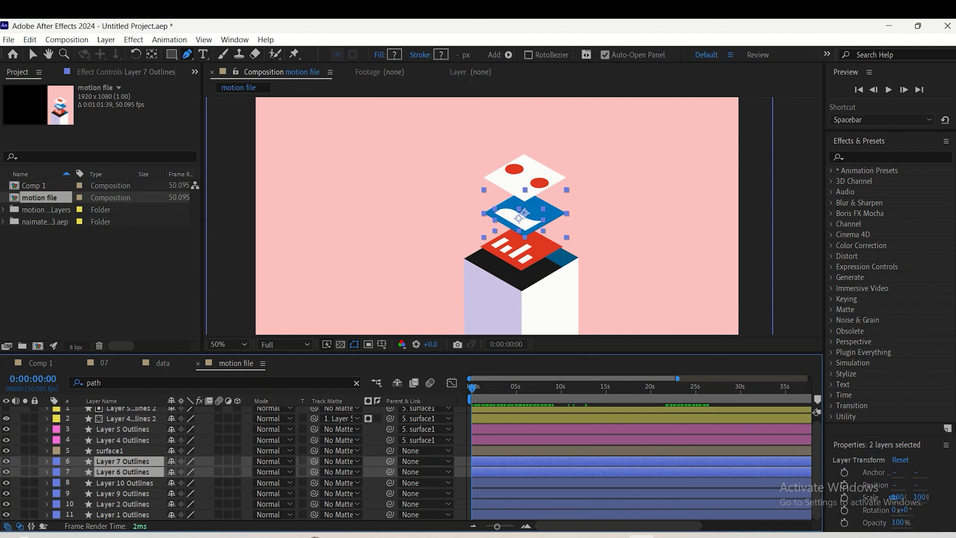
key(ctrl+Up)
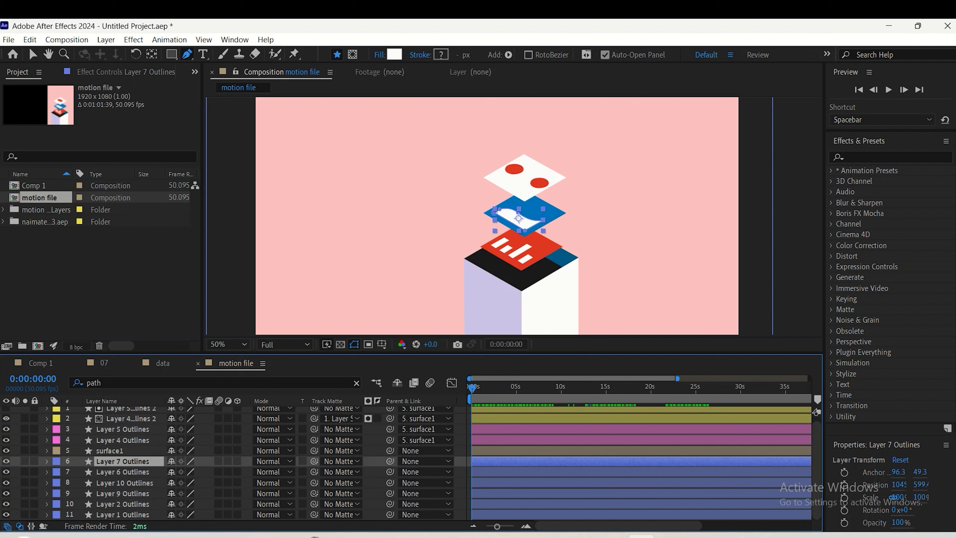
drag(390, 461, 140, 473)
Set the Layer 6 Outlines label colour to Sandstone and rename the layer "surface 2"
click(56, 472)
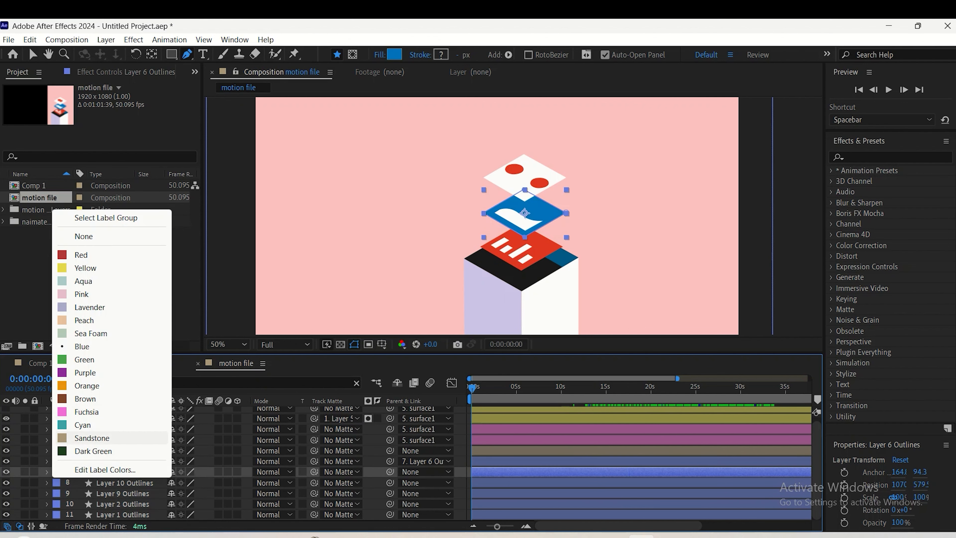
click(102, 438)
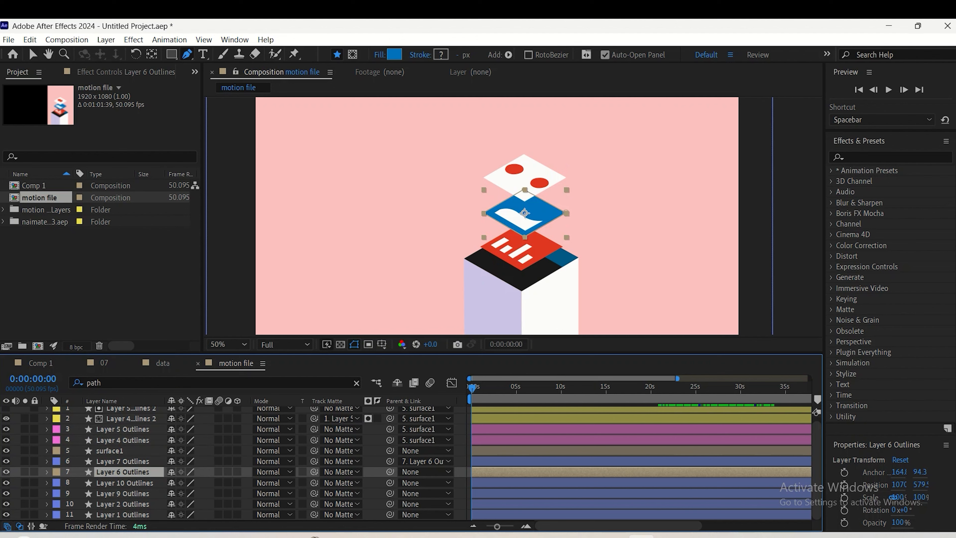
right_click(117, 471)
click(130, 438)
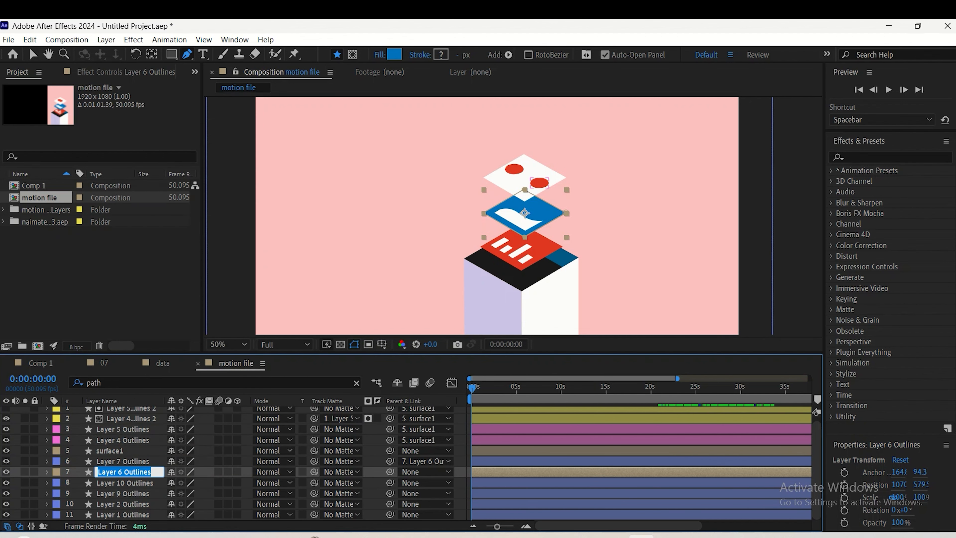
text(surface )
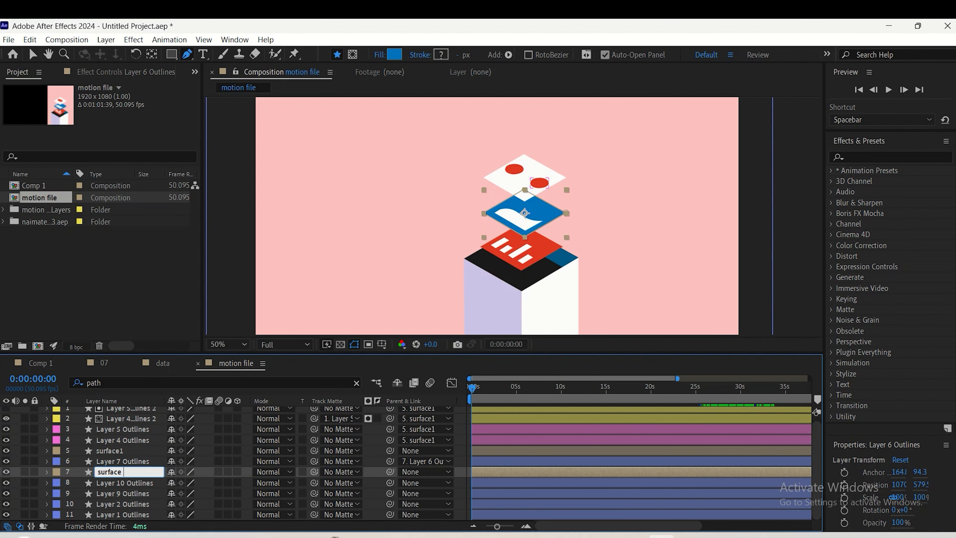
text(2)
key(Return)
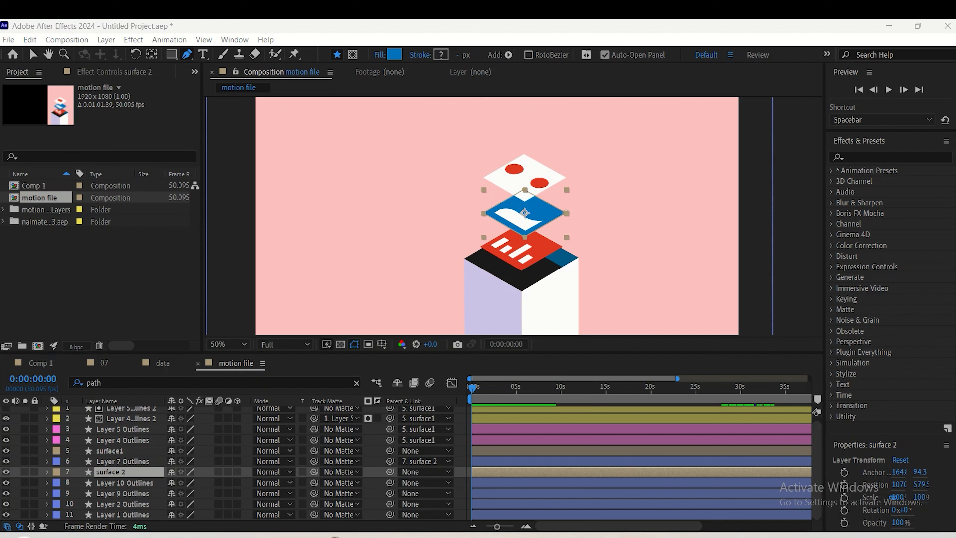
Identify the white bars layer, Layer 10 Outlines, and parent it to the red surface layer, Layer 9 Outlines
click(124, 483)
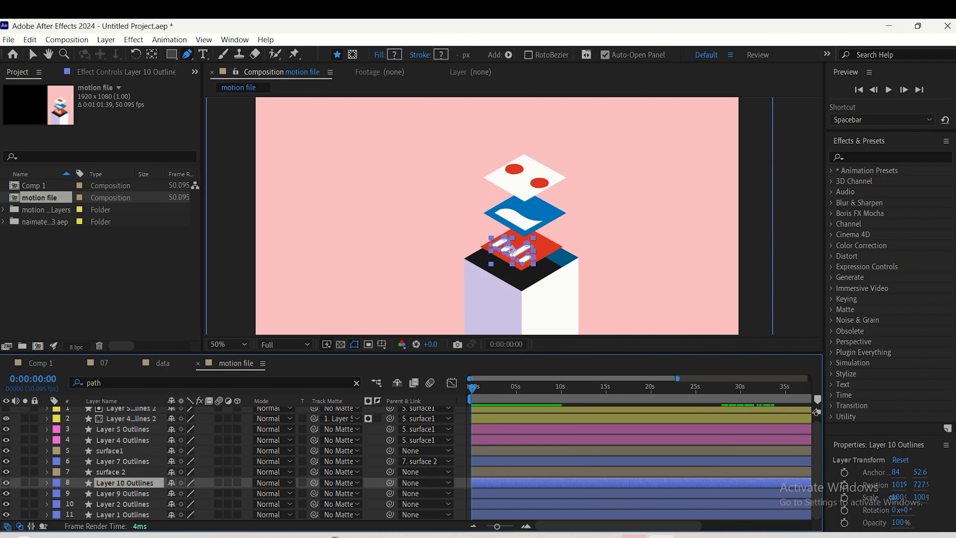
click(6, 483)
click(6, 483)
click(122, 493)
click(124, 482)
drag(390, 483, 136, 494)
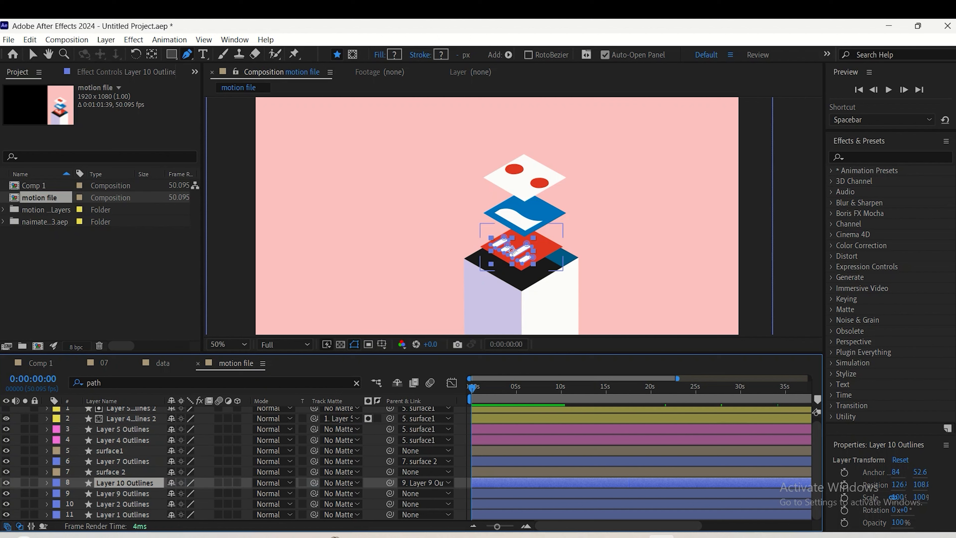
Set the Layer 9 Outlines label colour to Sandstone and rename the layer "surface 3"
click(57, 494)
click(105, 459)
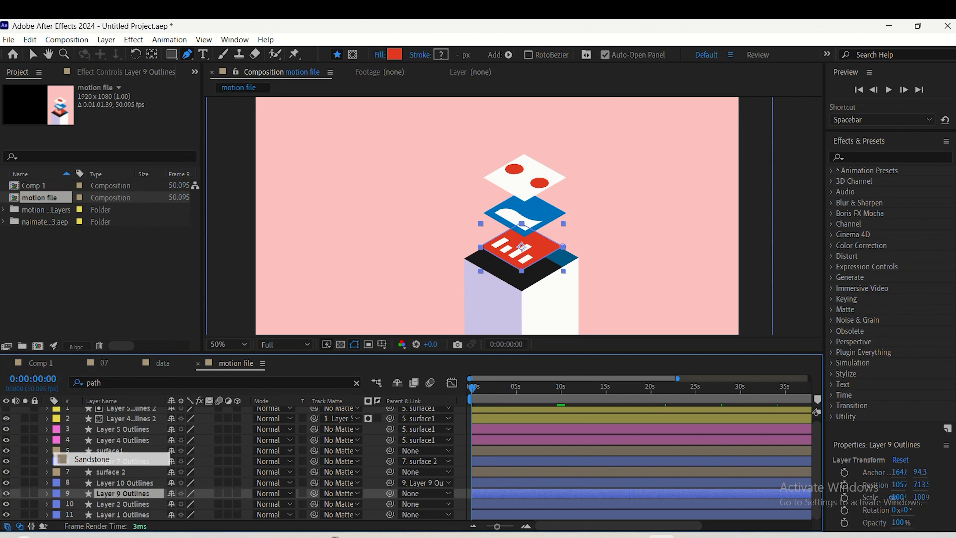
right_click(123, 494)
click(160, 465)
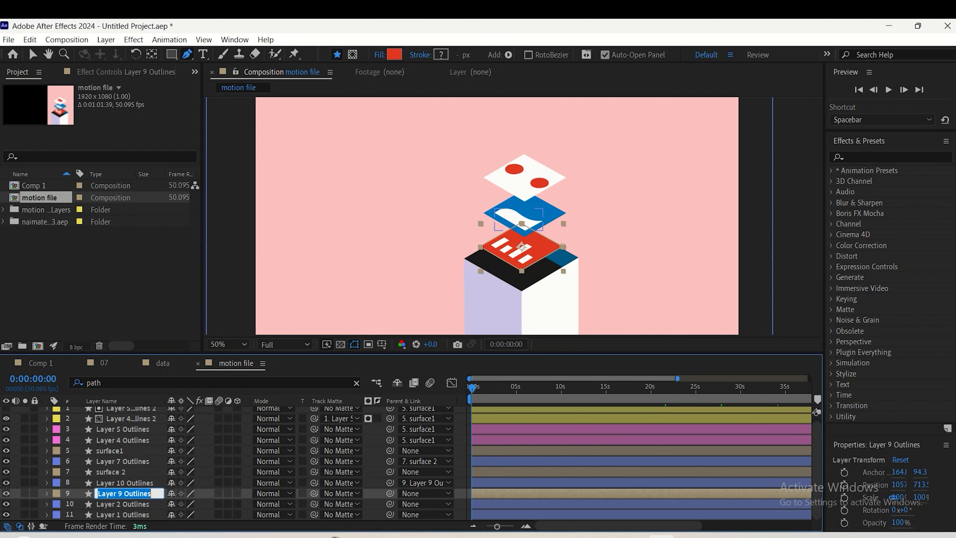
text(surface 3)
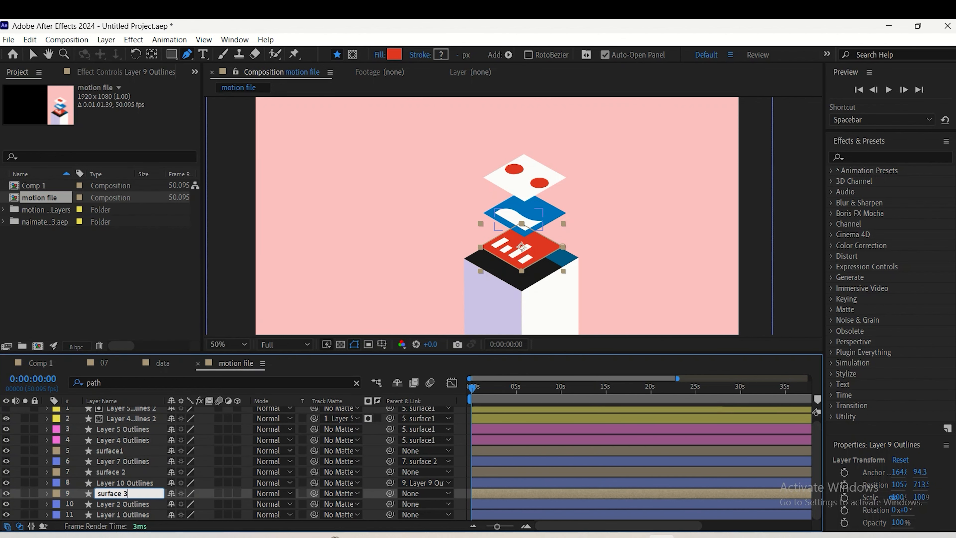
key(Return)
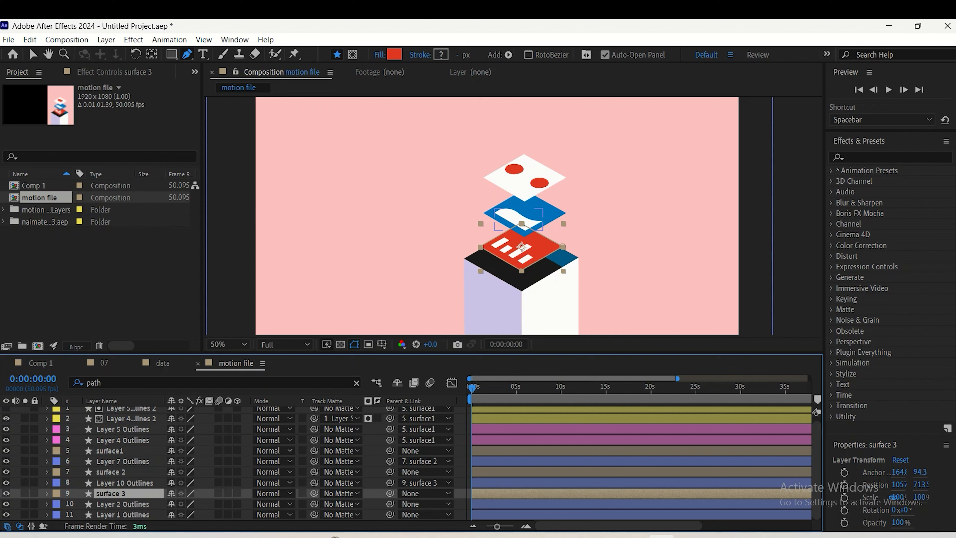
Preview the composition, undo the stray edit, and switch from the Pen tool to the Selection tool
click(122, 462)
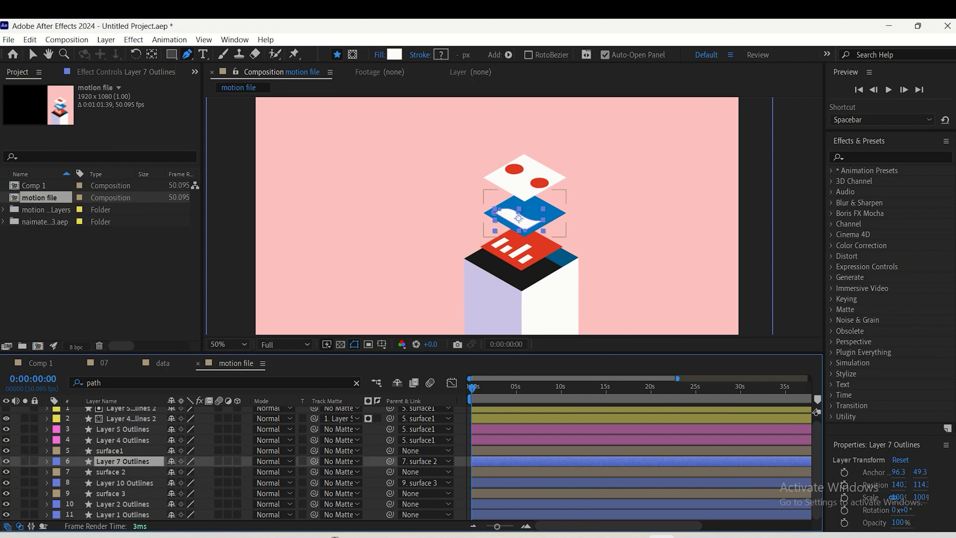
click(122, 504)
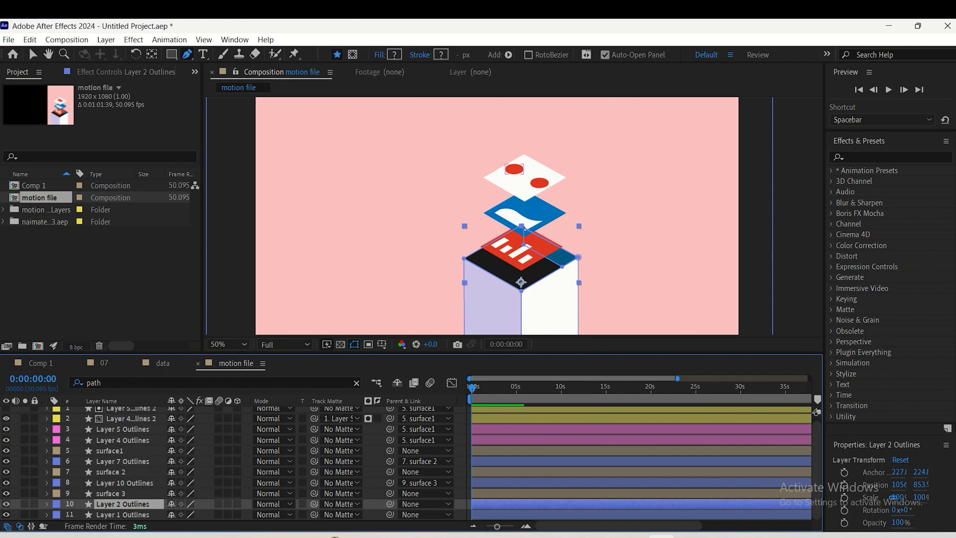
key(space)
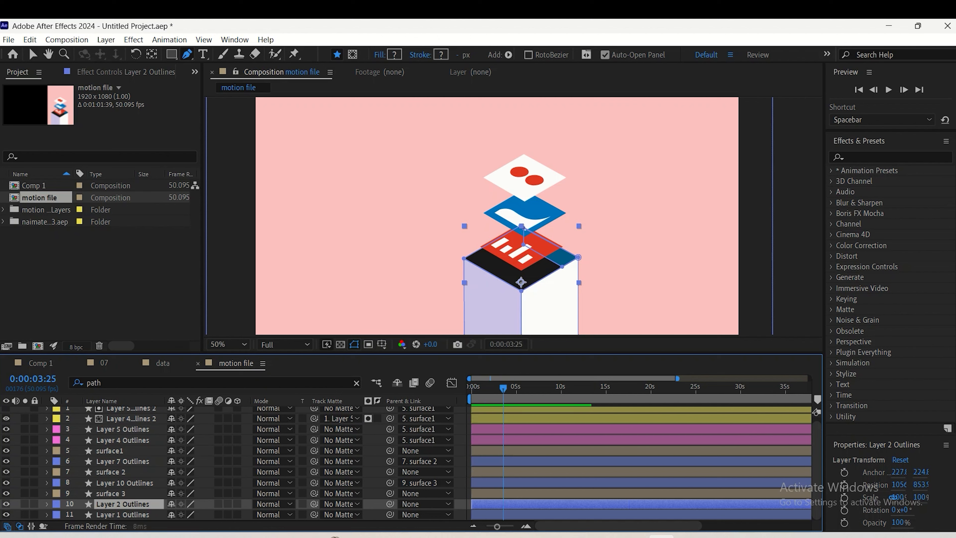
key(space)
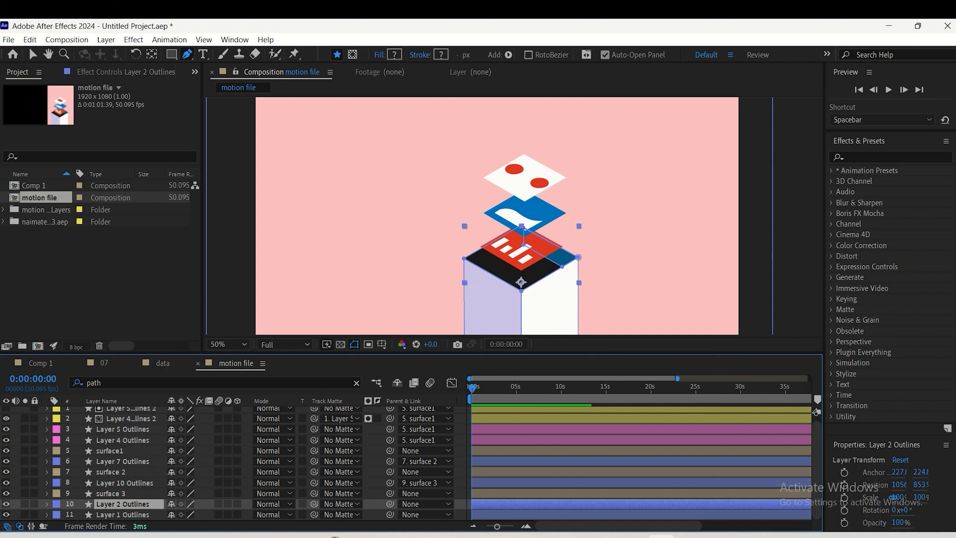
click(223, 276)
key(ctrl+z)
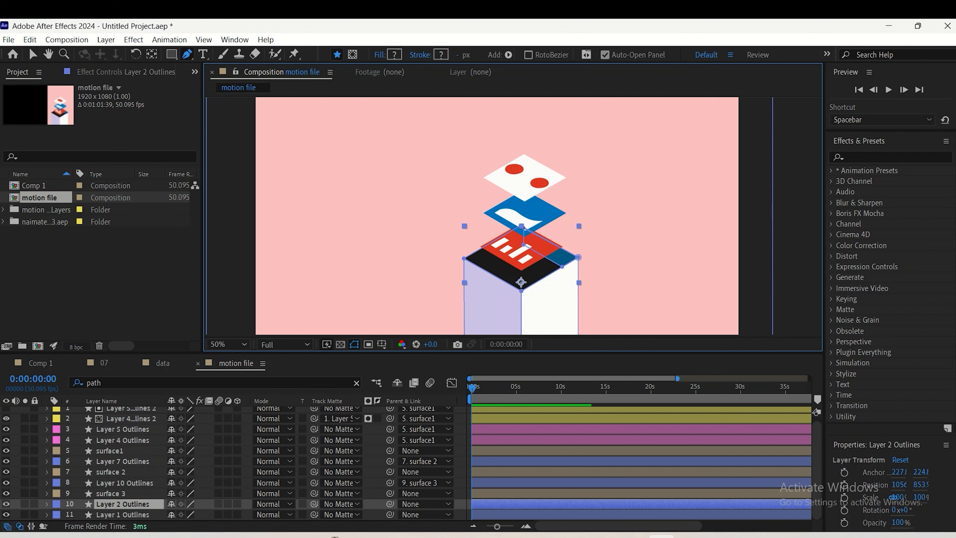
key(v)
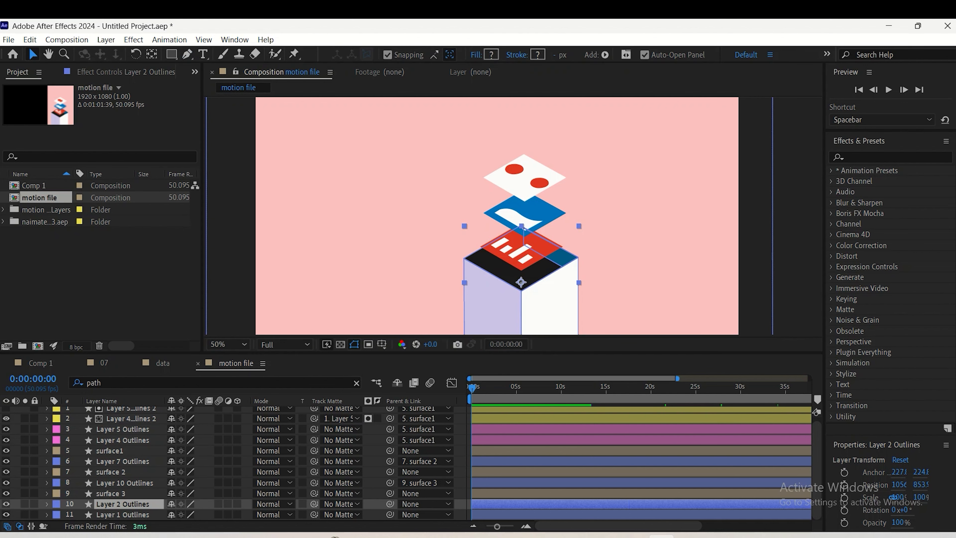
Add Position keyframes to surface1, surface 2 and surface 3 at 0:00:03:03
key(space)
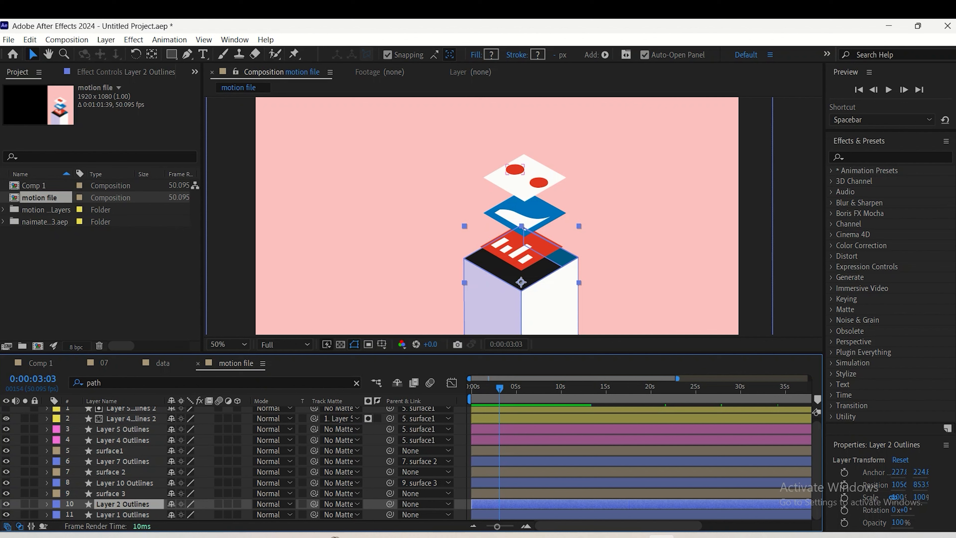
click(110, 451)
ctrl+click(110, 472)
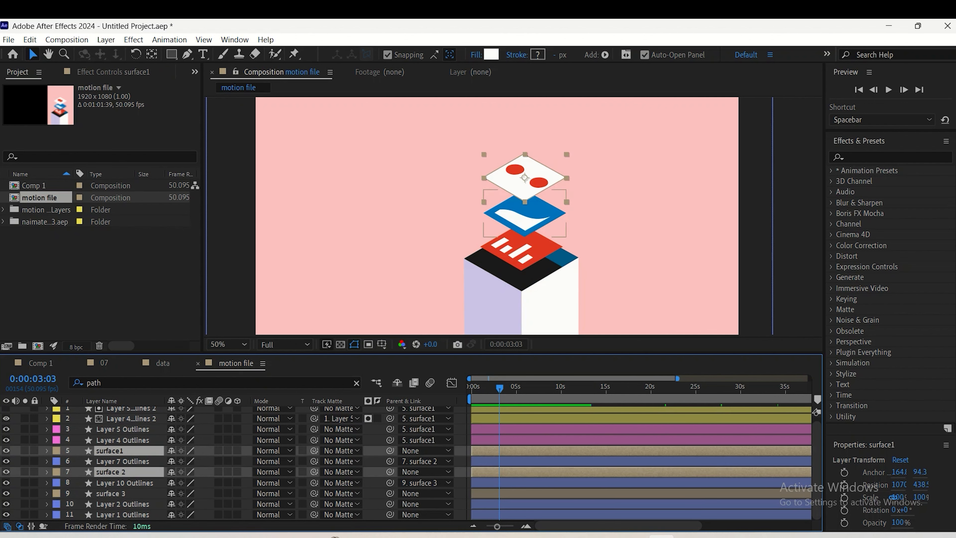
ctrl+click(110, 494)
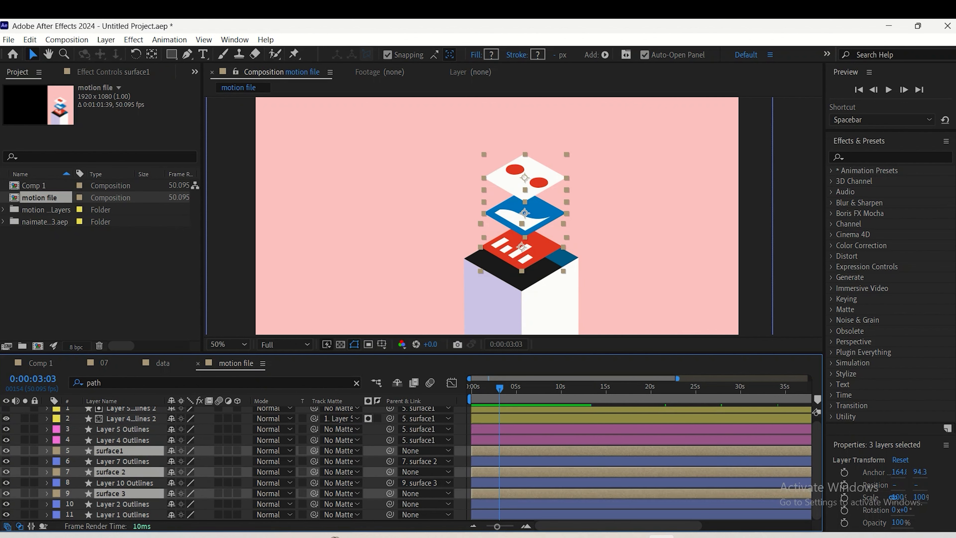
key(p)
click(241, 462)
click(78, 461)
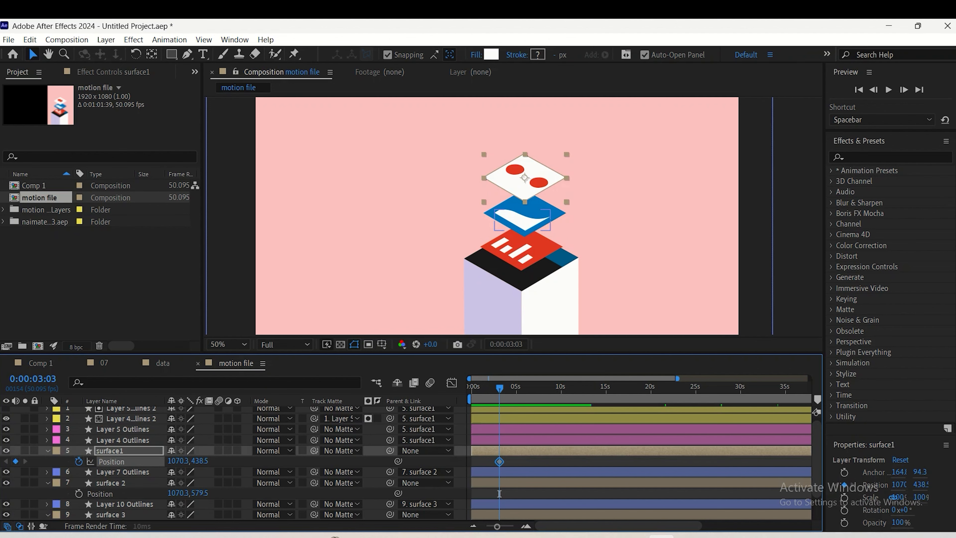
click(79, 493)
scroll(79, 493, down, 3)
click(79, 493)
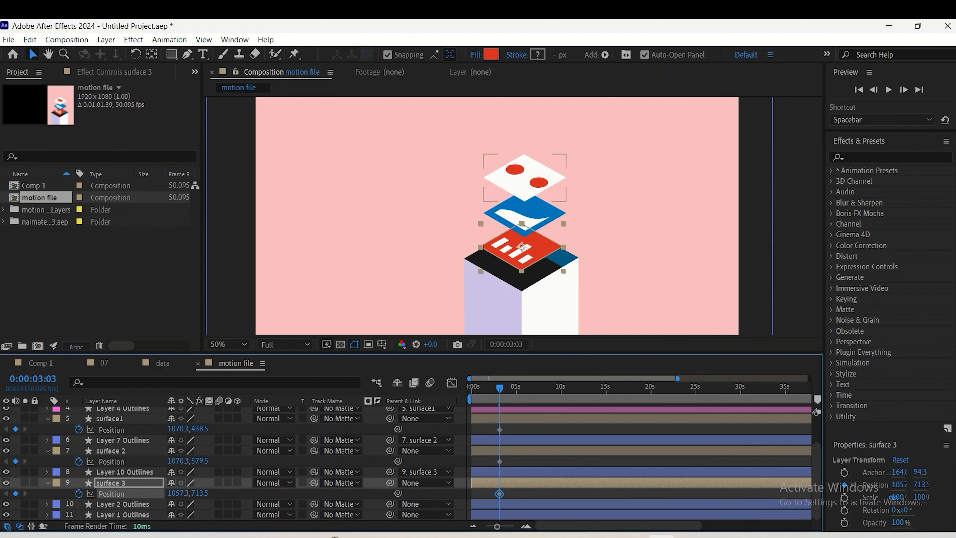
At 0:00:00:00, lower surface1 onto the blue surface, to a Position of about 1070.3, 574.5
key(Home)
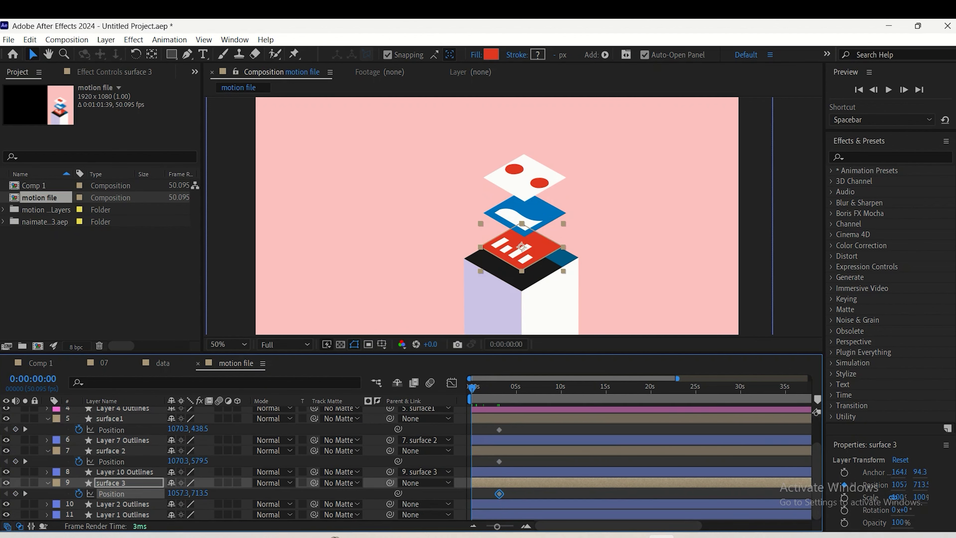
scroll(23, 489, up, 3)
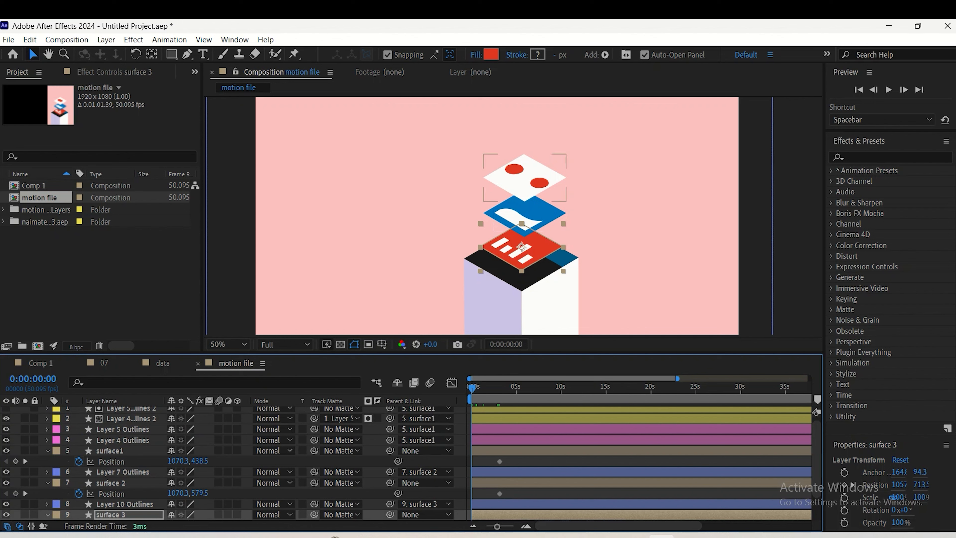
click(109, 451)
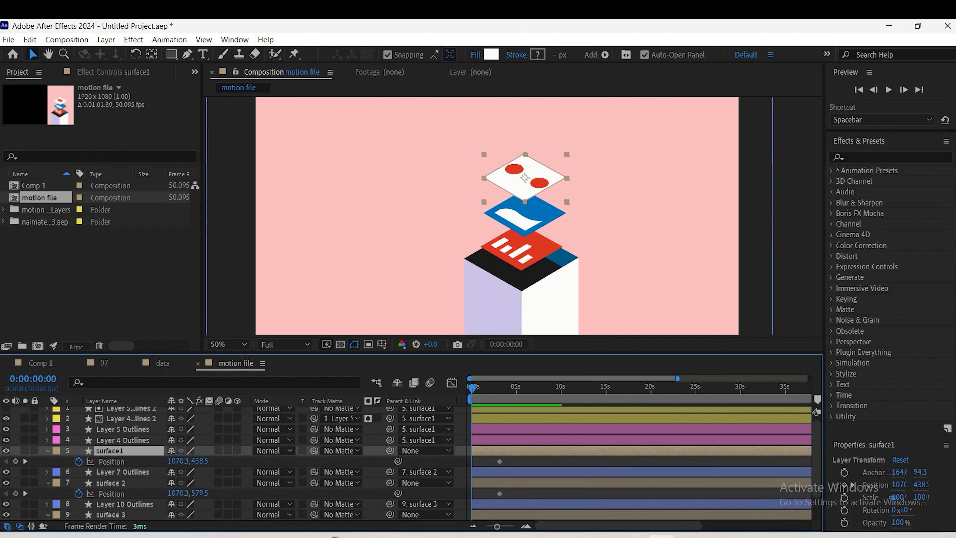
key(Down)
key(Down)
key(Down)
key(Down)
key(Down)
key(Down)
key(Down)
key(Down)
key(Down)
key(Down)
key(Down)
key(Down)
key(Down)
key(Down)
key(Down)
key(Down)
key(Down)
key(Down)
key(Down)
key(Down)
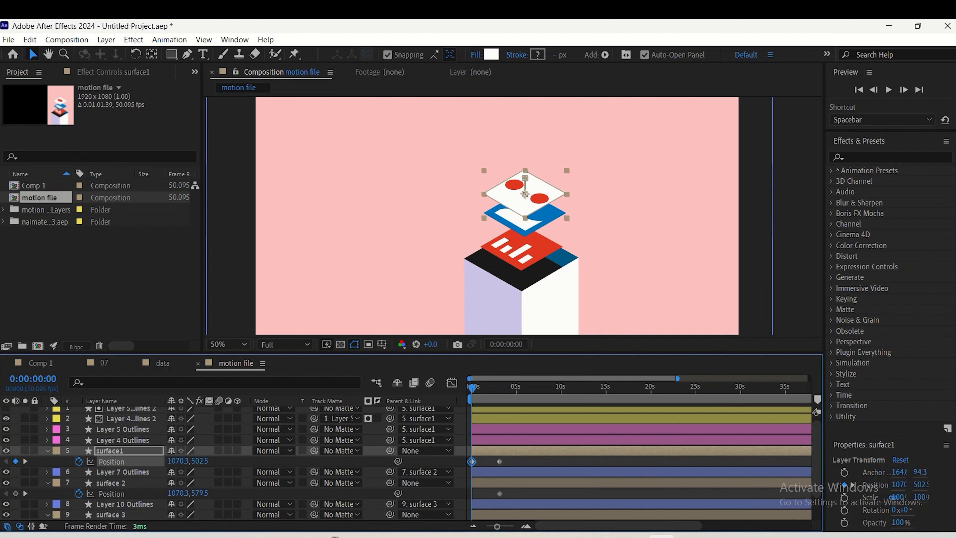
key(Down)
key(Down)
key(Down)
key(Down)
key(Down)
key(Down)
key(Down)
key(Down)
key(Down)
key(Down)
key(Down)
key(Down)
key(Down)
key(Down)
key(Down)
key(Down)
key(Down)
key(Down)
key(Down)
key(Down)
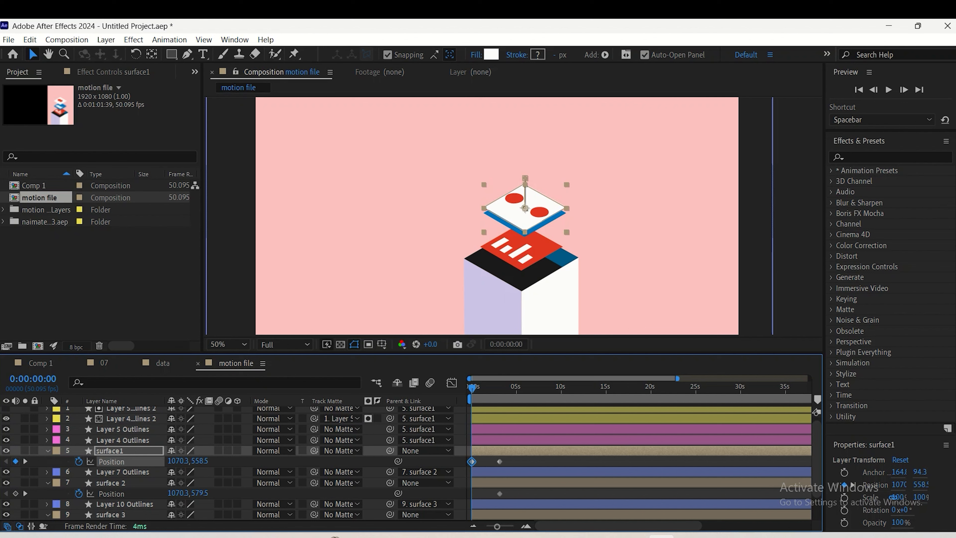
key(Down)
key(Down)
key(Down)
key(Down)
key(Down)
key(Down)
key(Down)
key(Down)
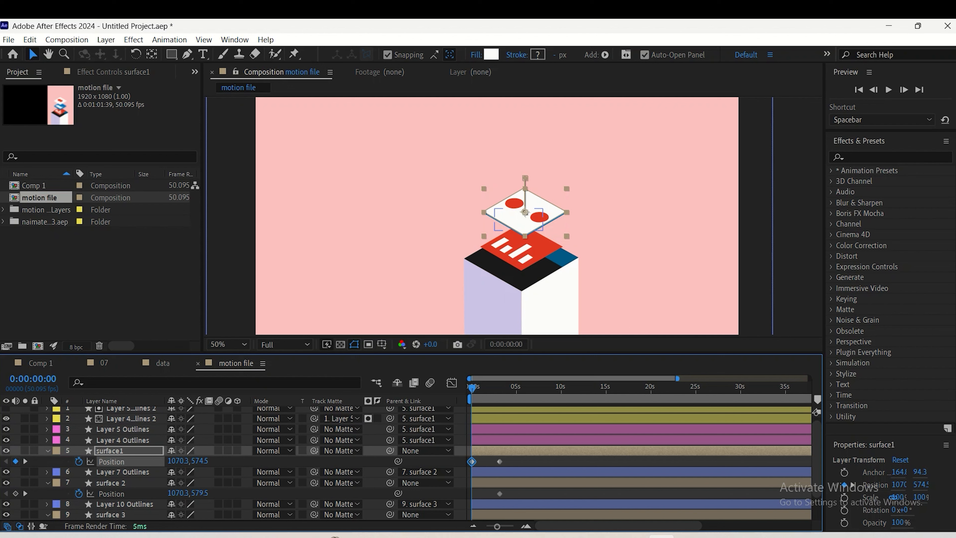
Lower surface1 and surface 2 together at 0:00:00:00 onto the red surface, to Y positions of 703.5 and 702.5
ctrl+click(111, 483)
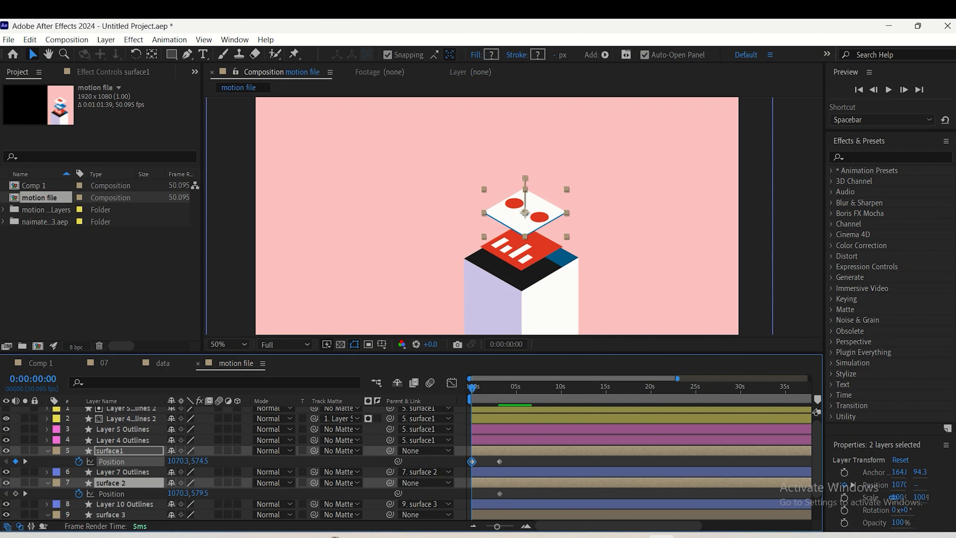
drag(199, 461, 218, 461)
key(ctrl+z)
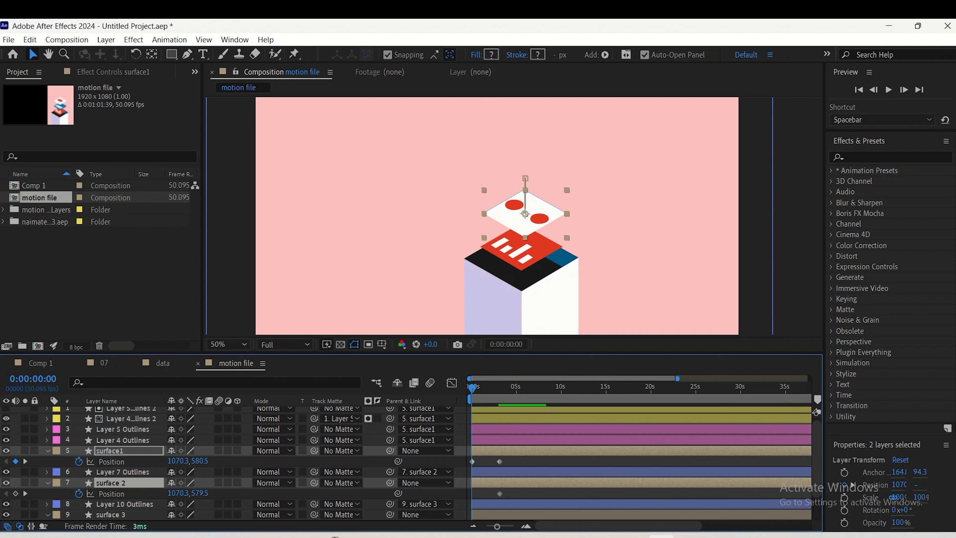
drag(526, 208, 525, 213)
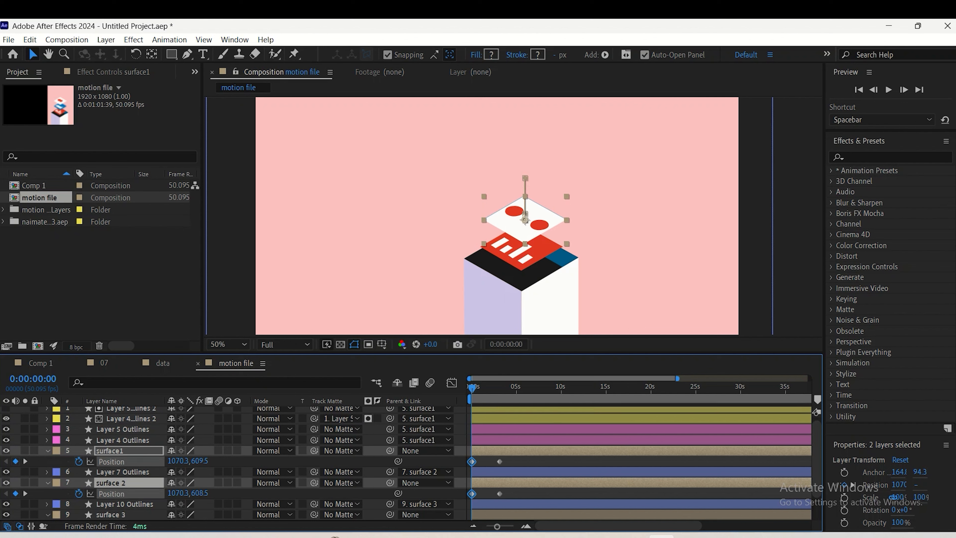
drag(200, 461, 210, 461)
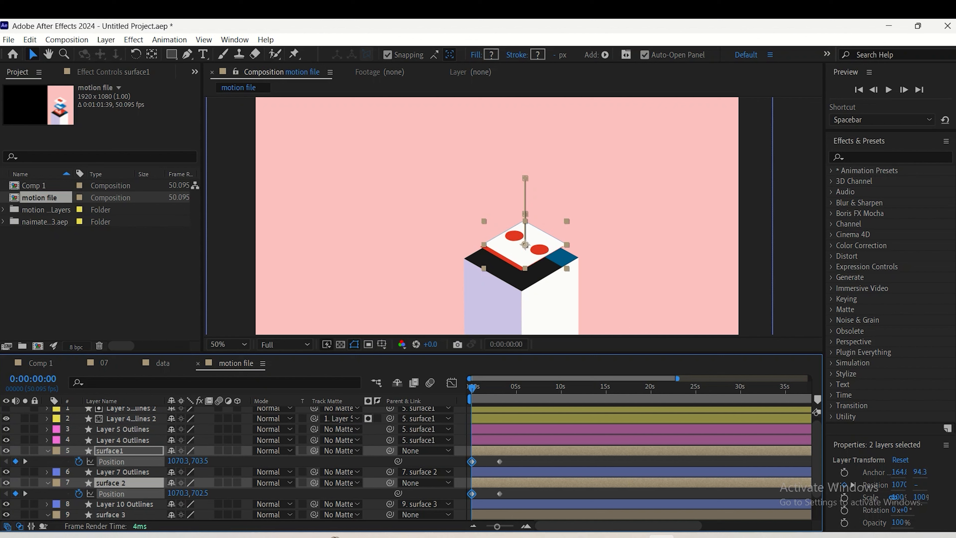
Lower surface 2 alone at 0:00:00:00 to a Position of 1070.3, 713.5
click(123, 440)
click(123, 472)
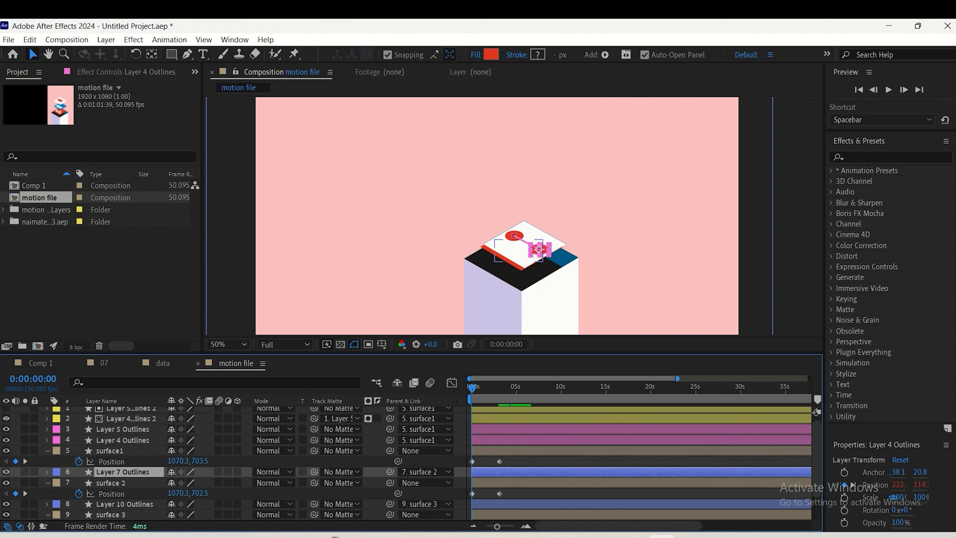
click(111, 483)
drag(200, 493, 204, 493)
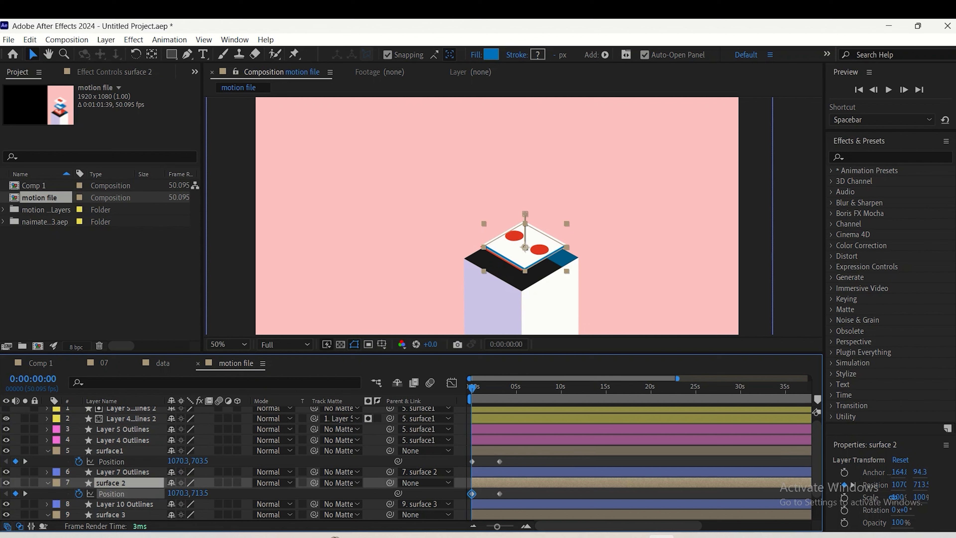
Lower surface1 at 0:00:00:00 to a Position of 1070.3, 711.5 and preview the rising surfaces
click(110, 451)
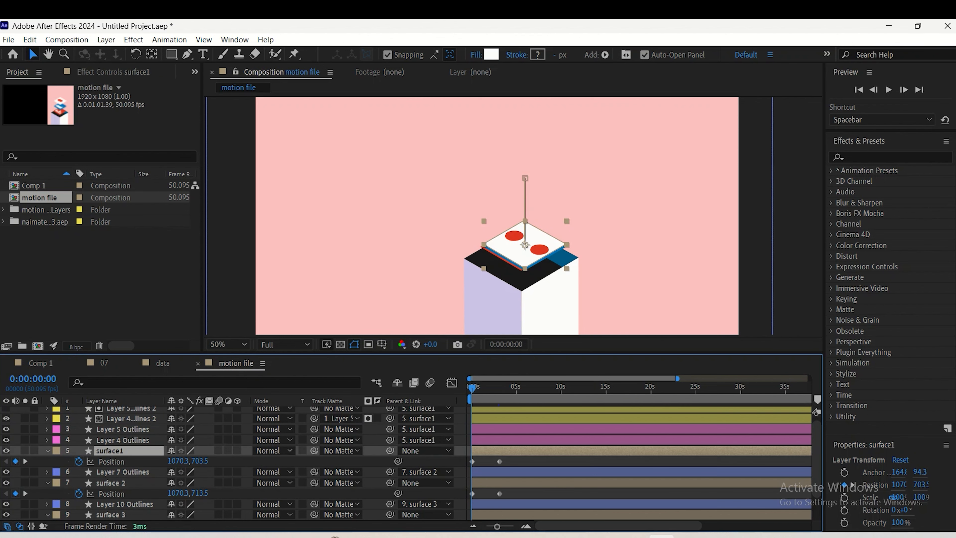
drag(201, 461, 205, 461)
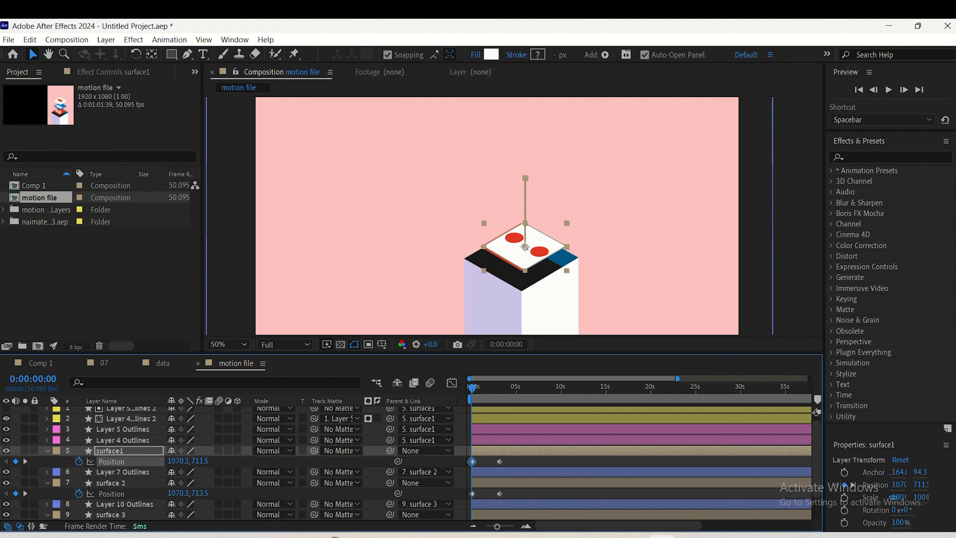
click(606, 230)
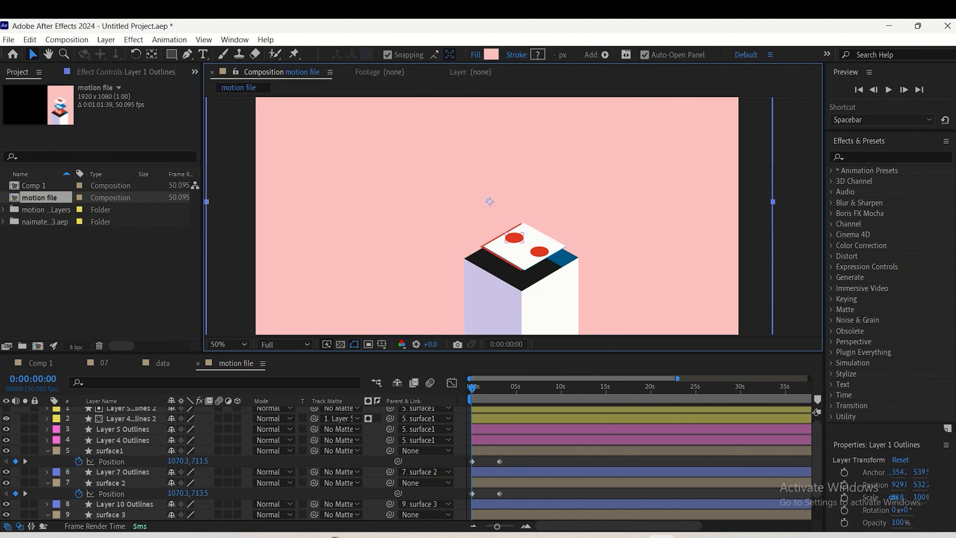
key(space)
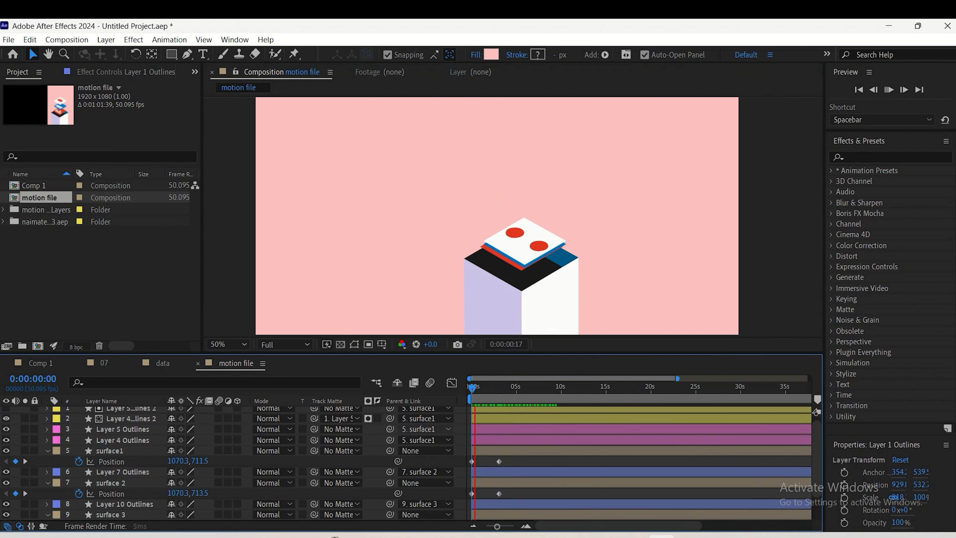
key(space)
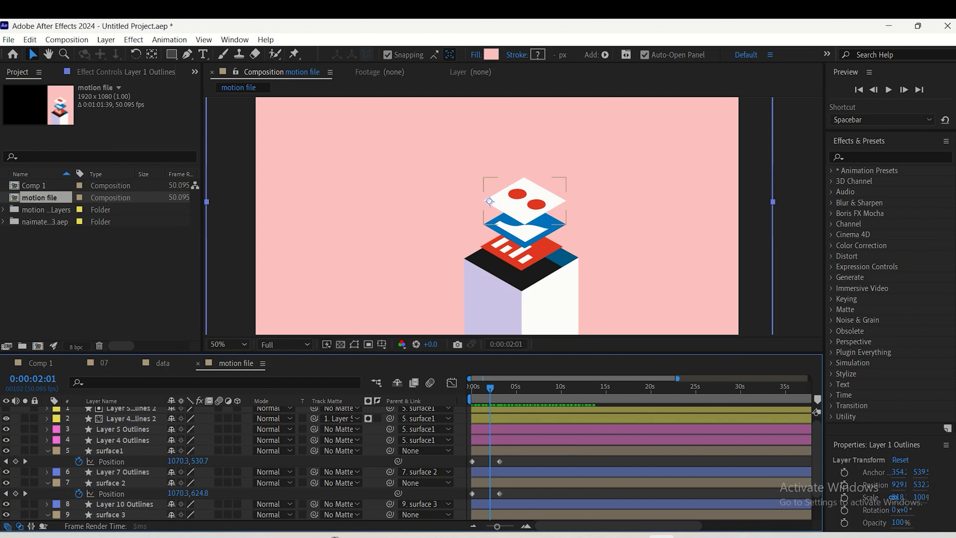
At 0:00:00:00, lower surface 3 to a Y position of 946.5 and surface 2 and surface1 to 938.5, and preview the rise
scroll(233, 463, down, 2)
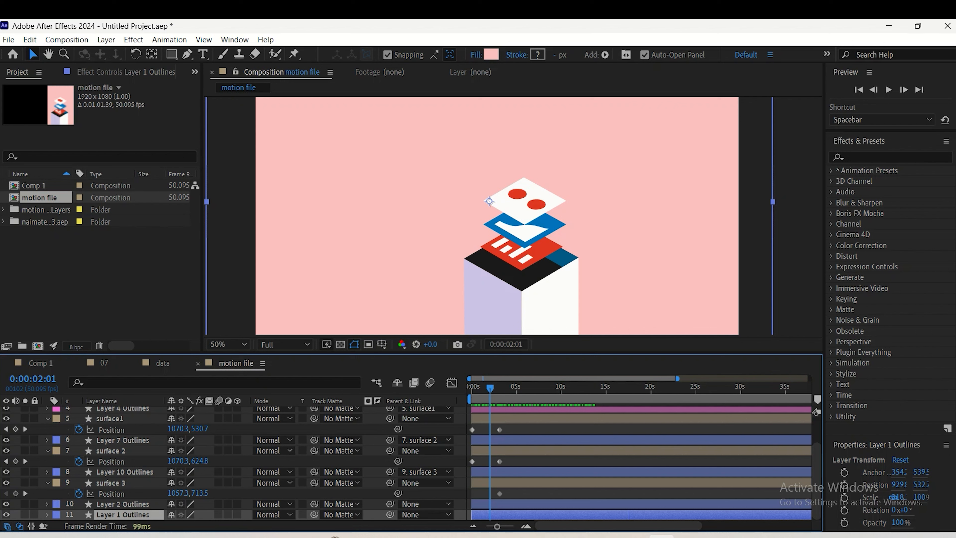
drag(490, 389, 471, 388)
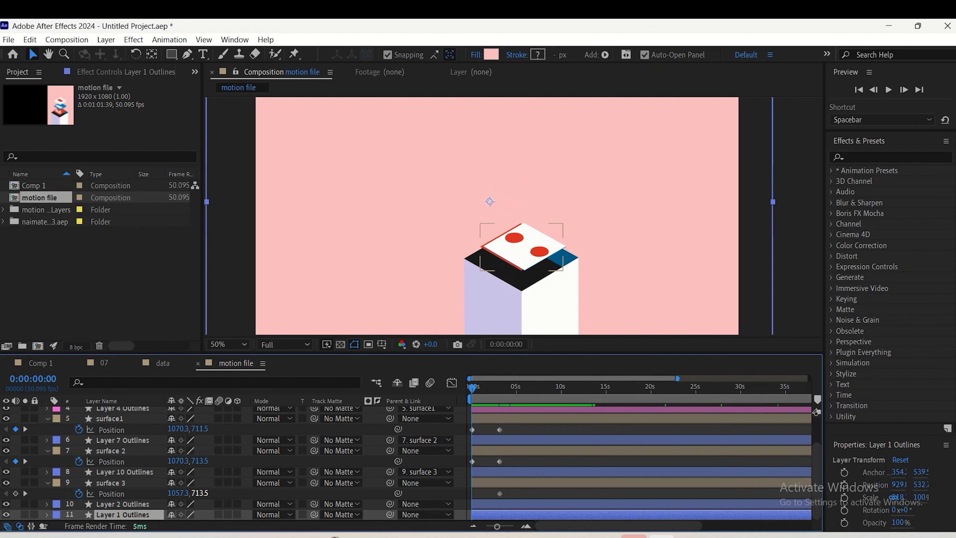
drag(199, 493, 315, 493)
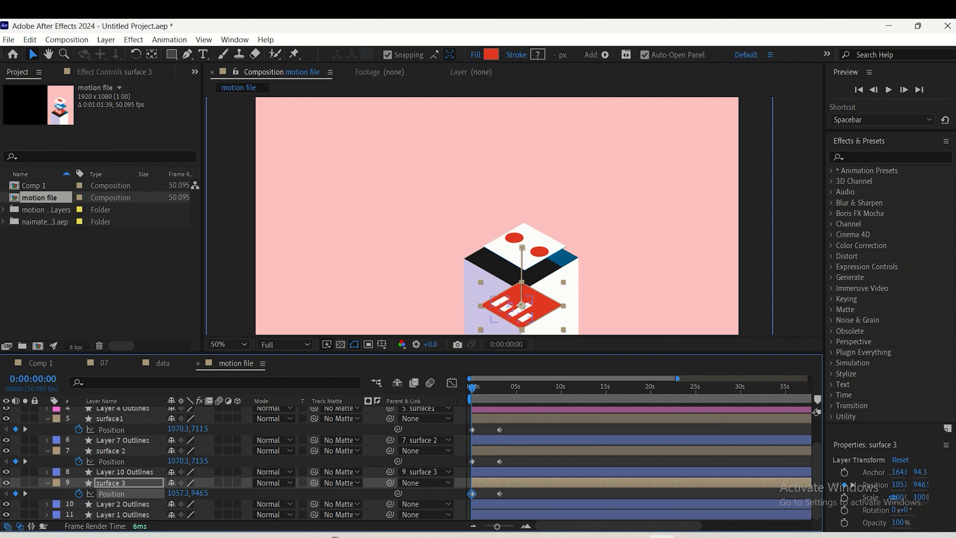
drag(200, 461, 312, 461)
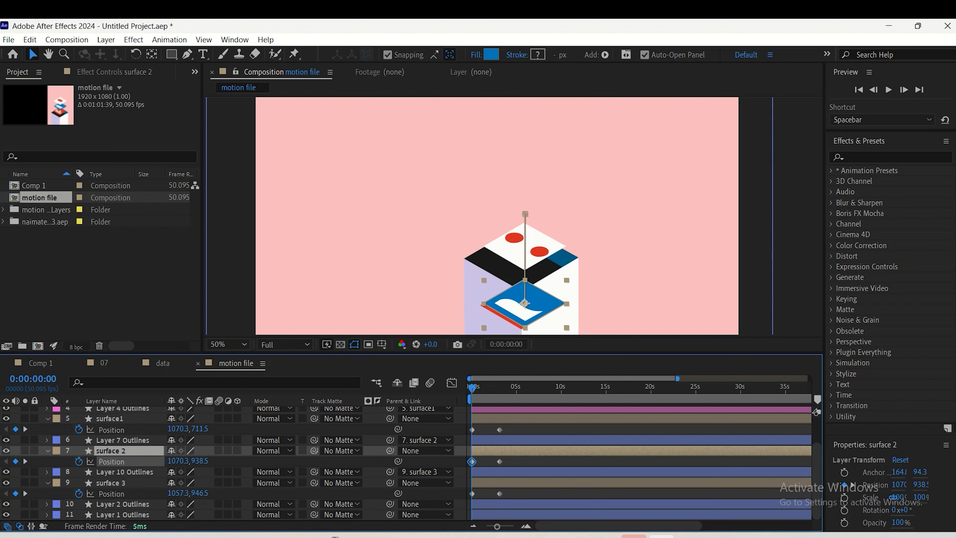
click(200, 429)
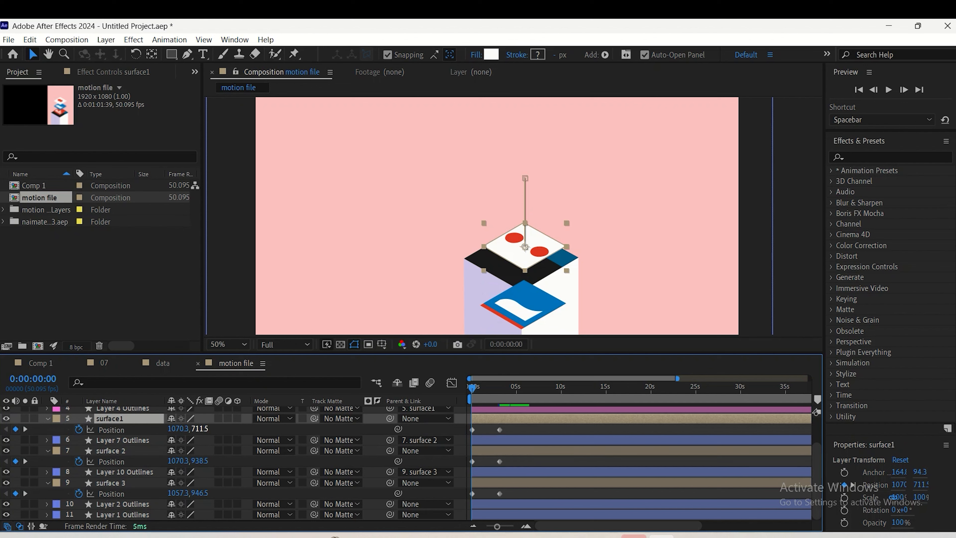
drag(201, 428, 314, 428)
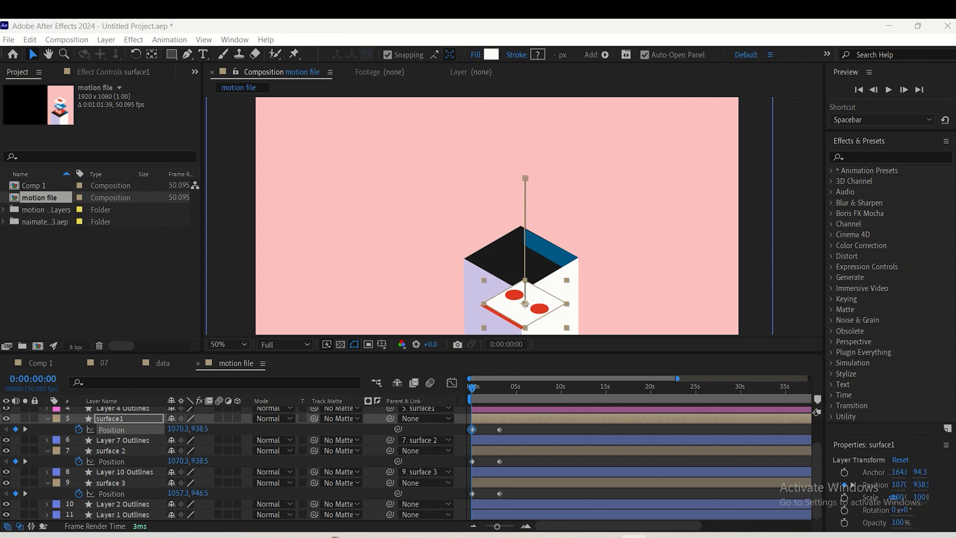
key(space)
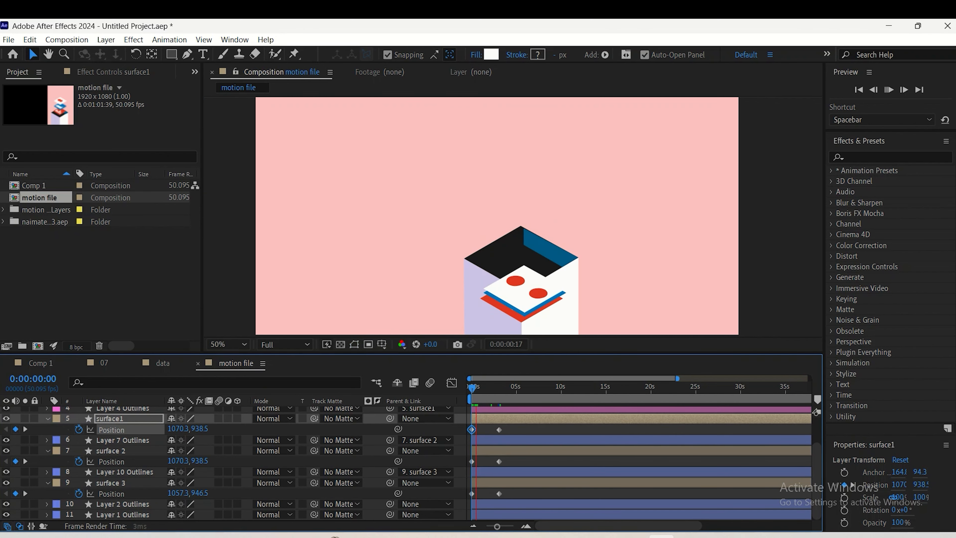
key(space)
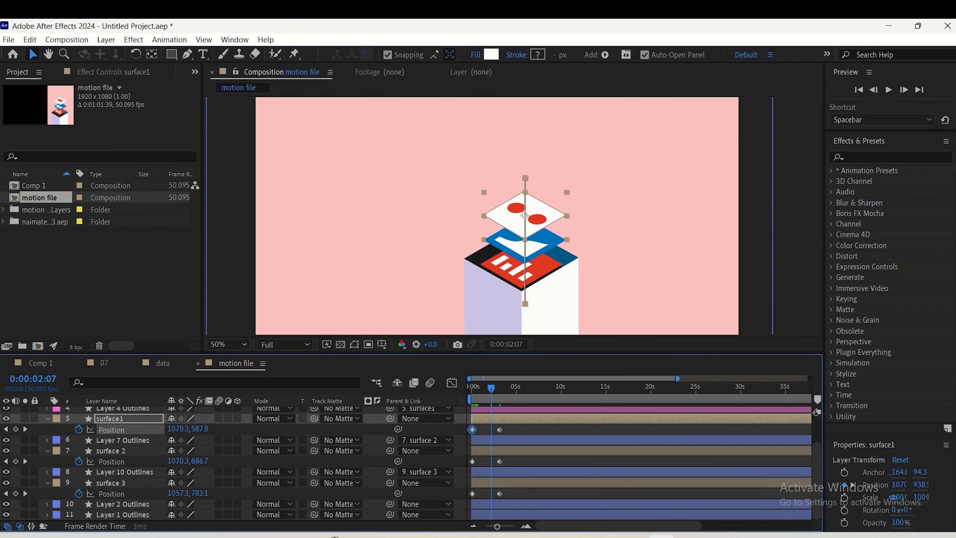
Apply Easy Ease to all Position keyframes of the three surfaces, lengthen the ease into the end keyframes in the speed graph, and preview it
drag(512, 425, 458, 506)
key(F9)
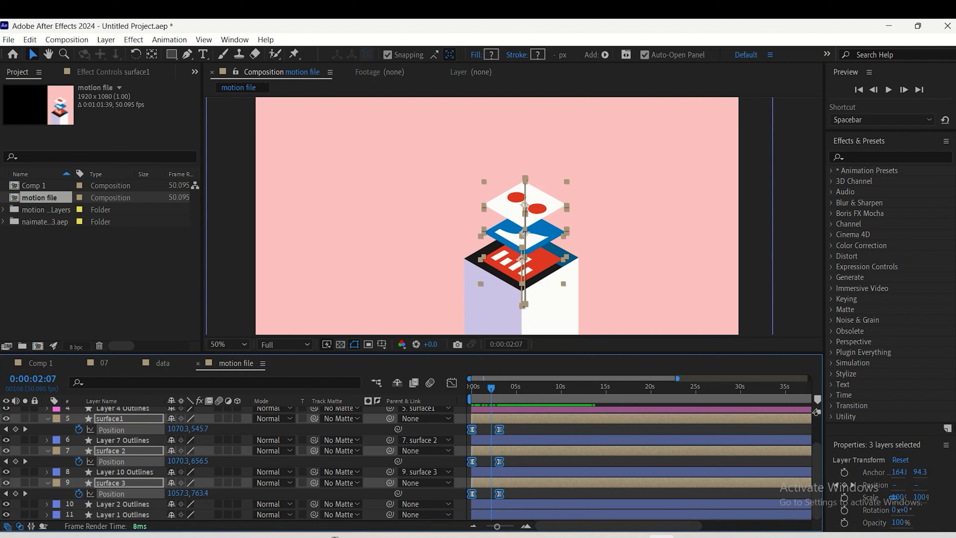
click(452, 382)
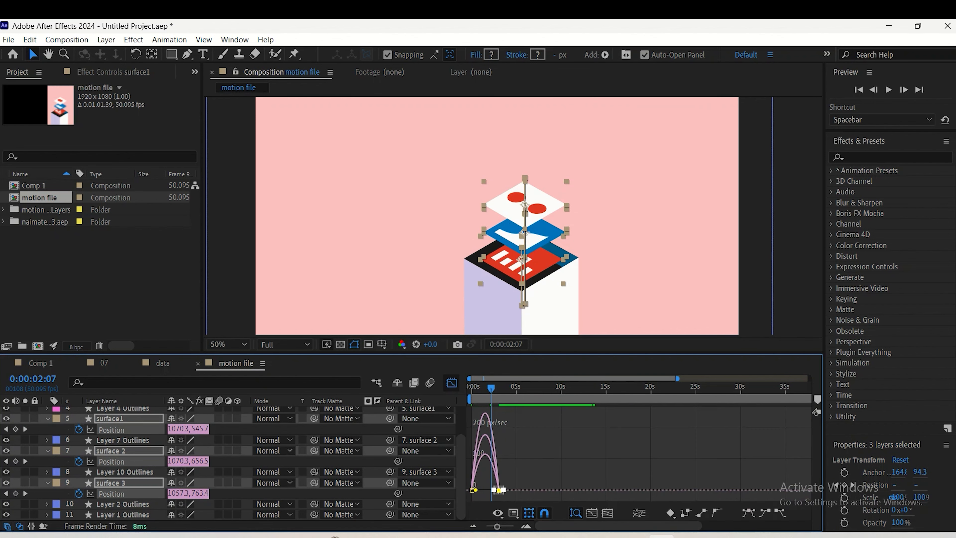
drag(678, 378, 543, 379)
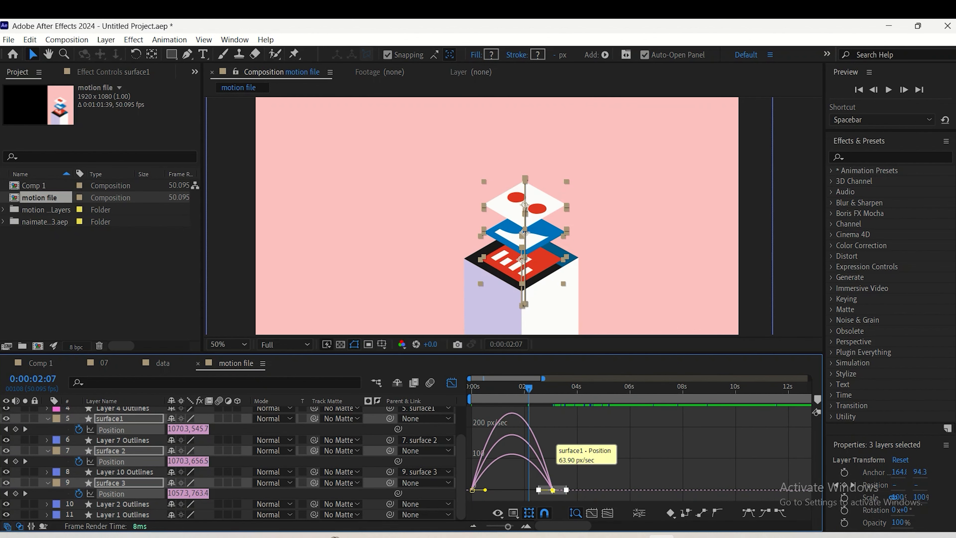
drag(579, 461, 528, 490)
click(451, 383)
key(space)
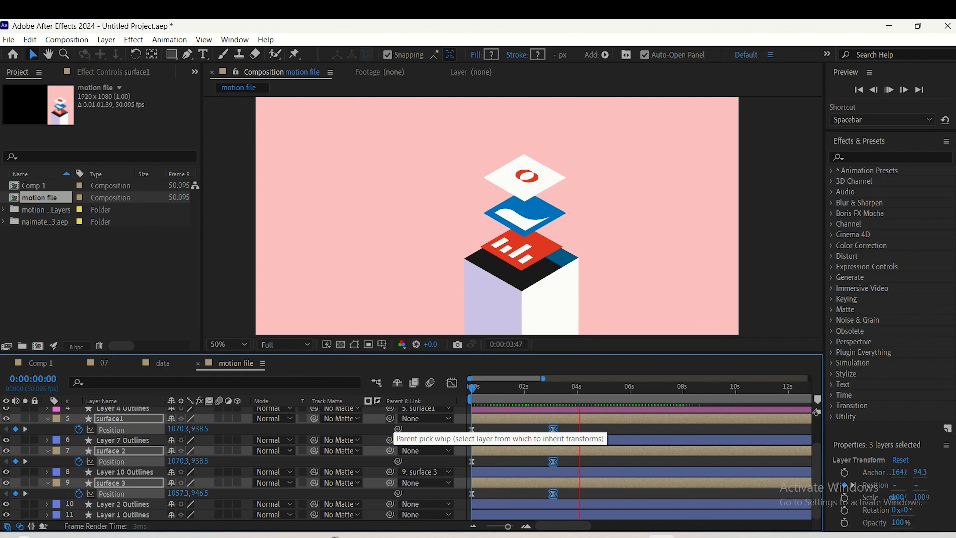
key(space)
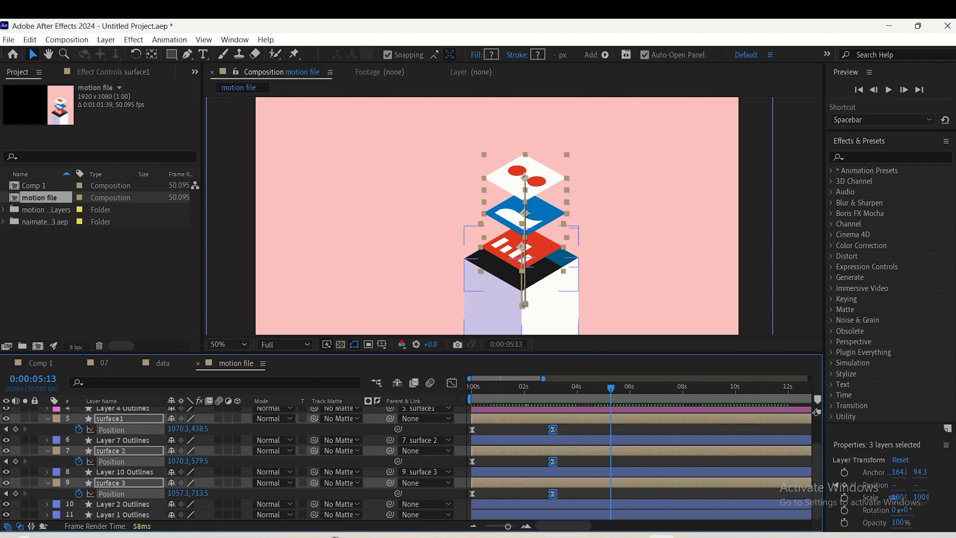
Pre-compose the three surfaces together with their graphic layers, from Layer 5 Outlines 2 through surface 3, moving all attributes into the new composition
scroll(233, 463, up, 3)
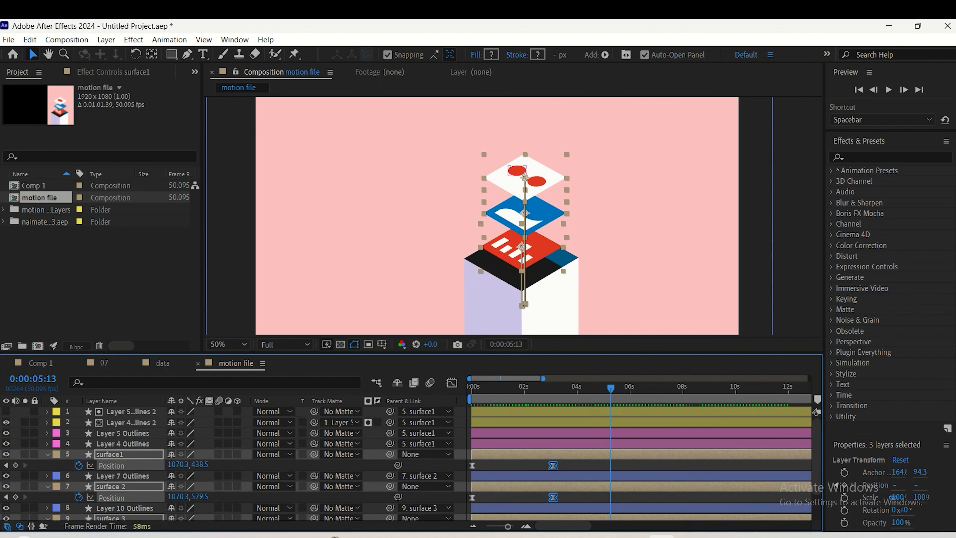
click(538, 182)
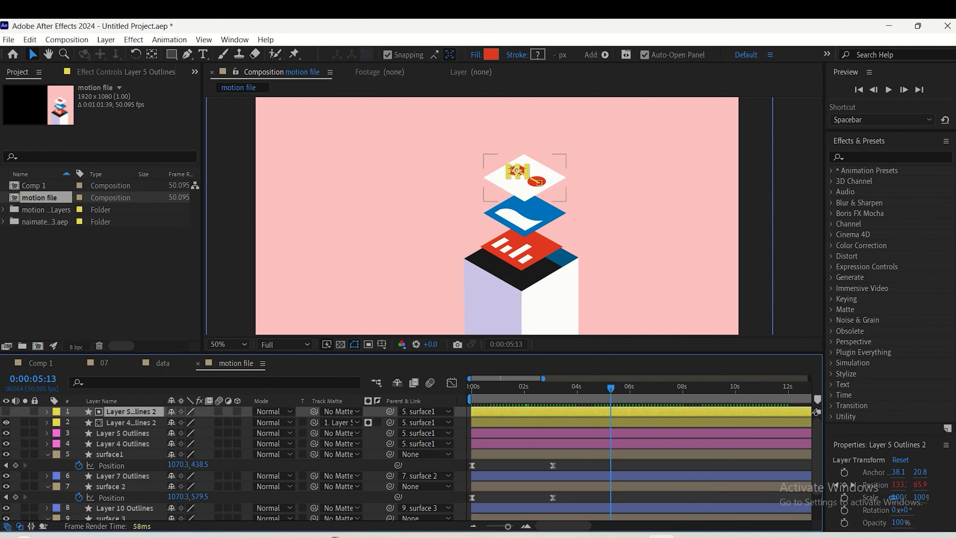
shift+click(110, 483)
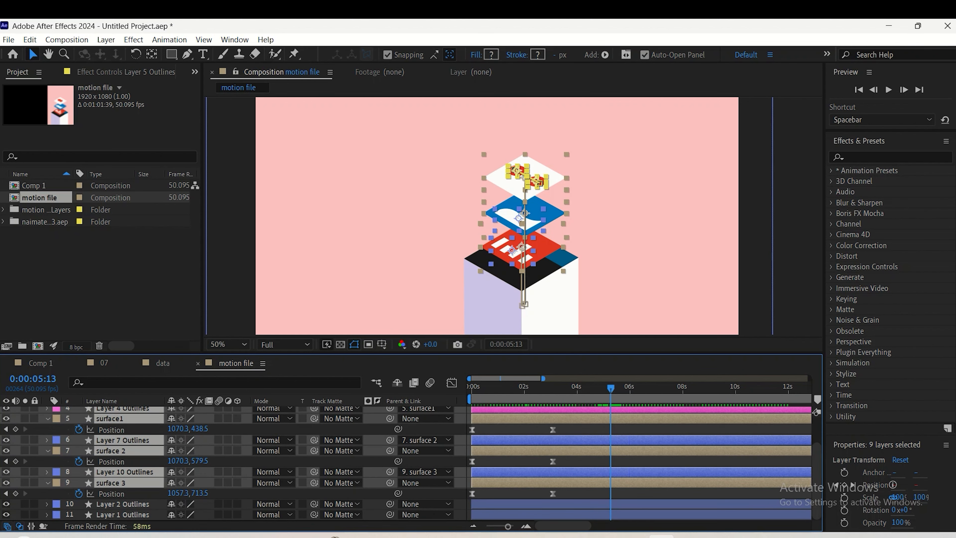
right_click(131, 485)
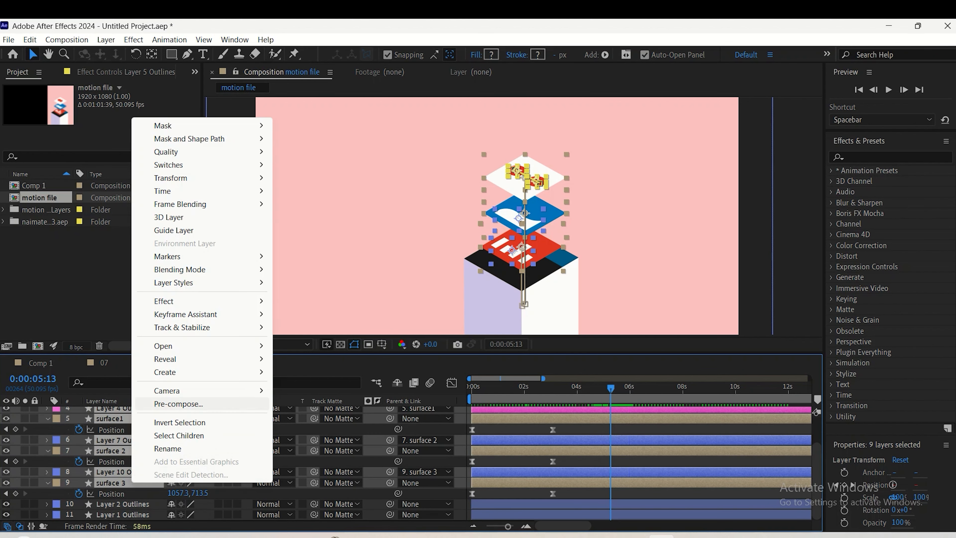
click(179, 403)
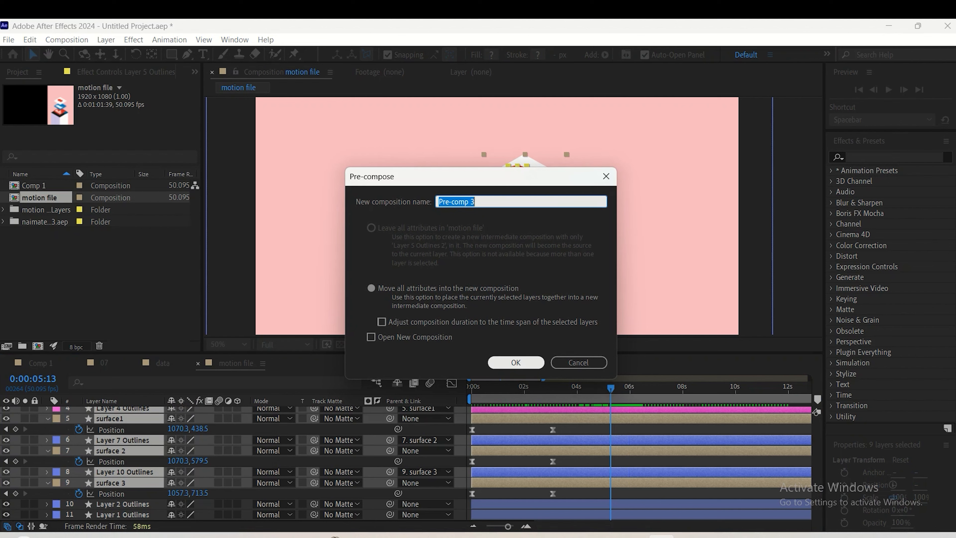
key(Return)
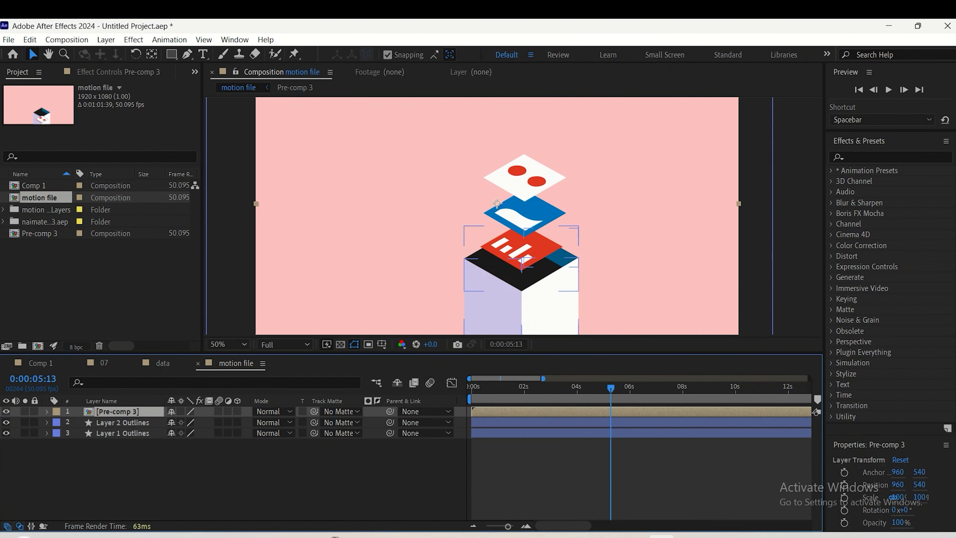
Clear the layer selection and activate the Pen tool for a new shape layer
click(122, 422)
key(ctrl+shift+a)
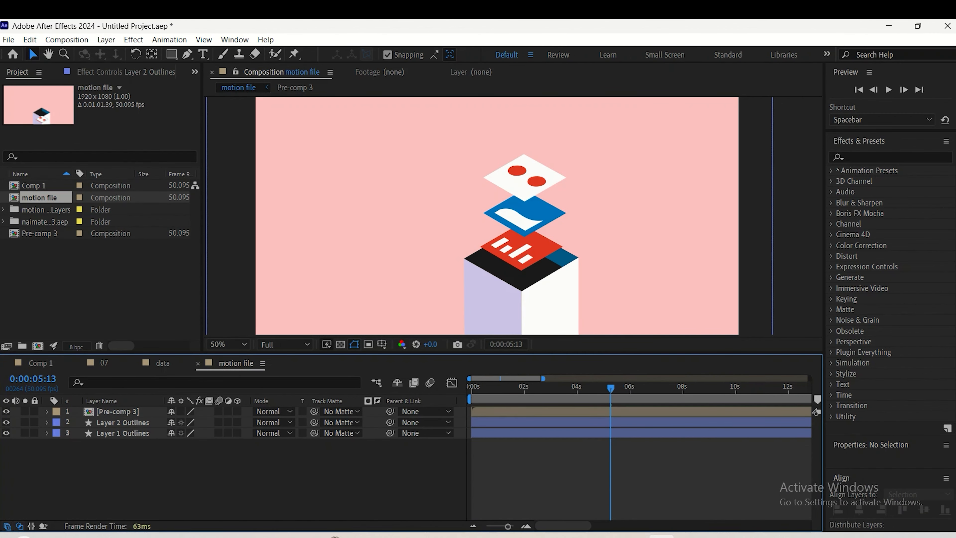
key(g)
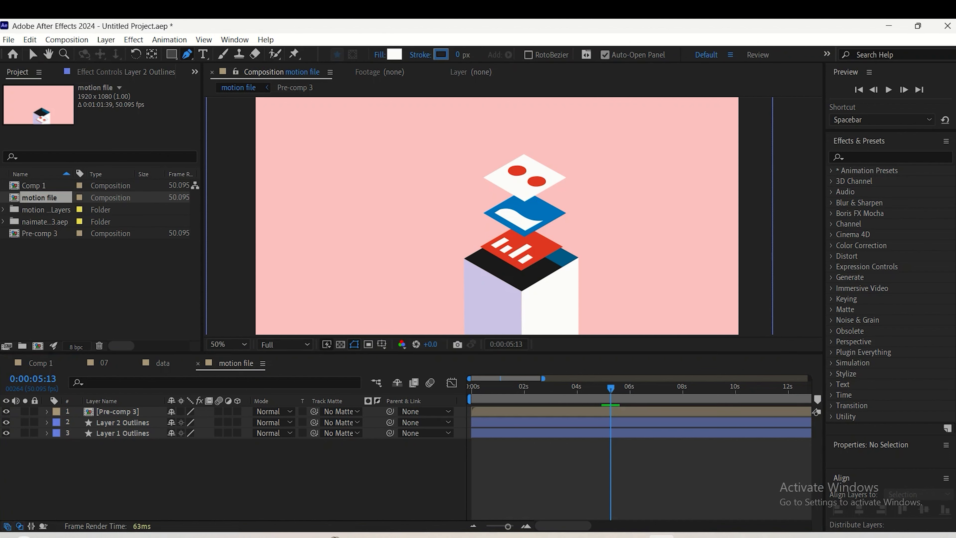
click(464, 257)
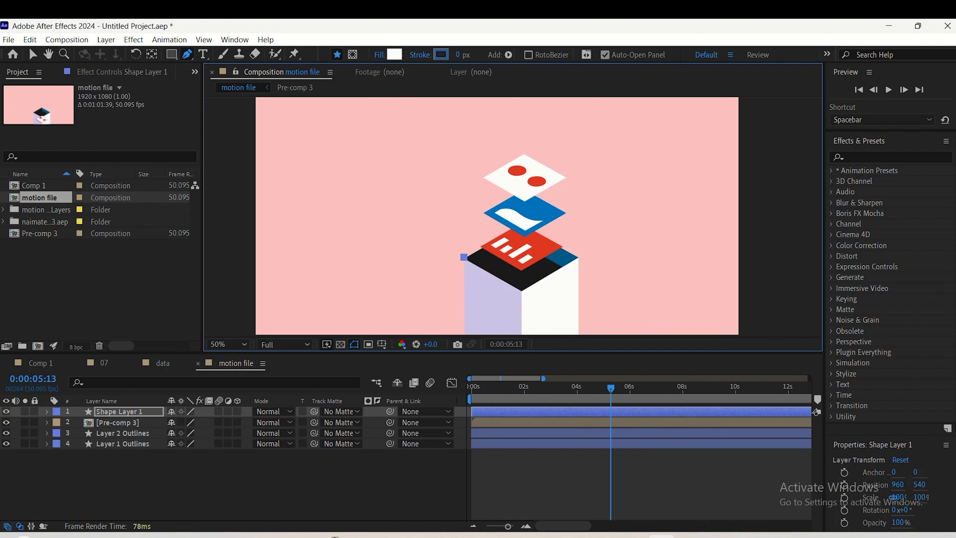
click(522, 291)
key(ctrl+z)
key(ctrl+shift+z)
scroll(525, 327, up, 2)
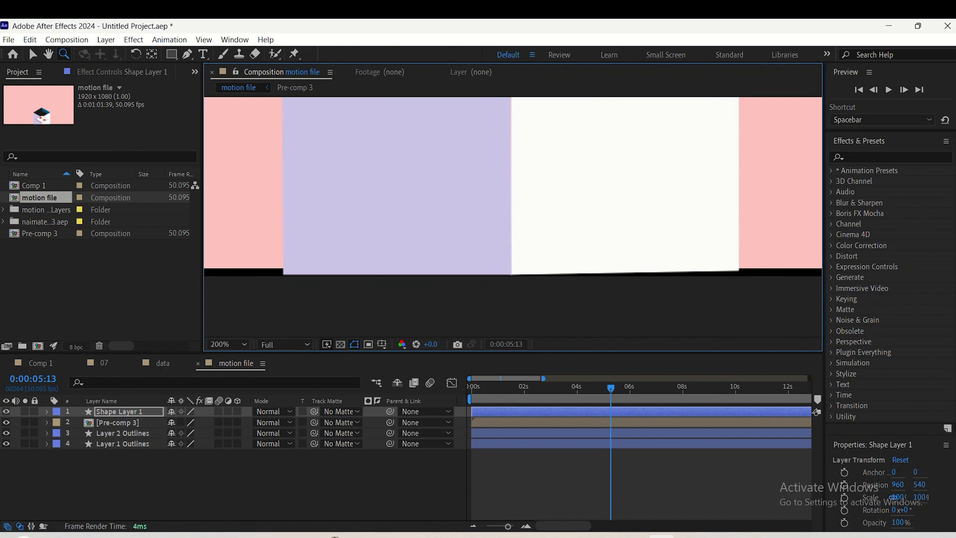
key(space)
drag(512, 158, 492, 319)
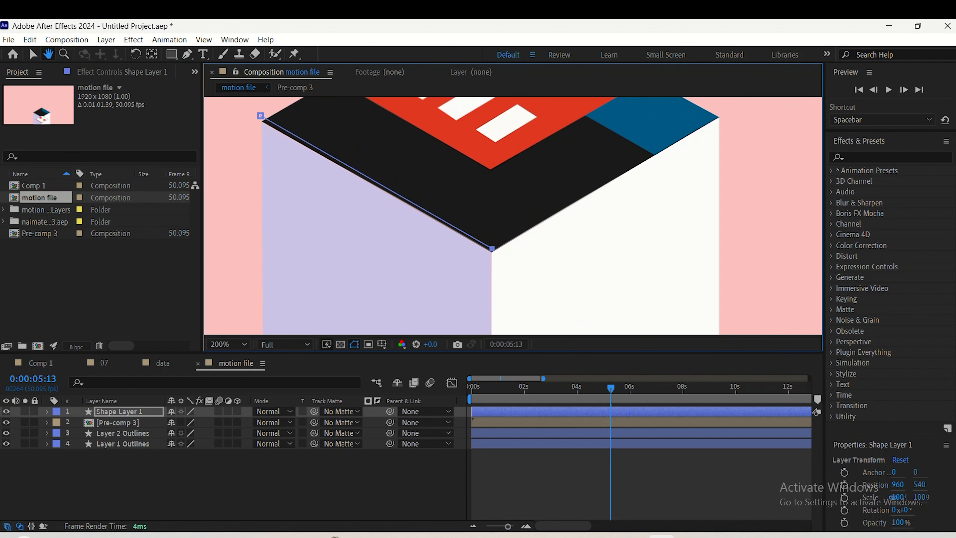
key(ctrl+z)
click(492, 249)
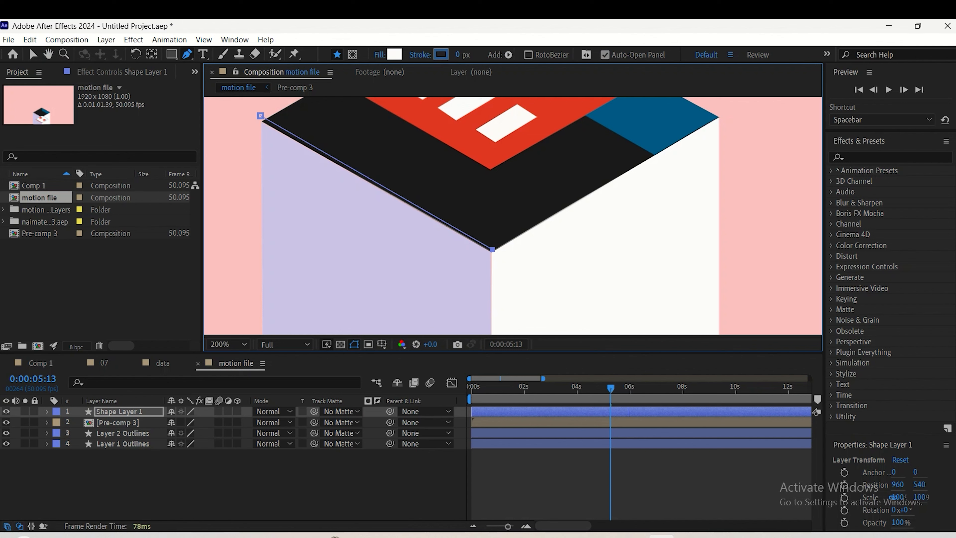
key(ctrl+z)
key(ctrl+z)
Draw a closed white pen shape following the block's two front top edges and extending upward around the surfaces to the composition's upper edge
click(263, 122)
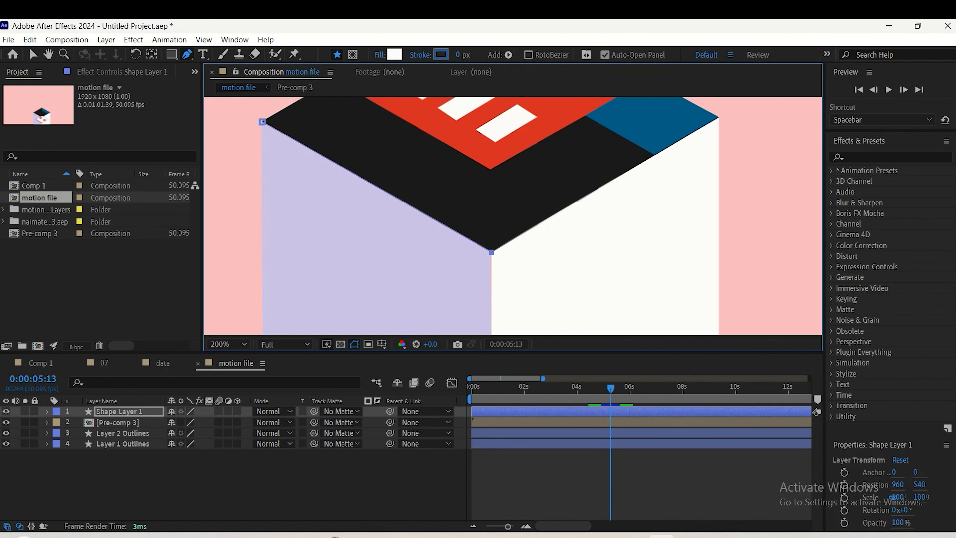
click(718, 115)
key(ctrl+z)
click(719, 117)
scroll(513, 216, down, 4)
scroll(524, 200, up, 1)
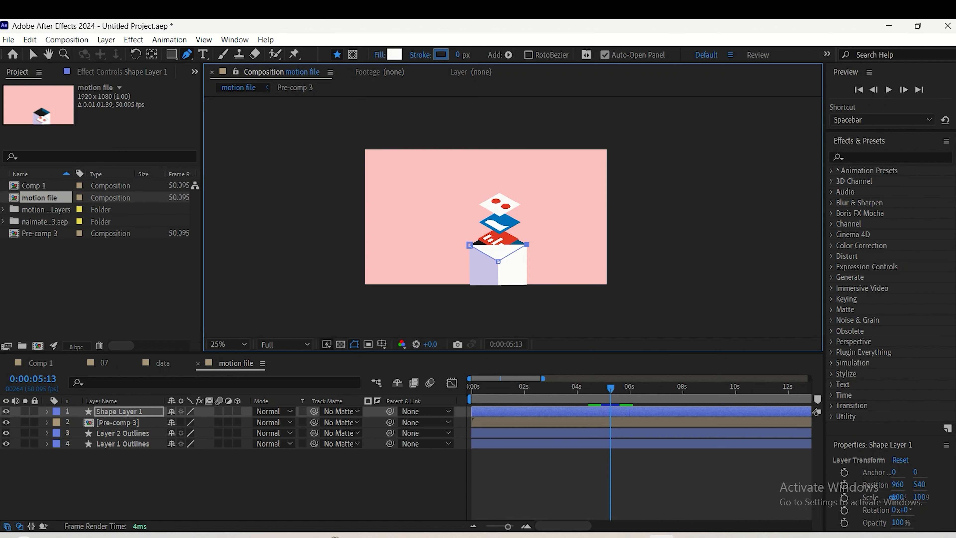
click(540, 145)
click(430, 141)
key(ctrl+z)
click(440, 150)
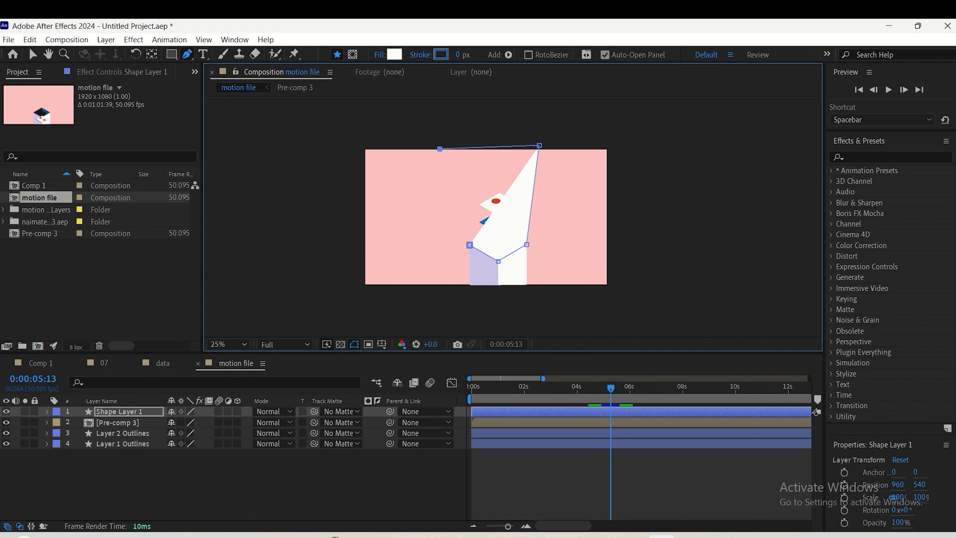
click(470, 245)
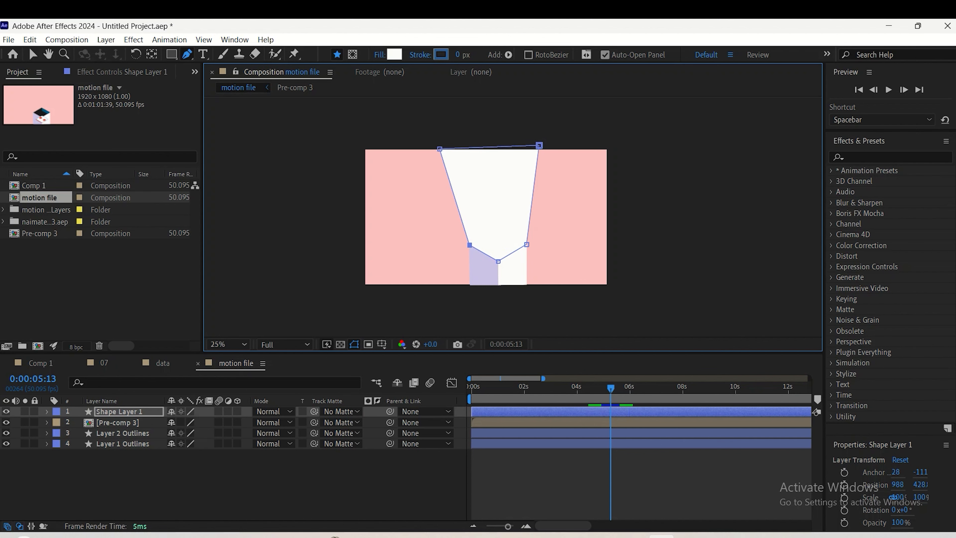
Set Shape Layer 1 as the track matte of Pre-comp 3 and preview the surfaces rising out of the block from the start
click(118, 423)
click(342, 423)
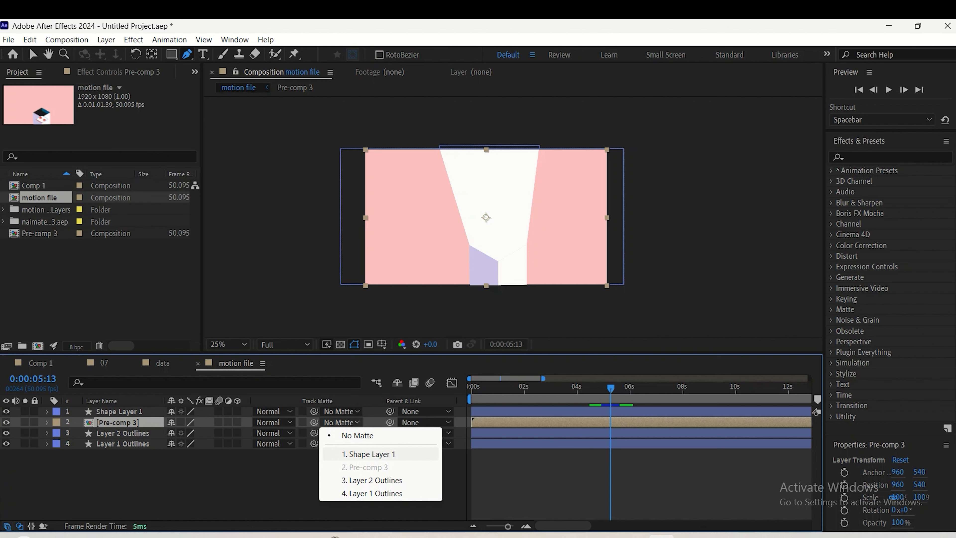
click(369, 454)
drag(611, 388, 469, 388)
key(space)
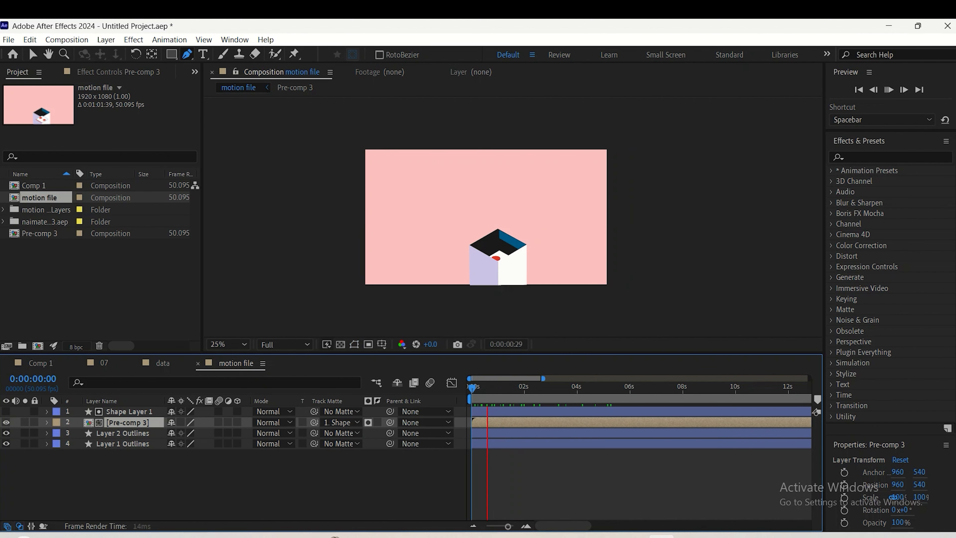
key(period)
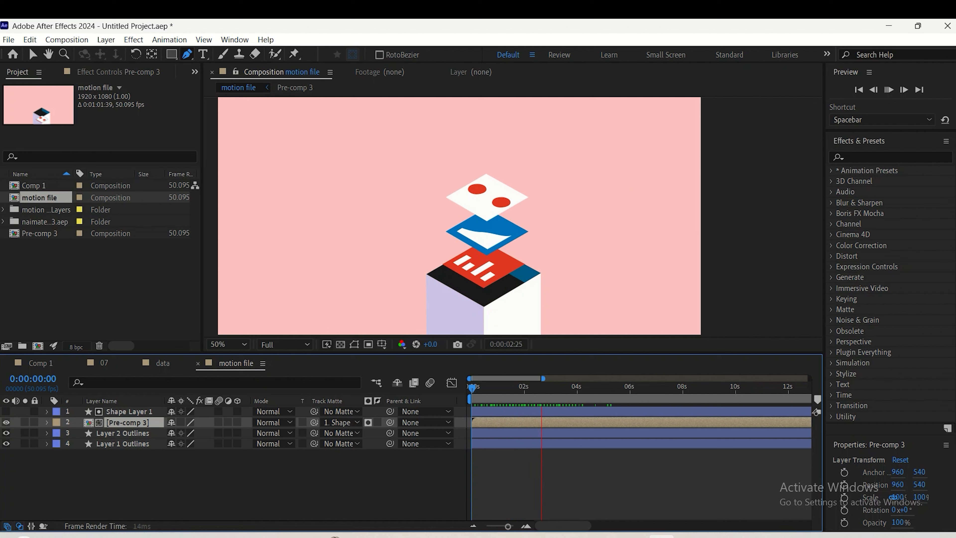
key(space)
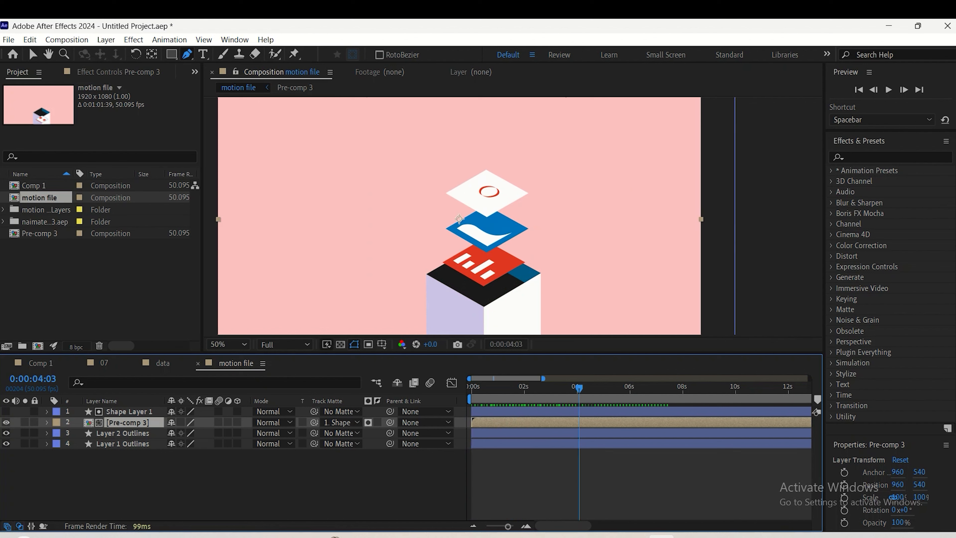
drag(580, 388, 484, 388)
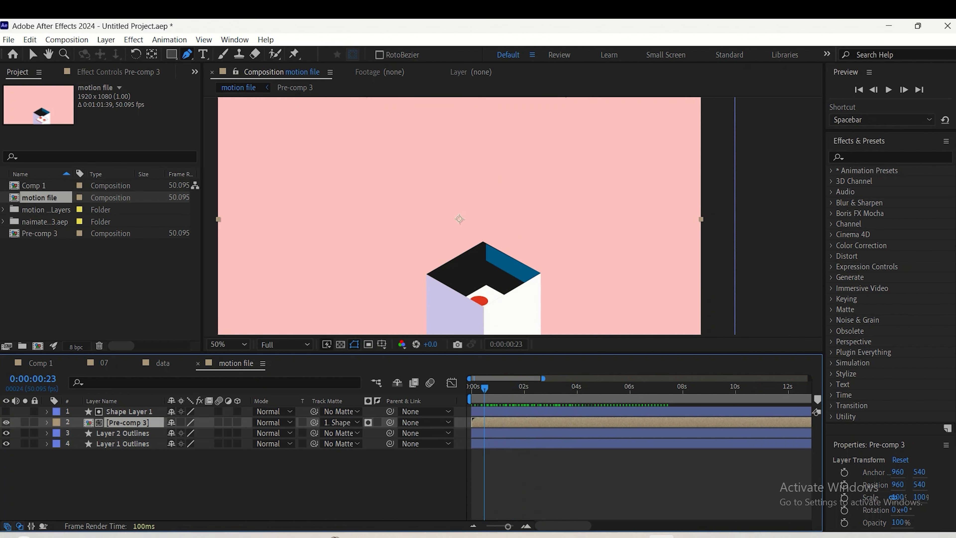
Expand the contents of Layer 2 Outlines and check which group holds the block's blue inner wall
click(123, 433)
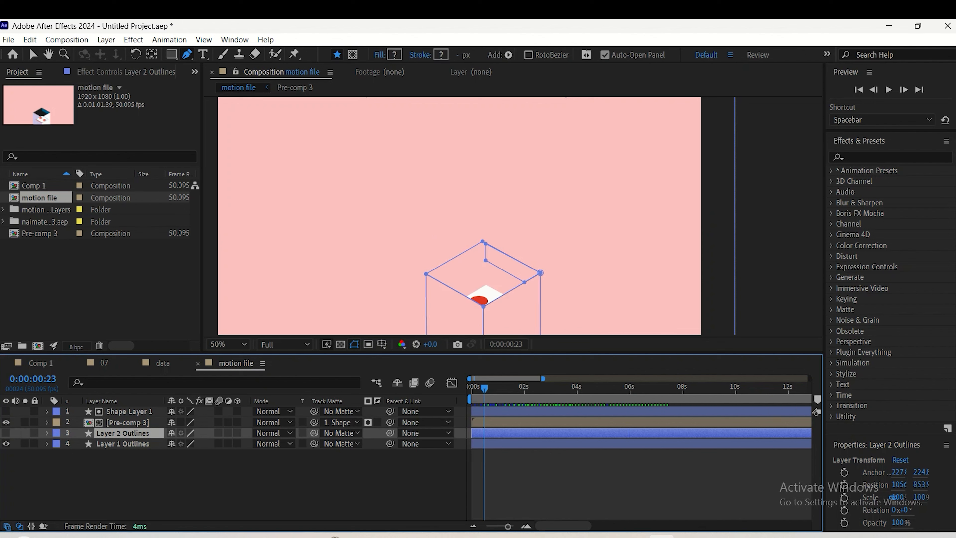
click(48, 433)
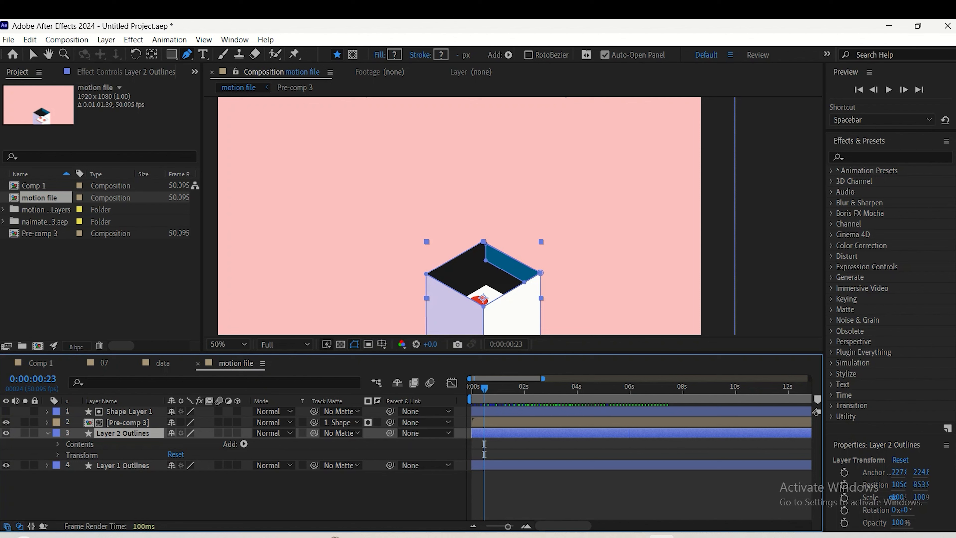
click(80, 444)
click(59, 445)
click(89, 455)
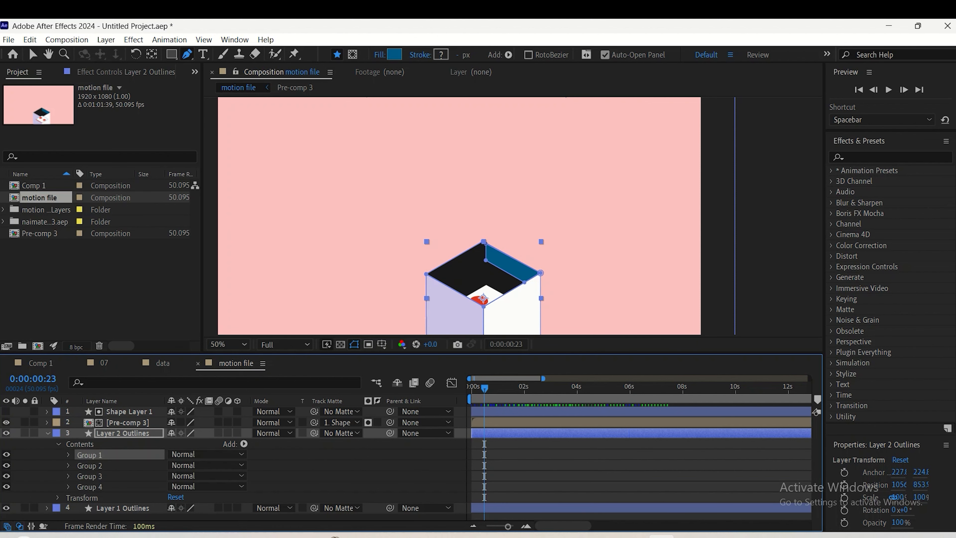
click(90, 476)
click(90, 465)
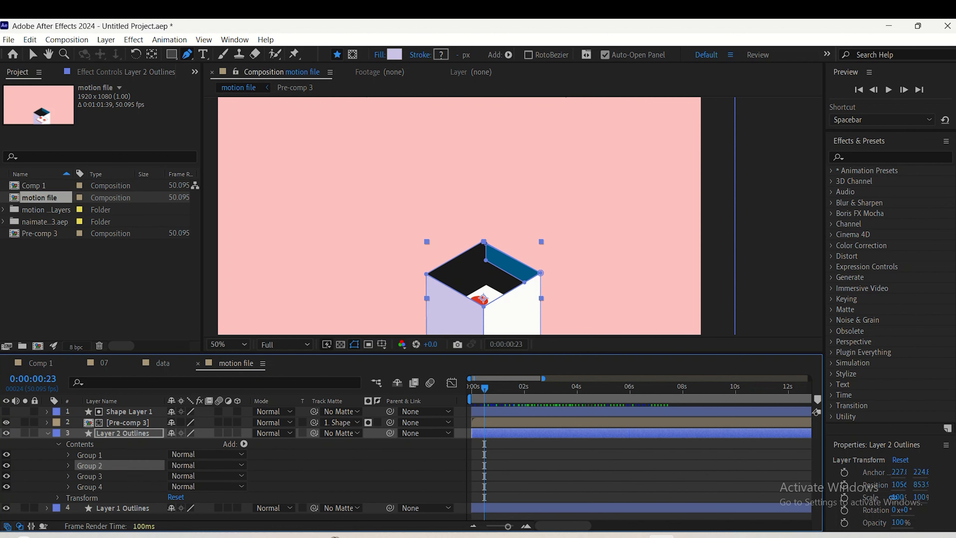
key(ctrl+shift+a)
click(90, 455)
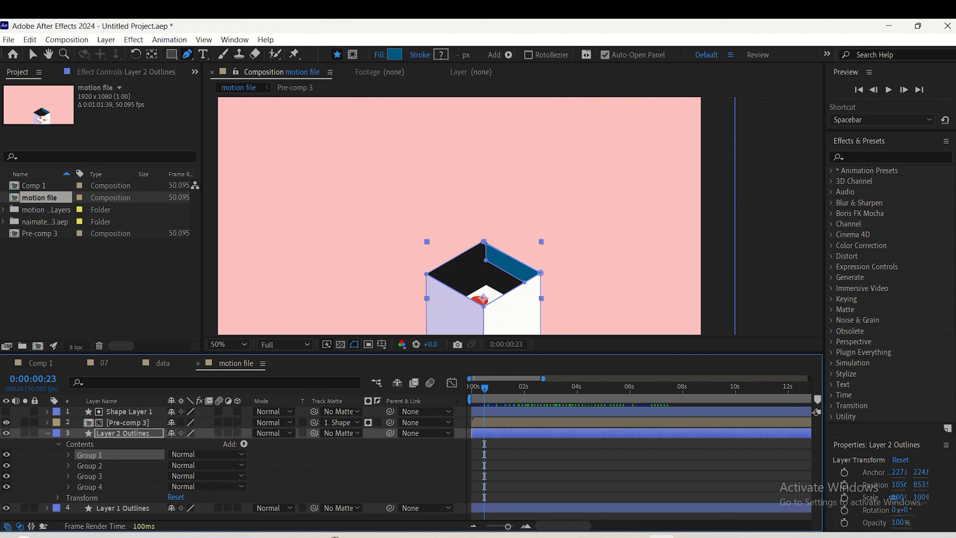
click(89, 466)
click(90, 477)
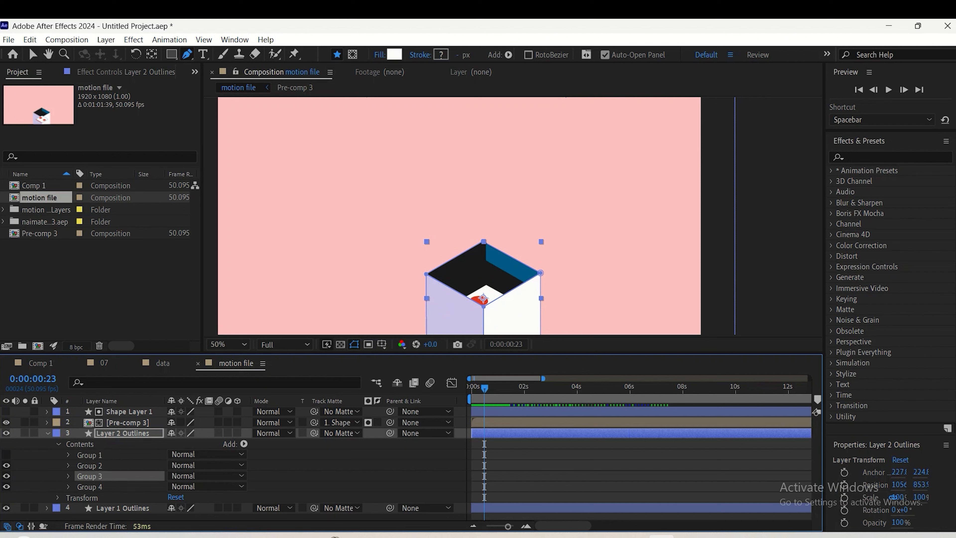
click(90, 455)
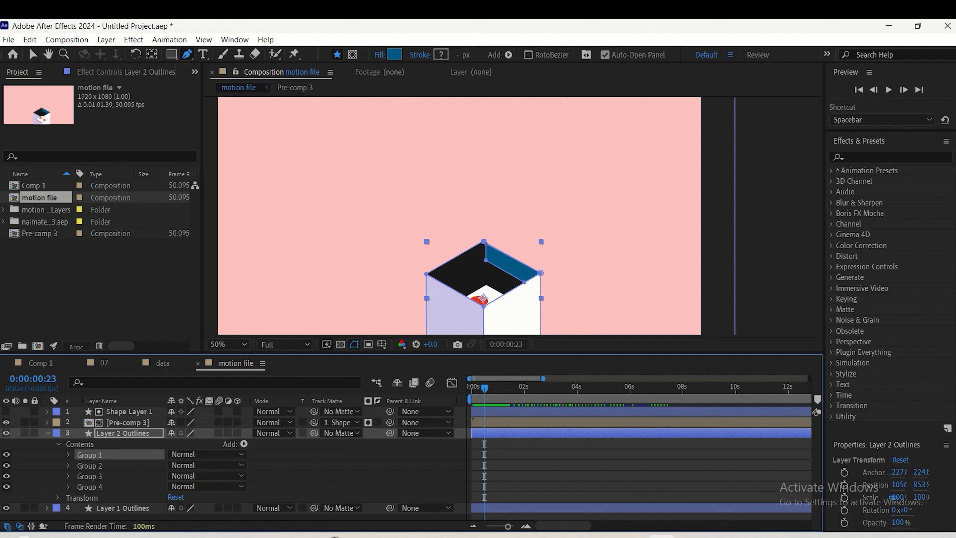
Add a Path keyframe to Path 1 of Group 1 in Layer 2 Outlines and place it at about one second
click(68, 455)
click(97, 466)
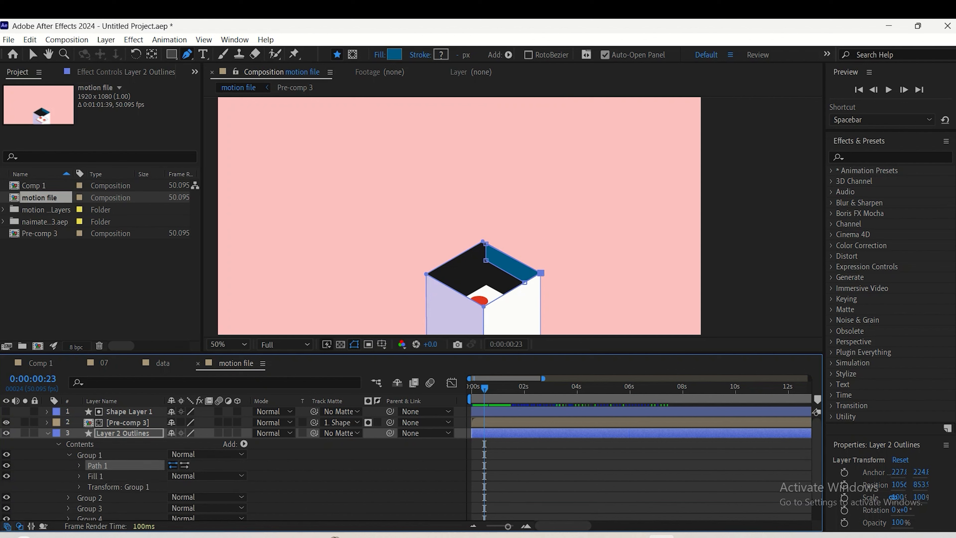
click(79, 466)
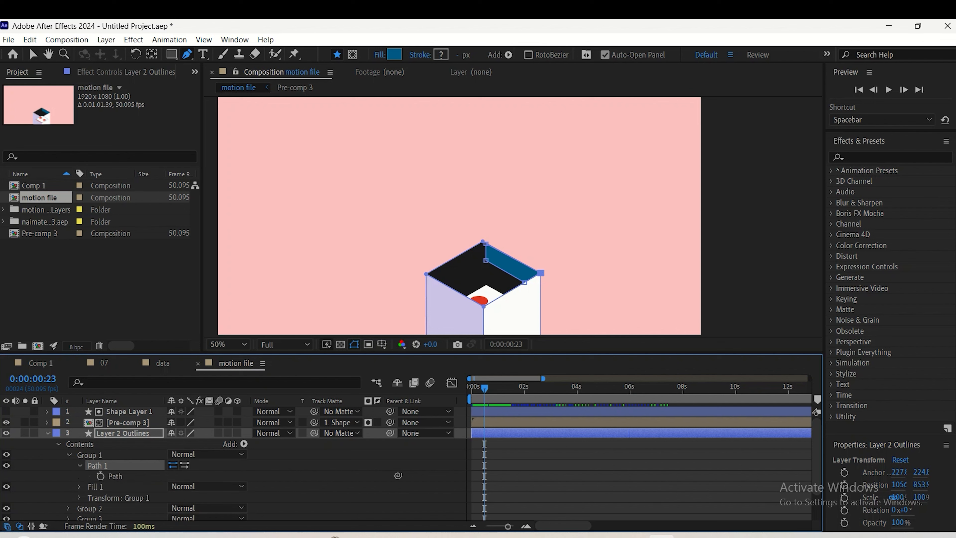
click(116, 476)
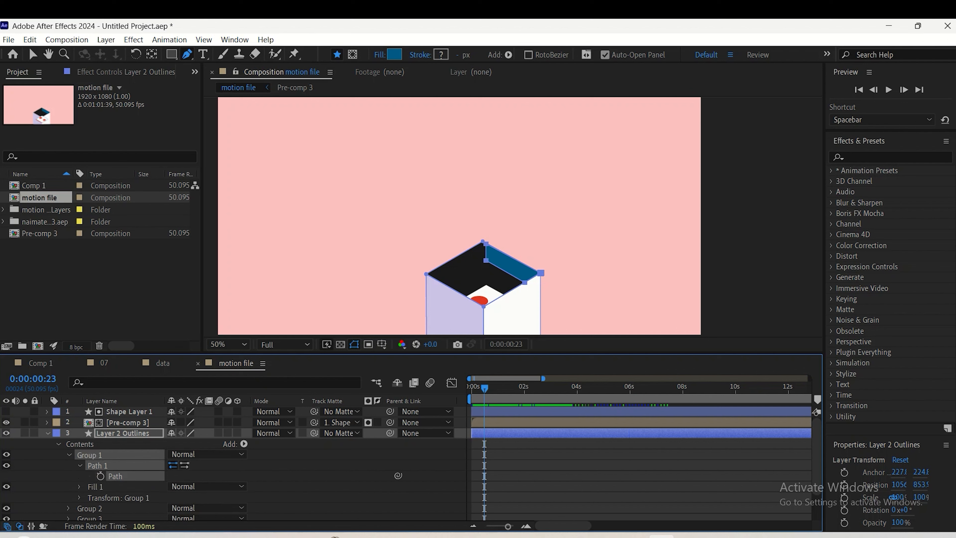
click(100, 477)
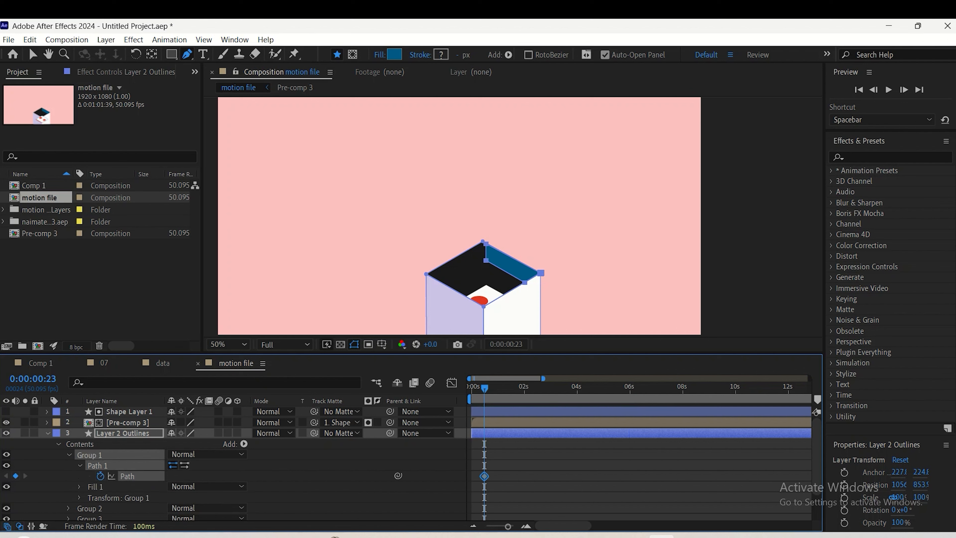
drag(485, 388, 500, 388)
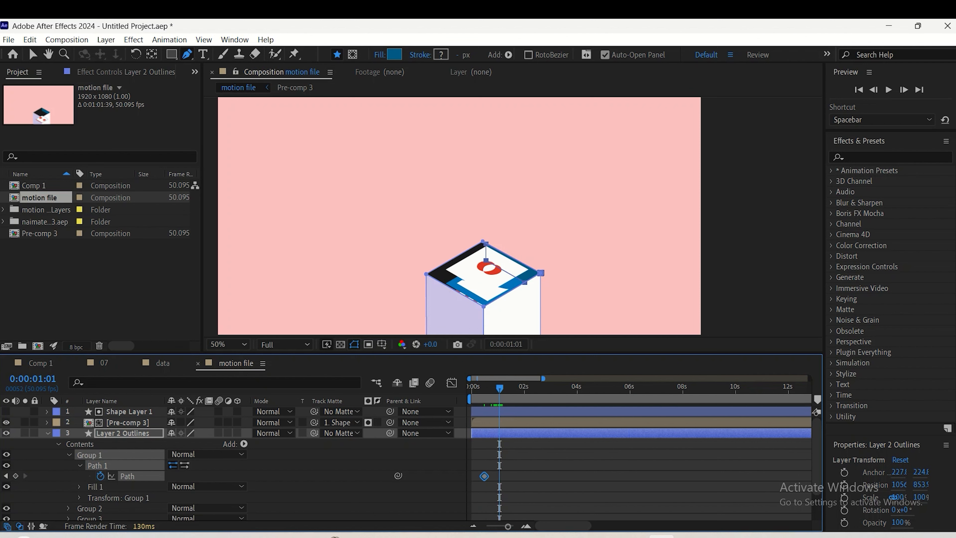
drag(484, 476, 500, 476)
Return to the first frame of the motion file composition and examine the start of the reference animation in the data composition
drag(500, 388, 472, 388)
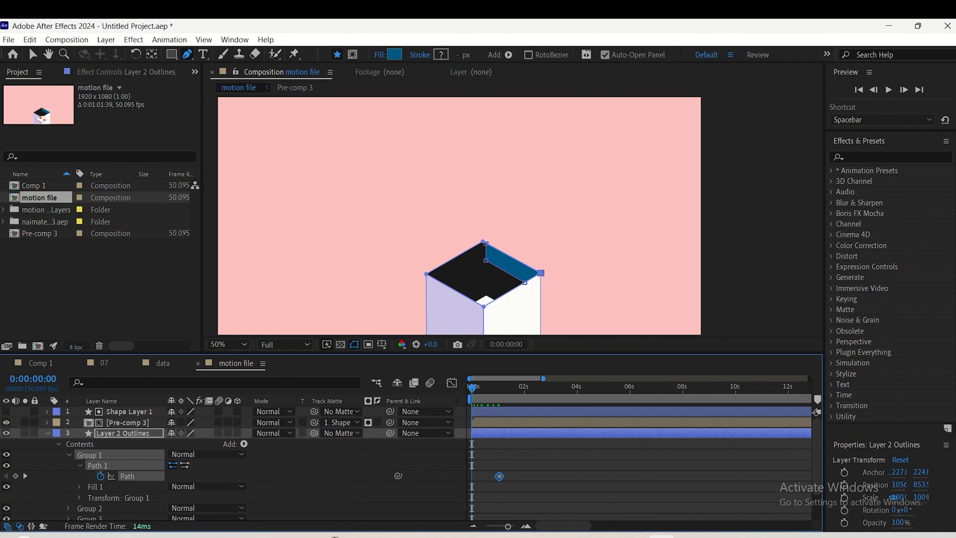
key(z)
click(487, 290)
key(g)
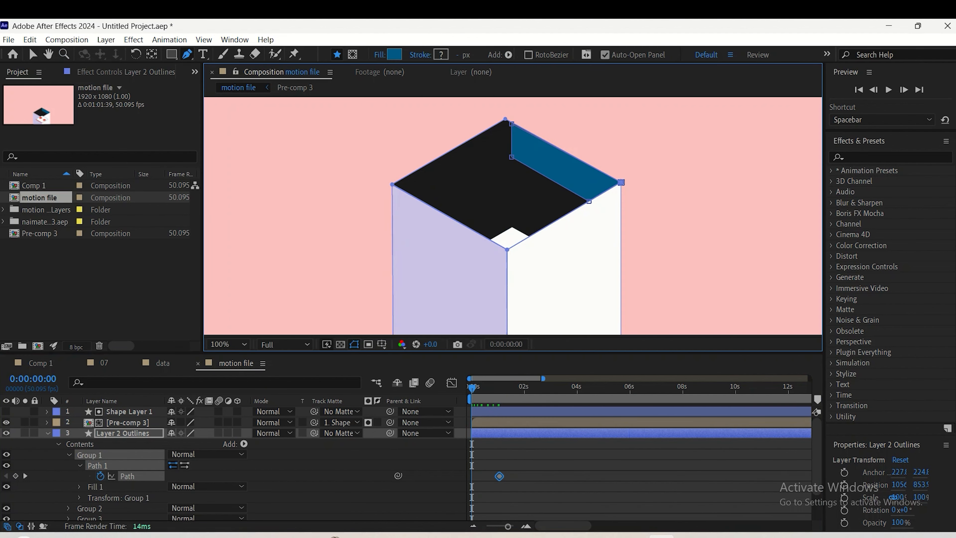
click(163, 364)
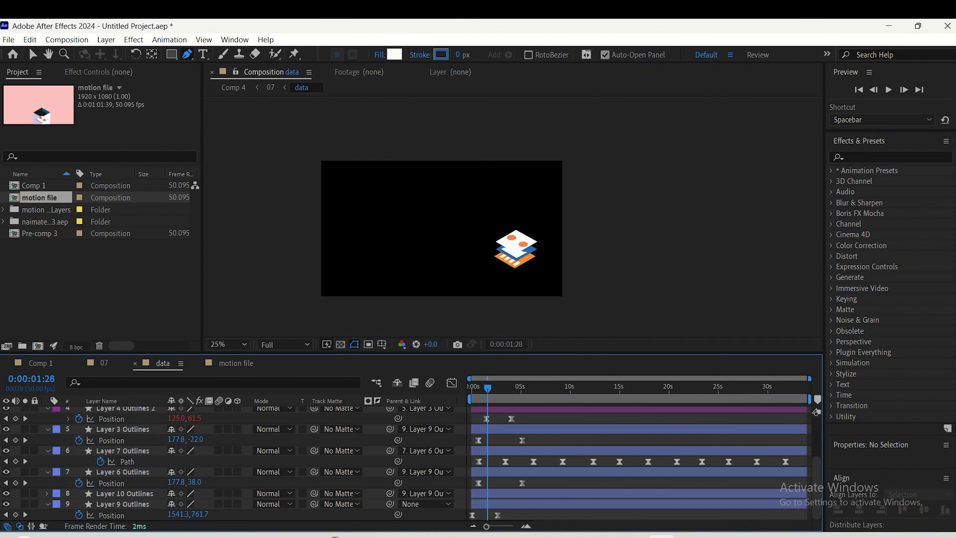
mouse_move(487, 388)
mouse_down()
mouse_move(536, 388)
mouse_move(472, 388)
mouse_up()
click(104, 363)
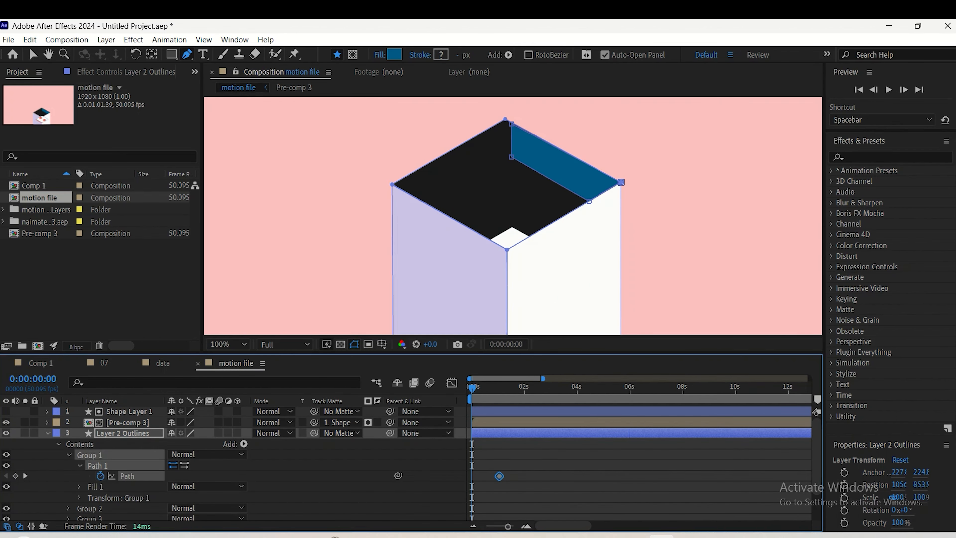
At the first frame, reshape the blue inner wall by moving its upper vertex to the block's back corner and both lower vertices to the front corner
drag(511, 157, 508, 238)
drag(512, 123, 506, 120)
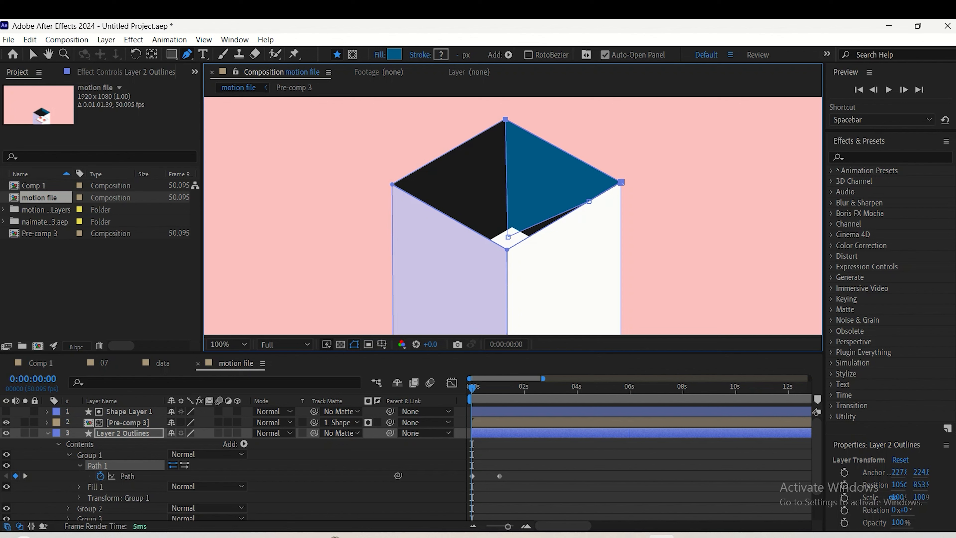
drag(508, 237, 507, 243)
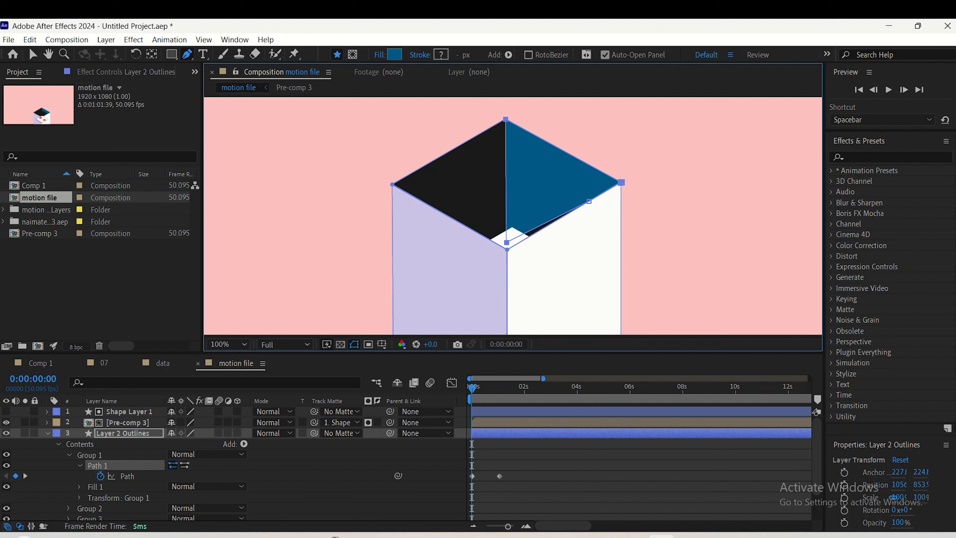
drag(589, 201, 531, 241)
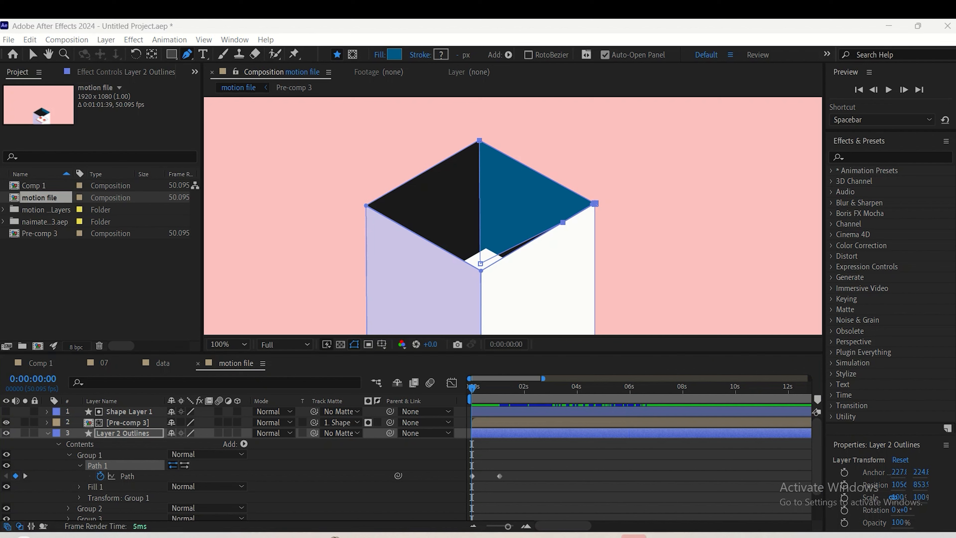
drag(481, 264, 482, 270)
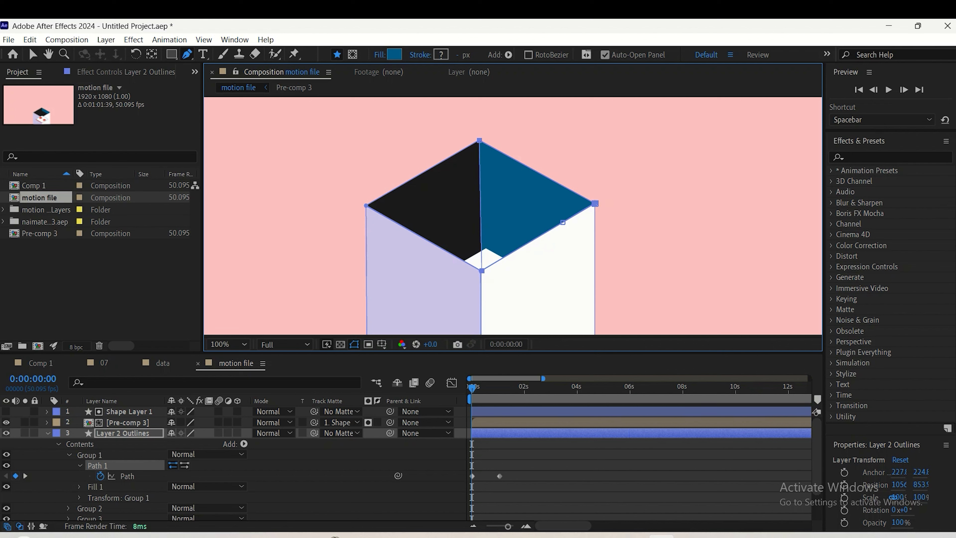
drag(563, 223, 482, 270)
Preview the blue inner wall's path animation from the start several times and stop at 0:00:01:00
key(space)
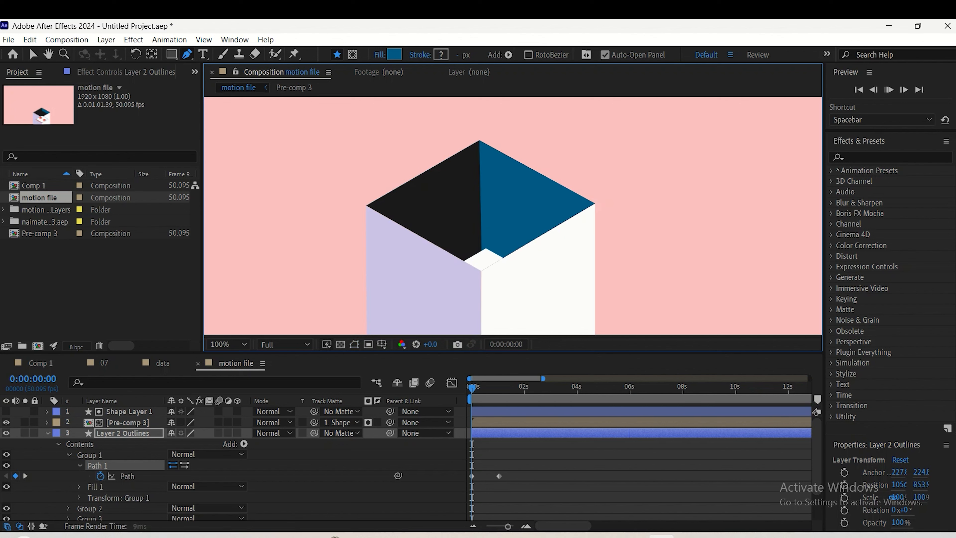
key(space)
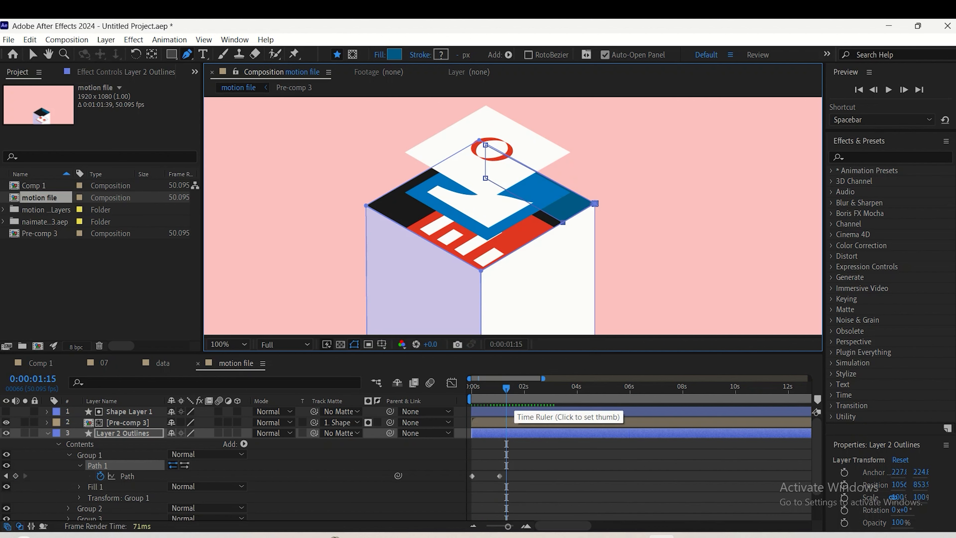
key(Home)
key(space)
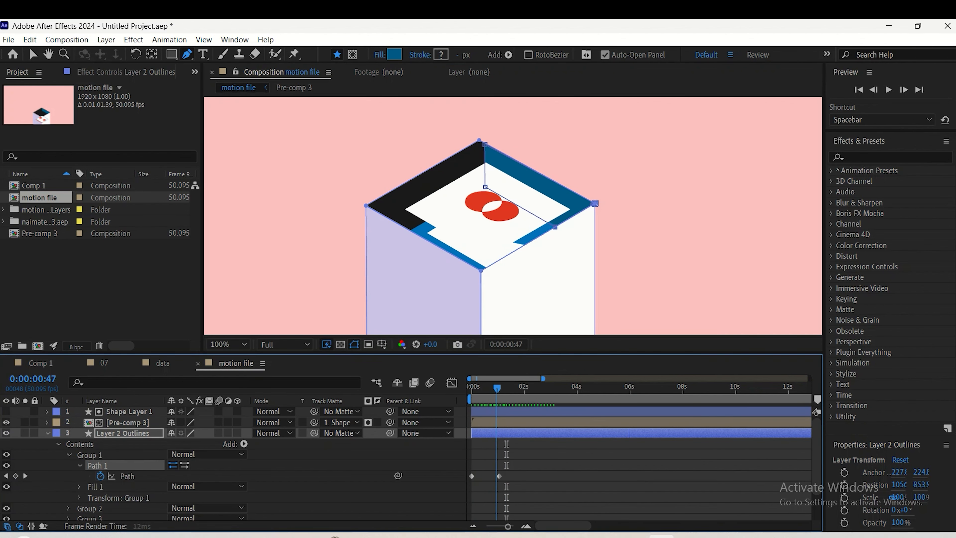
key(space)
key(space)
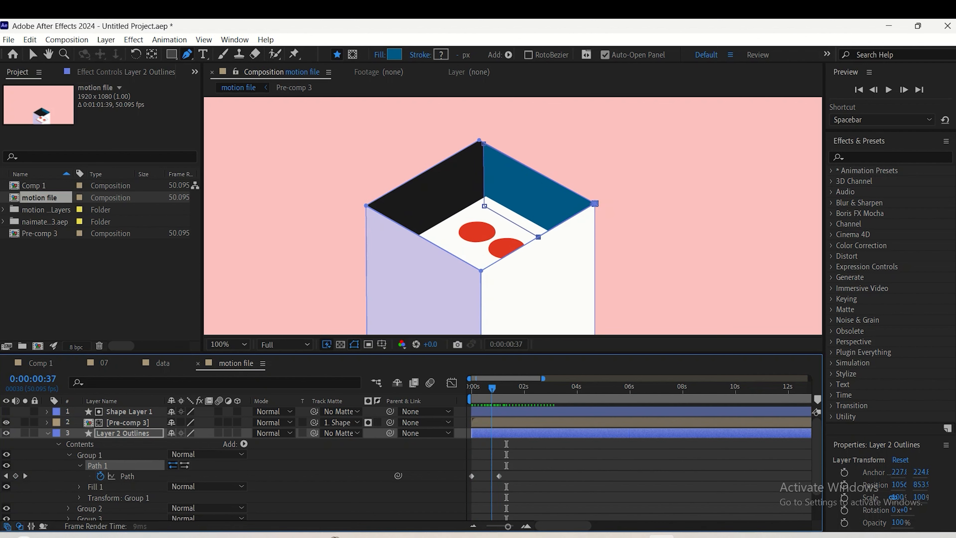
key(space)
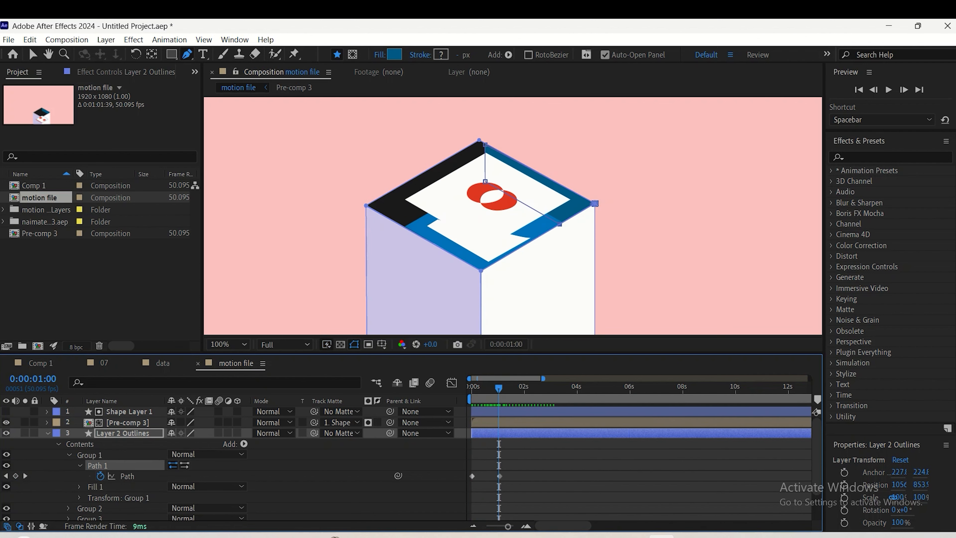
Try moving the blue wall's upper vertex onto the block's back corner at the one-second keyframe, and undo the move
click(499, 477)
drag(485, 145, 481, 140)
key(ctrl+z)
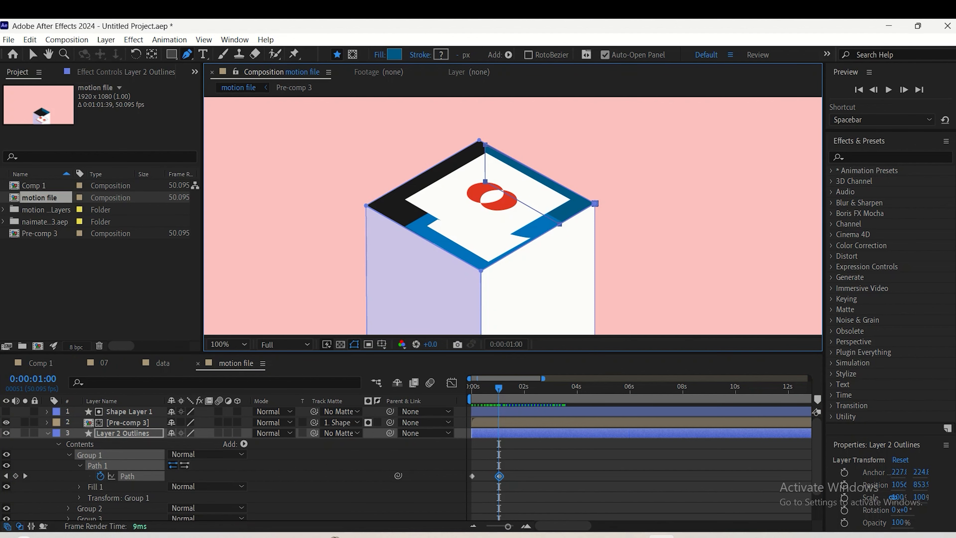
Try moving the blue wall's upper vertex toward the block's back corner with the Selection tool, and undo the move
key(z)
click(494, 148)
key(g)
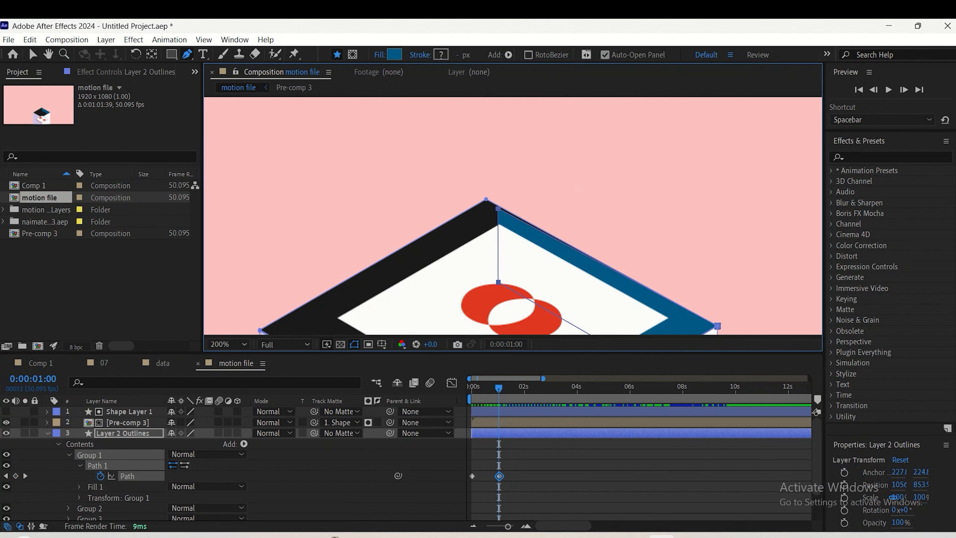
key(v)
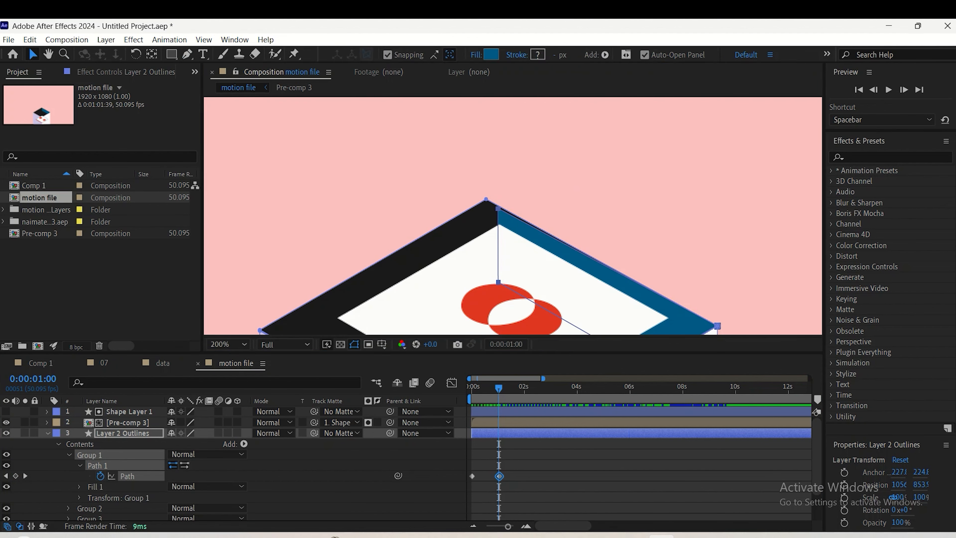
key(ctrl+t)
click(123, 433)
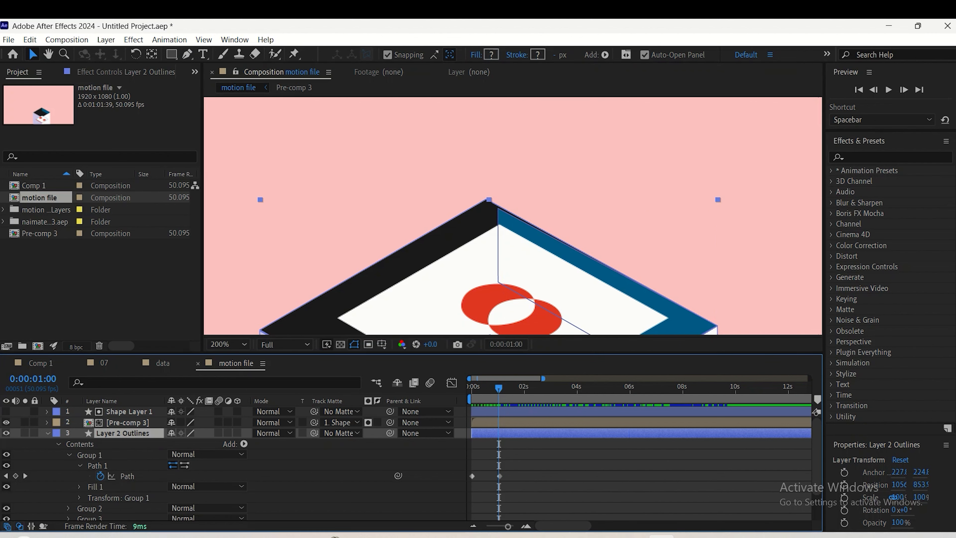
click(128, 476)
click(498, 208)
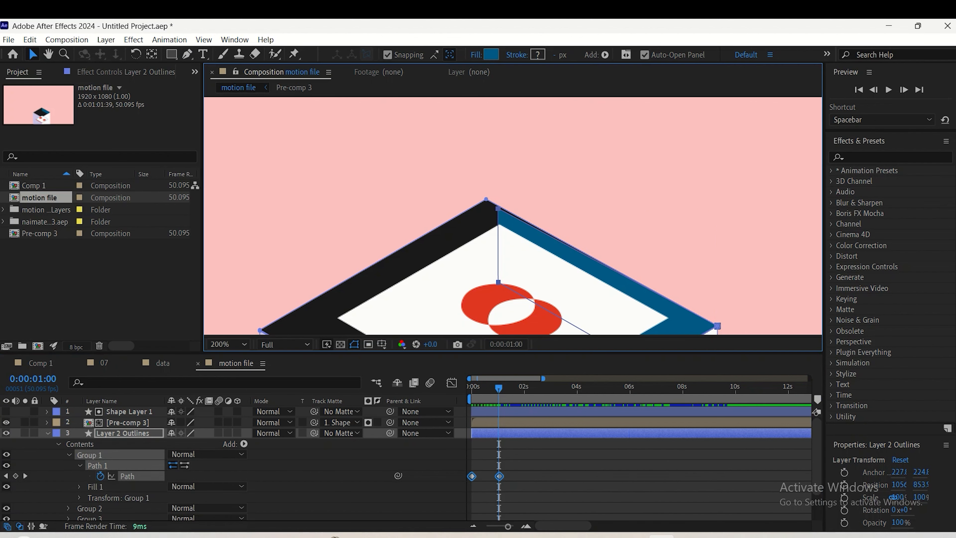
drag(498, 208, 494, 204)
key(ctrl+z)
key(g)
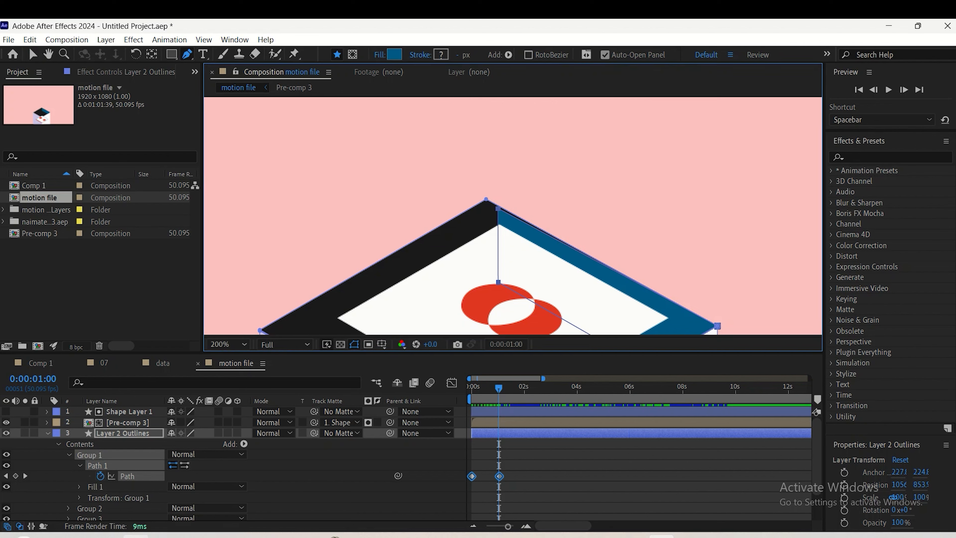
click(320, 490)
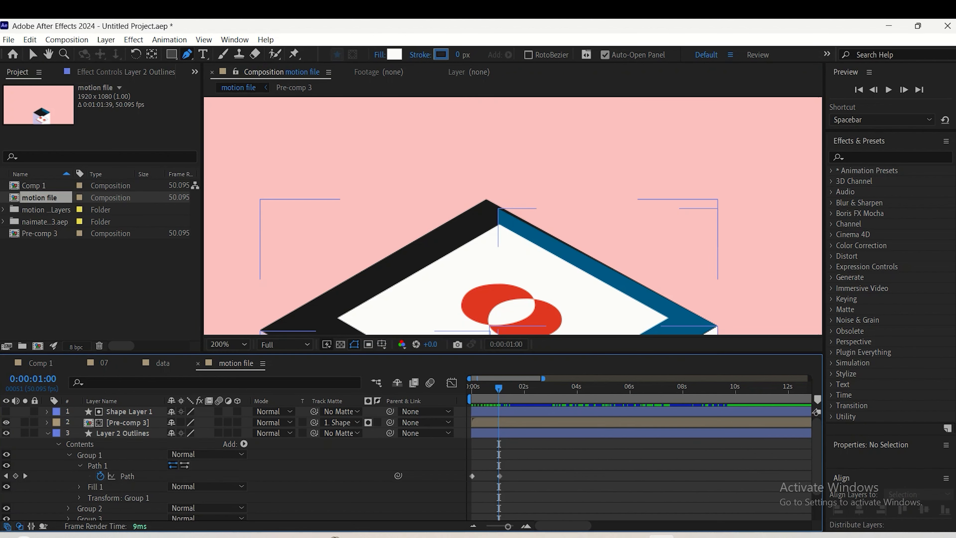
click(510, 219)
key(ctrl+z)
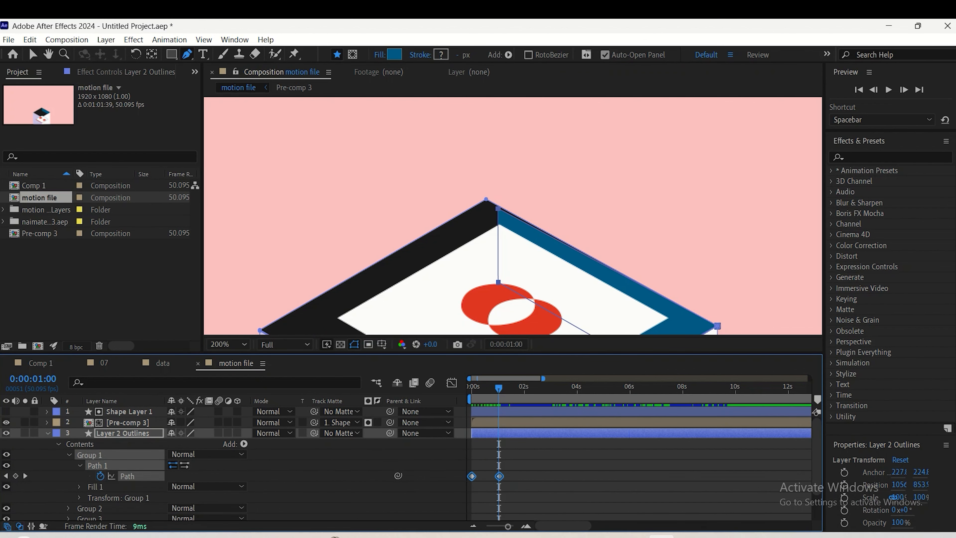
Use the Pen tool to move the blue wall's upper vertex onto the block's back corner at 0:00:01:00
click(486, 199)
click(499, 209)
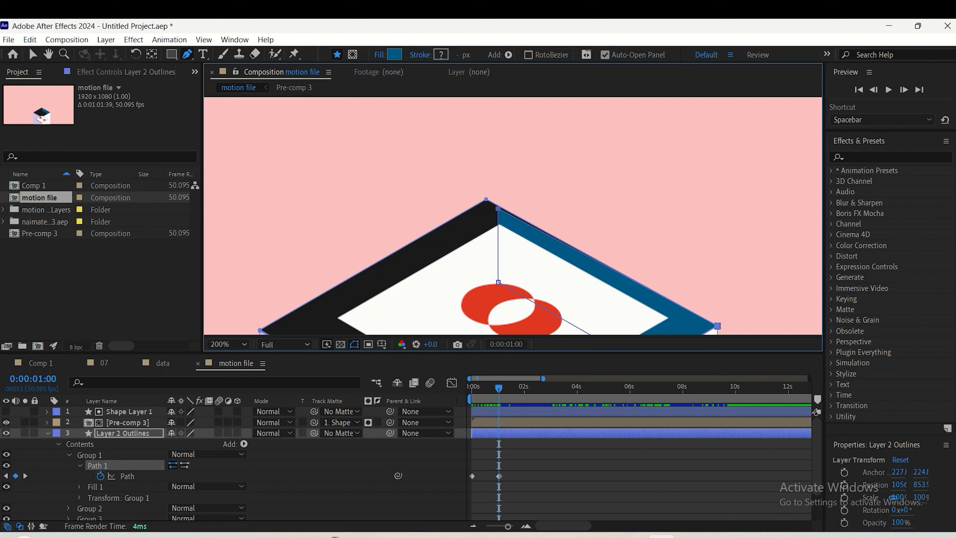
drag(498, 208, 486, 199)
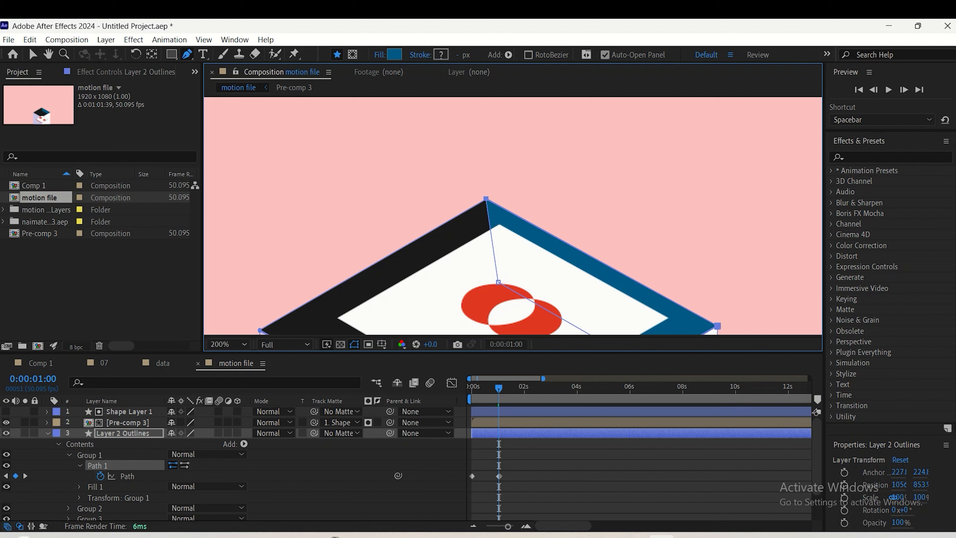
Delete the newly added path keyframe and shift the remaining second keyframe back to about one second
click(499, 476)
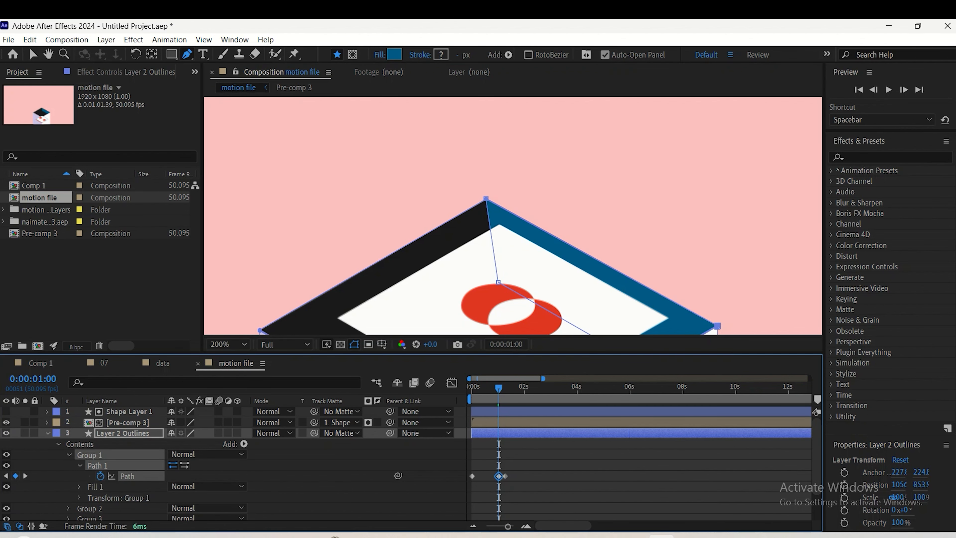
key(Delete)
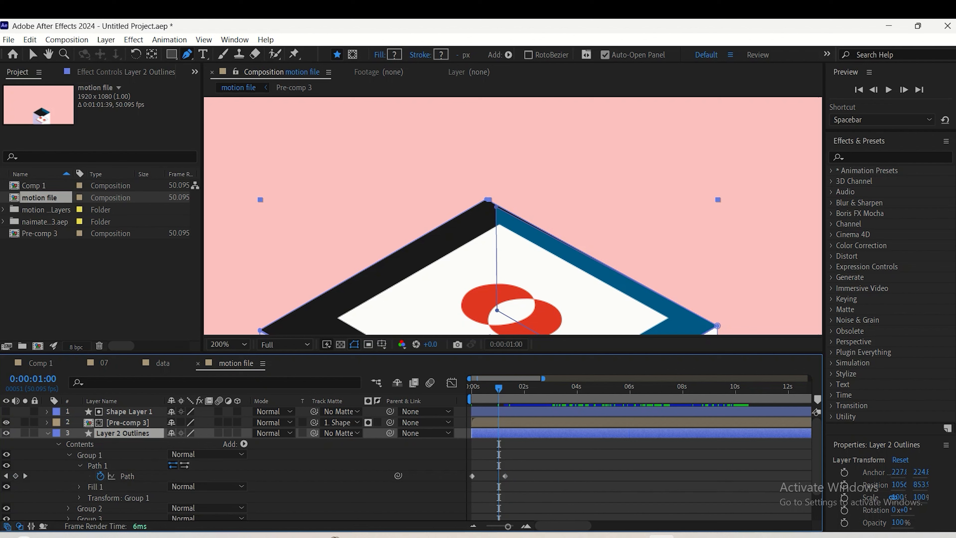
drag(505, 475, 499, 476)
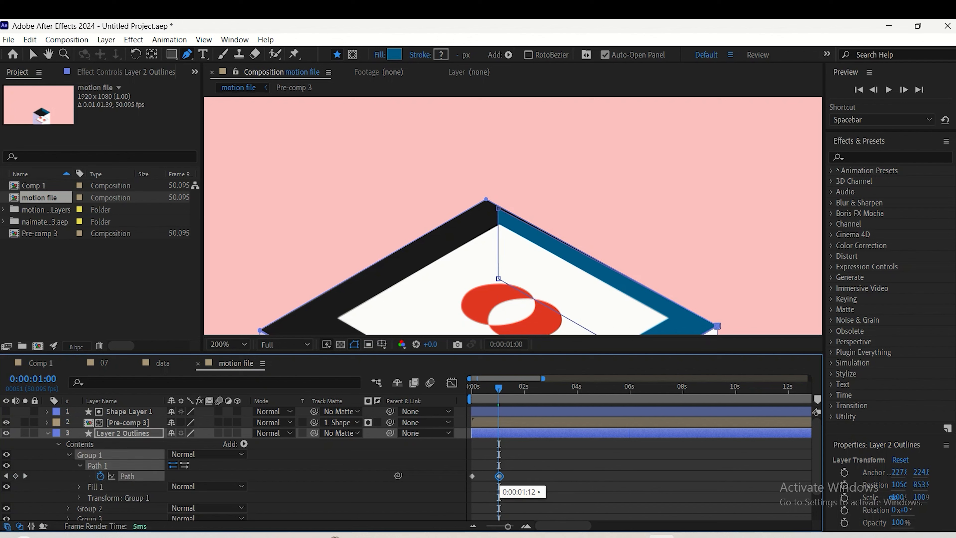
At 0:00:01:00, snap the blue wall's upper vertex to the block's back corner again and preview the animation from the start
drag(498, 208, 486, 200)
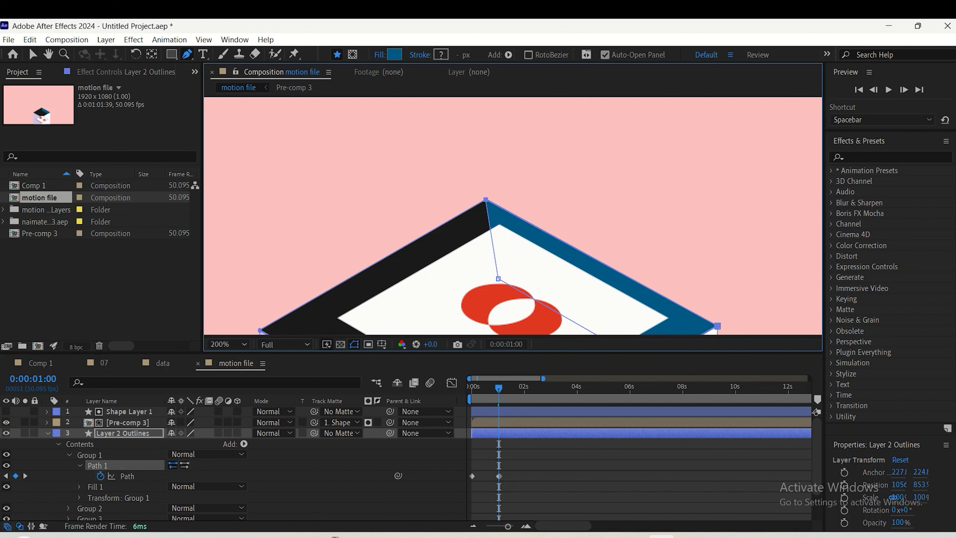
key(ctrl+z)
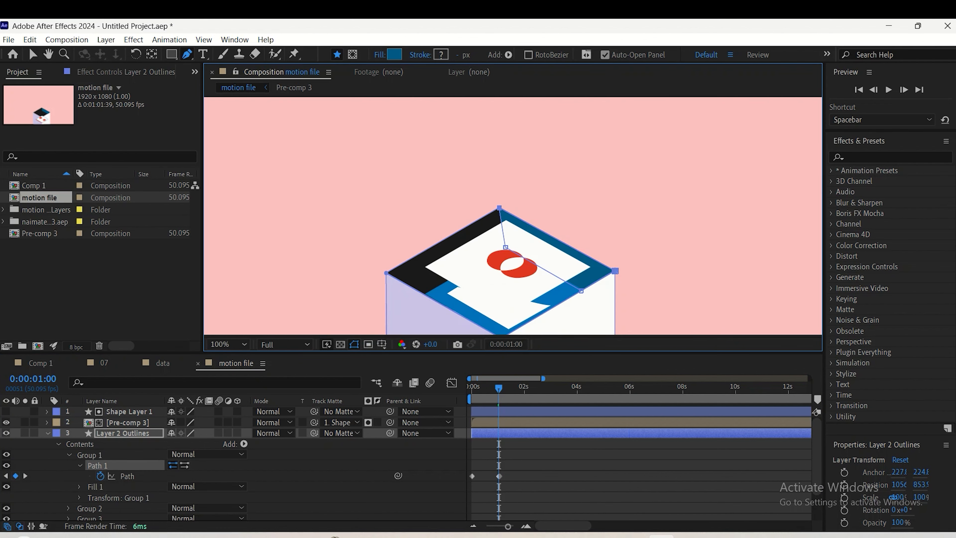
key(Home)
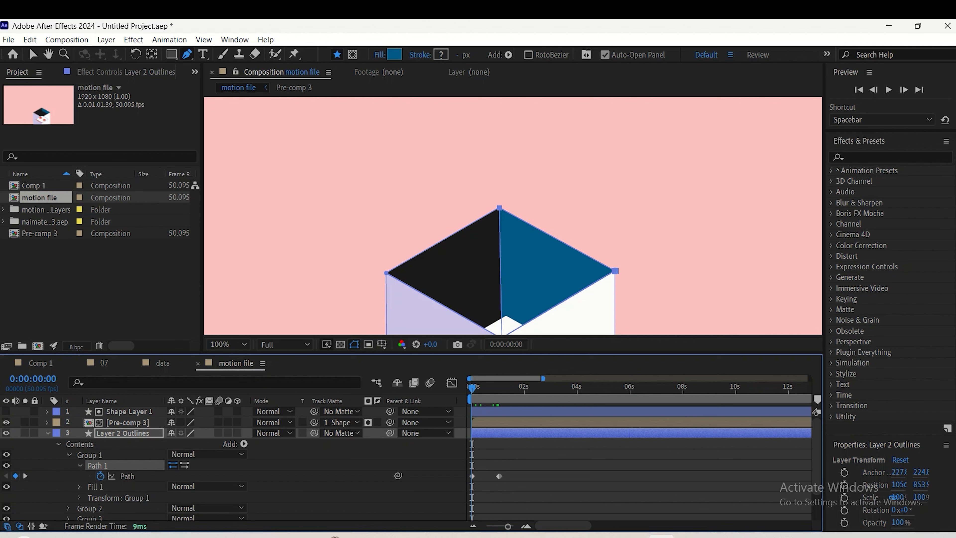
key(space)
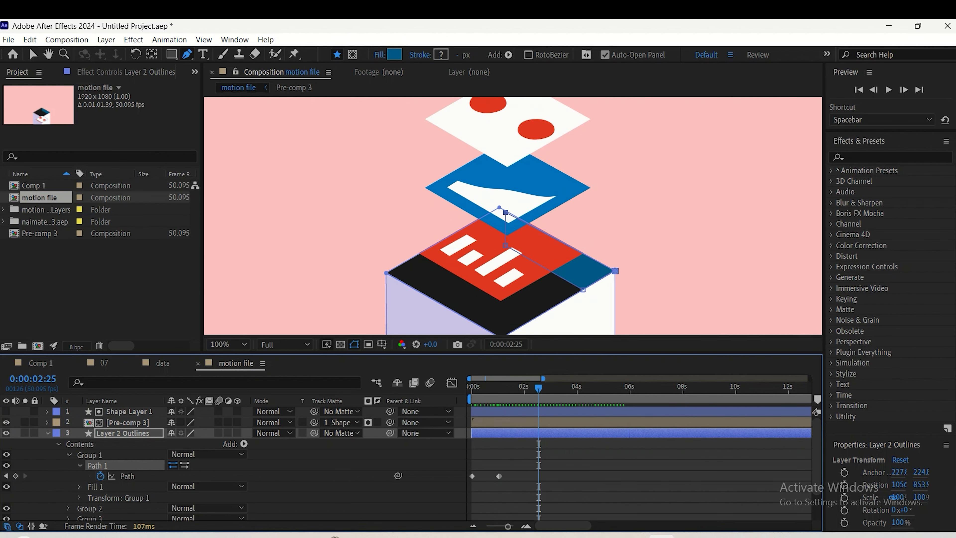
key(space)
Step through the frames around the second path keyframe to examine the wall's shape, stopping at 0:00:01:00
key(Page_Down)
key(Page_Down)
key(Page_Down)
key(Page_Down)
key(Page_Down)
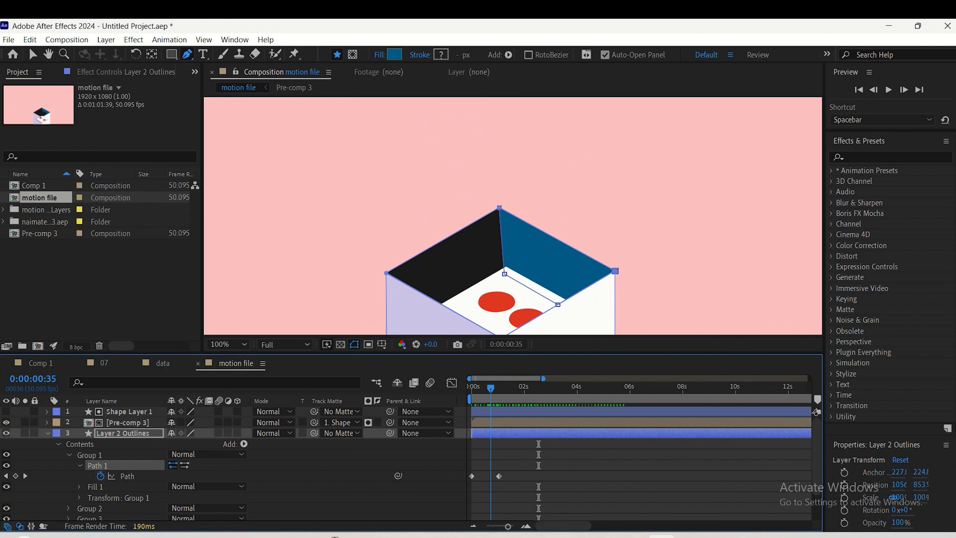
key(Page_Down)
key(Page_Down)
key(Page_Down)
key(Page_Down)
key(Page_Down)
key(Page_Down)
key(Page_Down)
key(Page_Down)
key(Page_Down)
key(Page_Down)
key(Page_Down)
key(Page_Down)
key(Page_Down)
key(Page_Down)
key(Page_Down)
key(Page_Down)
key(Page_Down)
key(Page_Down)
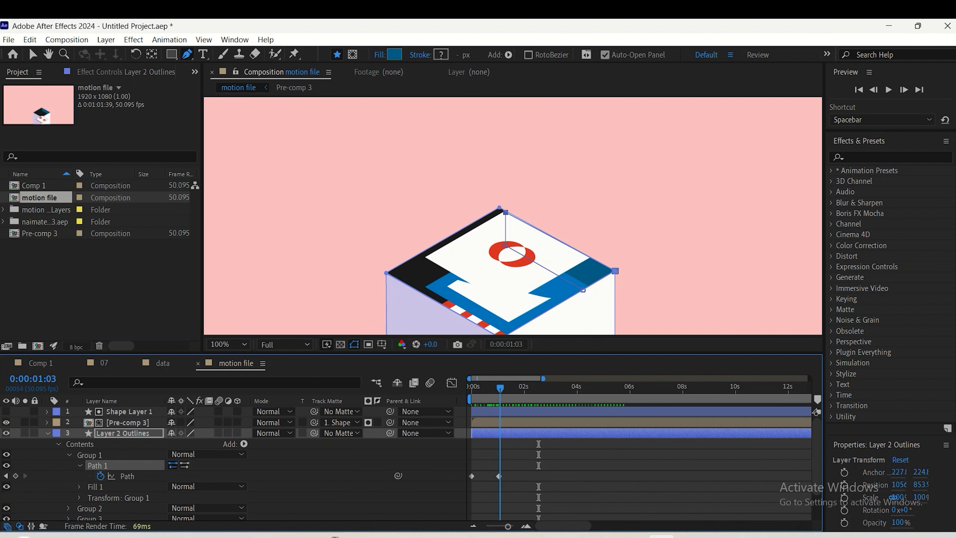
key(Page_Up)
key(Page_Up)
key(Page_Up)
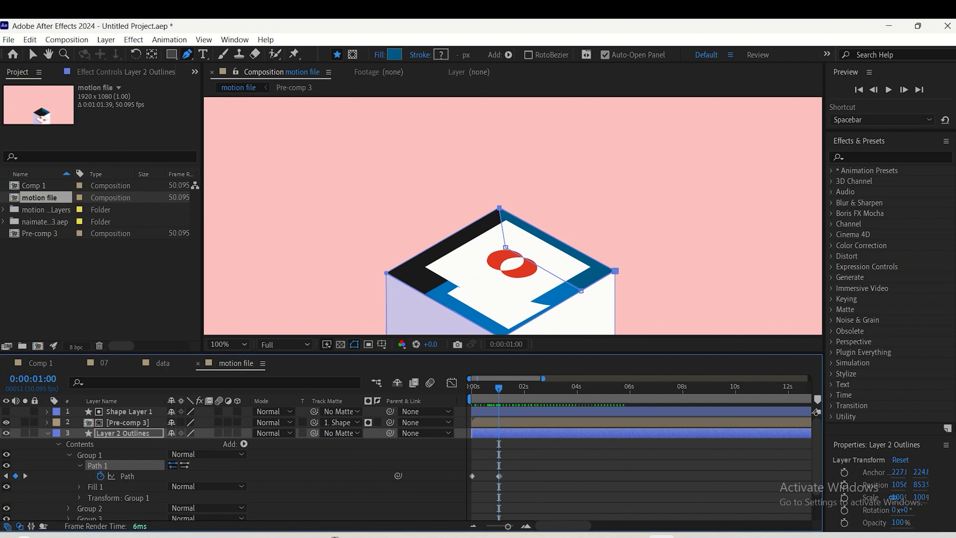
Try adjusting the blue wall's outer corner vertex at the one-second keyframe, and undo the change
click(498, 476)
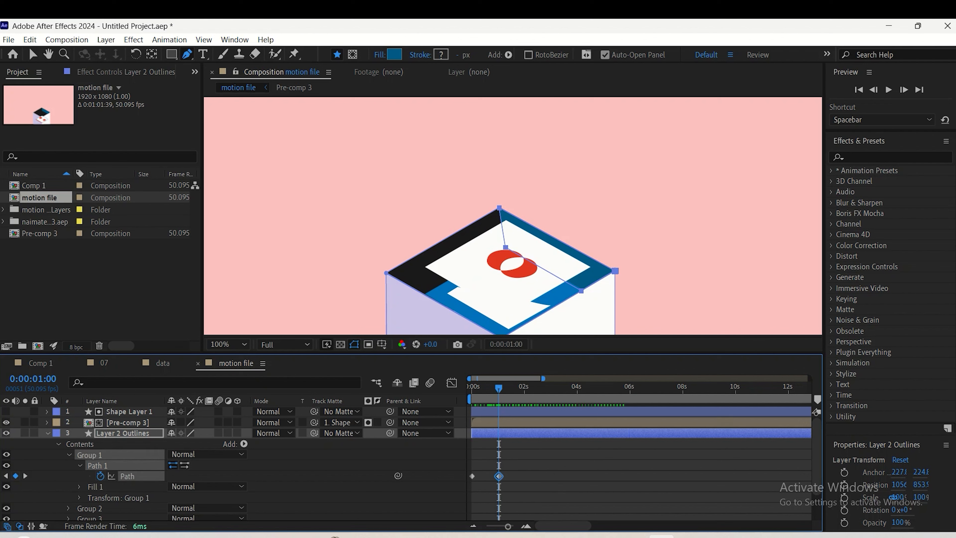
drag(615, 271, 610, 266)
key(ctrl+z)
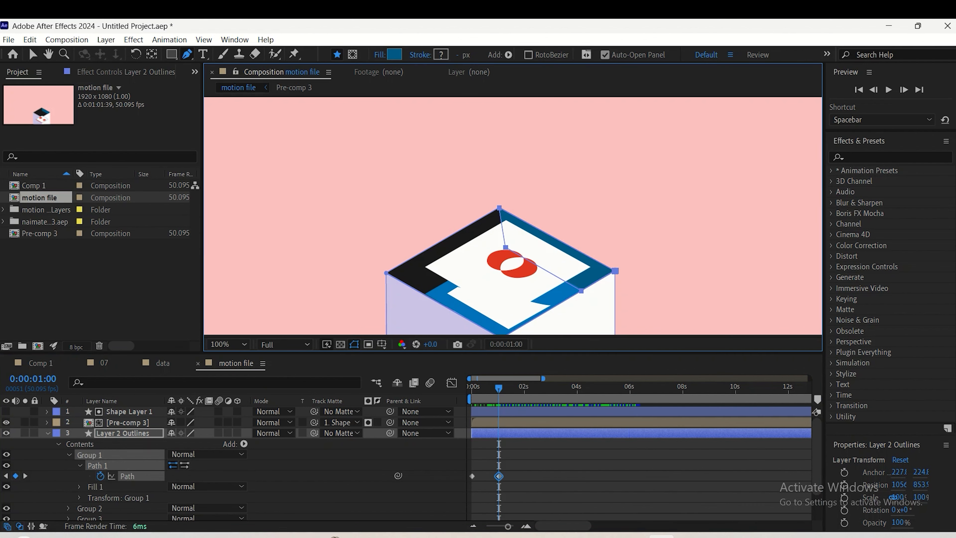
key(F2)
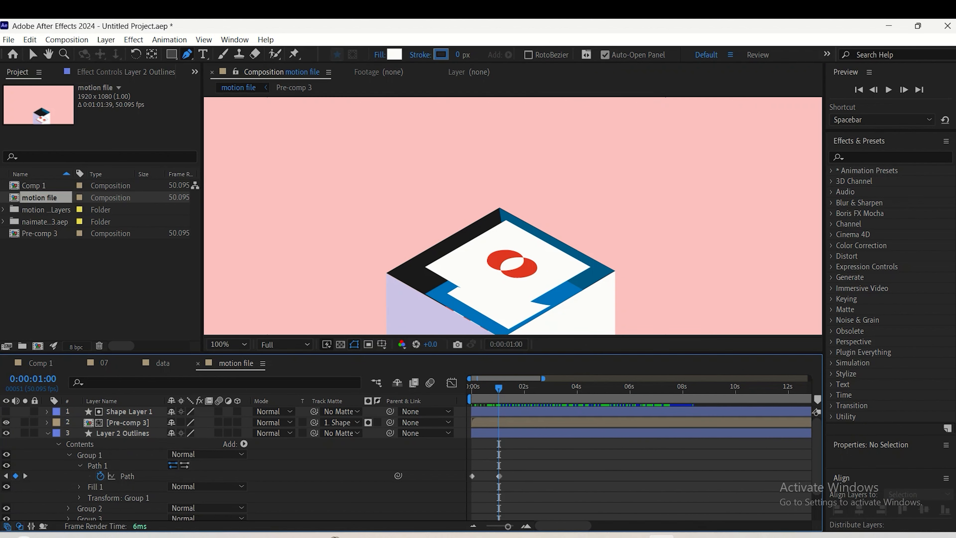
At 0:00:01:00, move the blue wall's lower inner vertex slightly so it sits directly below the block's back corner
click(127, 475)
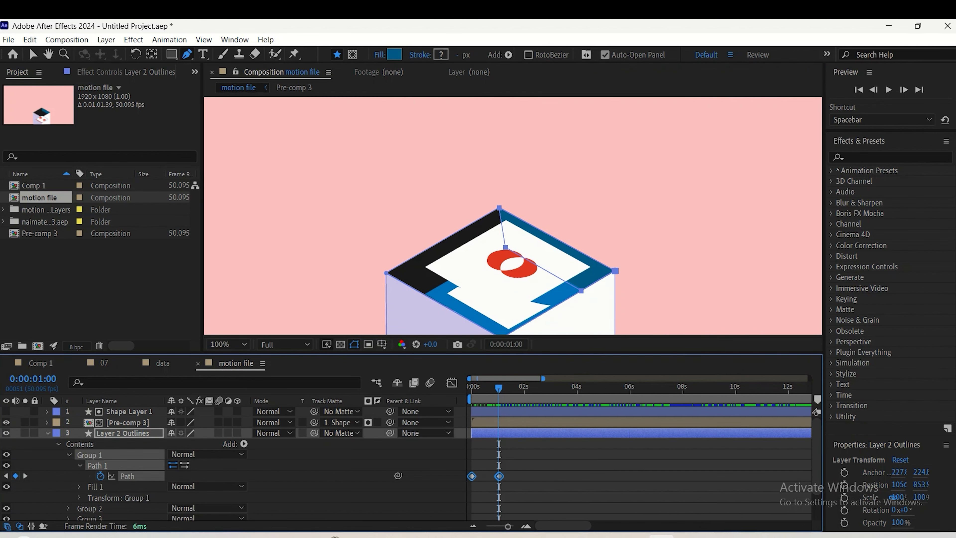
click(386, 273)
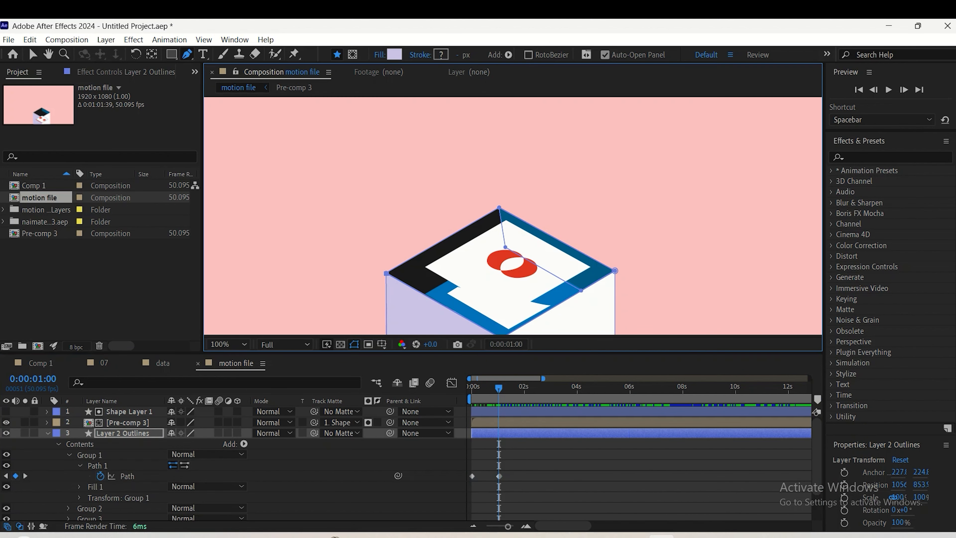
drag(506, 247, 500, 247)
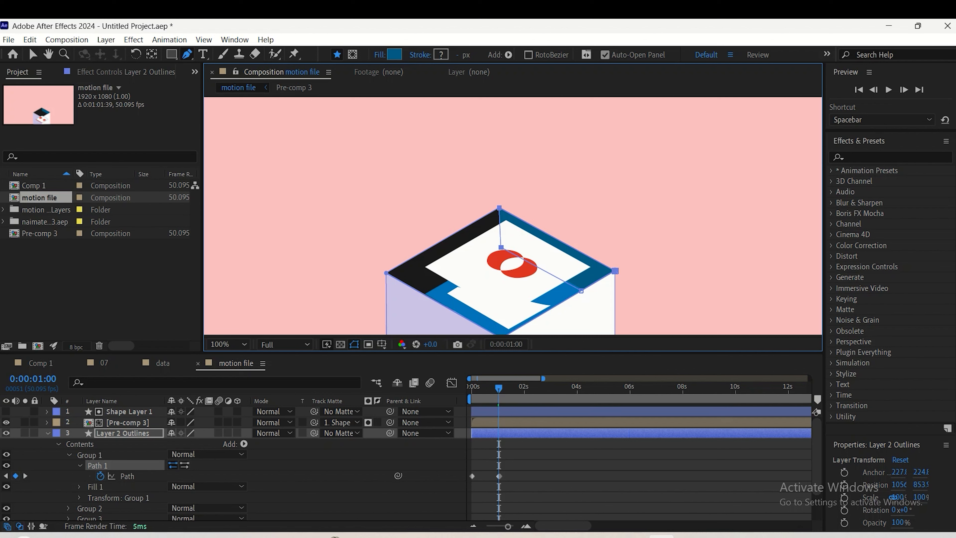
Replace the duplicate path keyframe near one second with the edited keyframe, and preview the animation from the start
drag(499, 476, 510, 476)
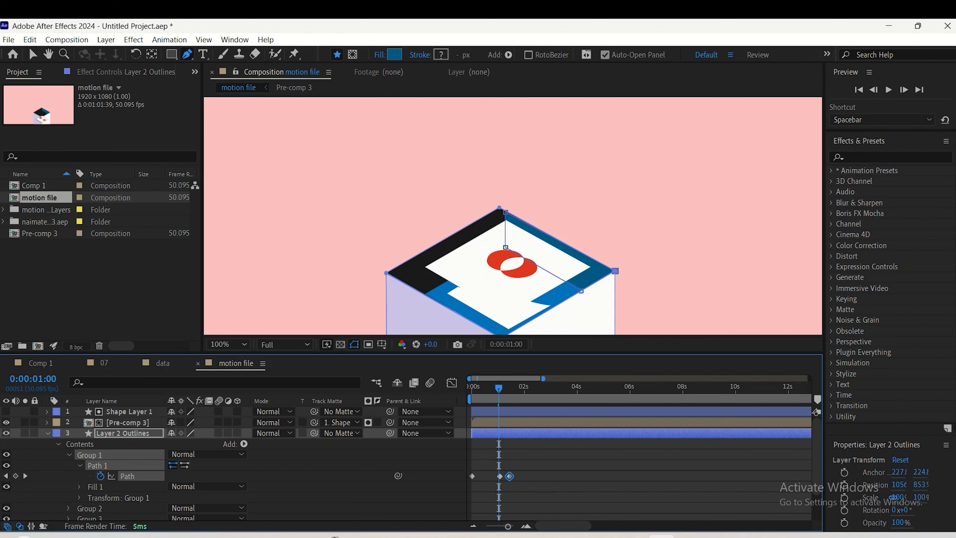
click(499, 477)
key(Delete)
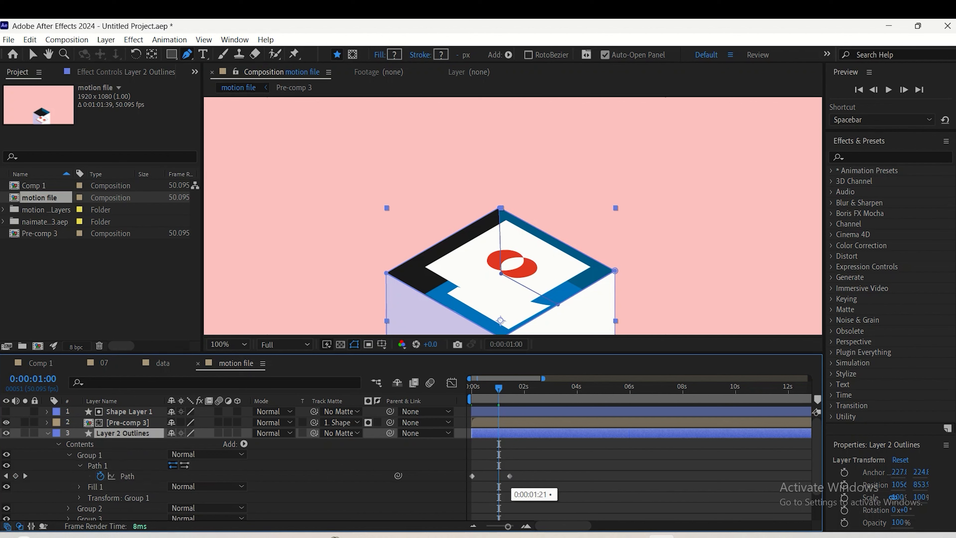
click(510, 476)
drag(509, 477, 499, 476)
key(space)
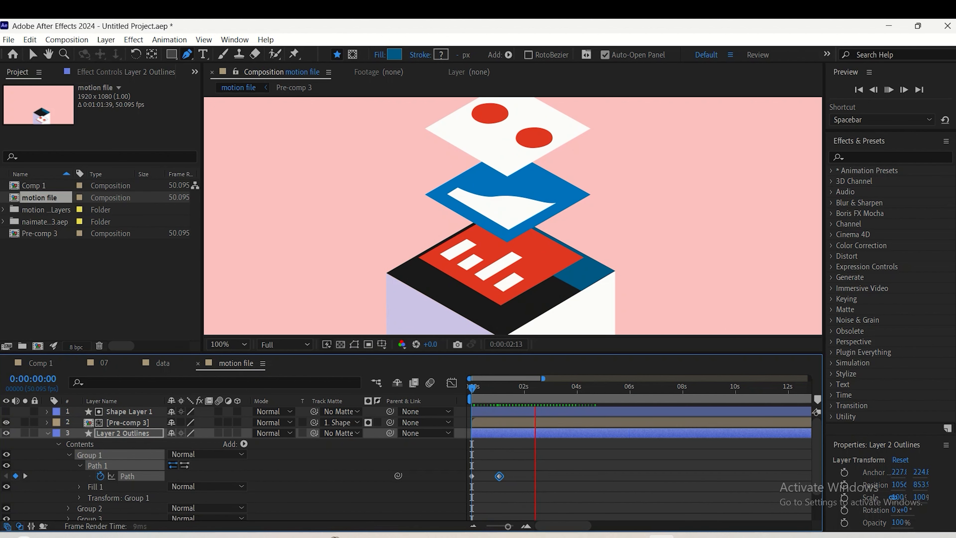
key(space)
Ease both path keyframes, reshape their speed graph to peak early with a long slow-down, and preview the result
drag(515, 473, 443, 484)
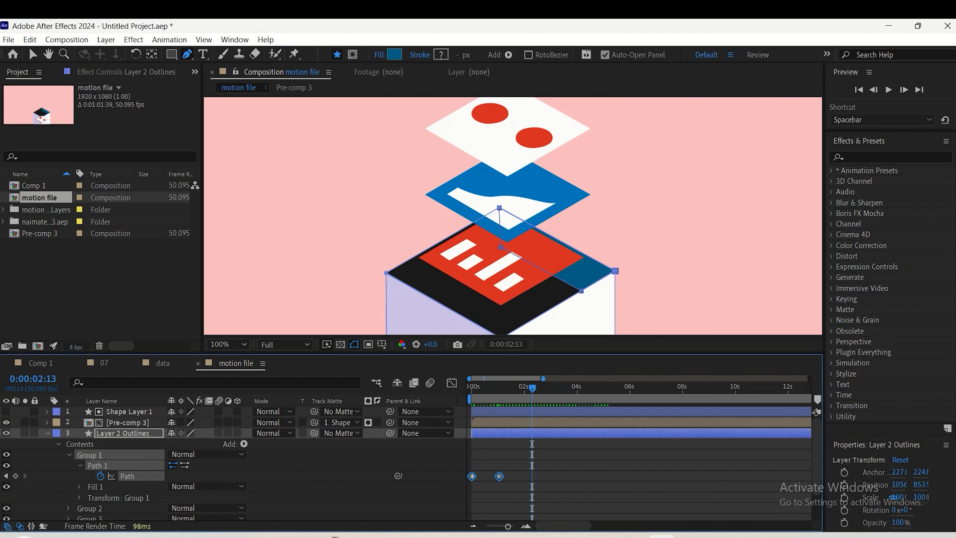
key(shift+F3)
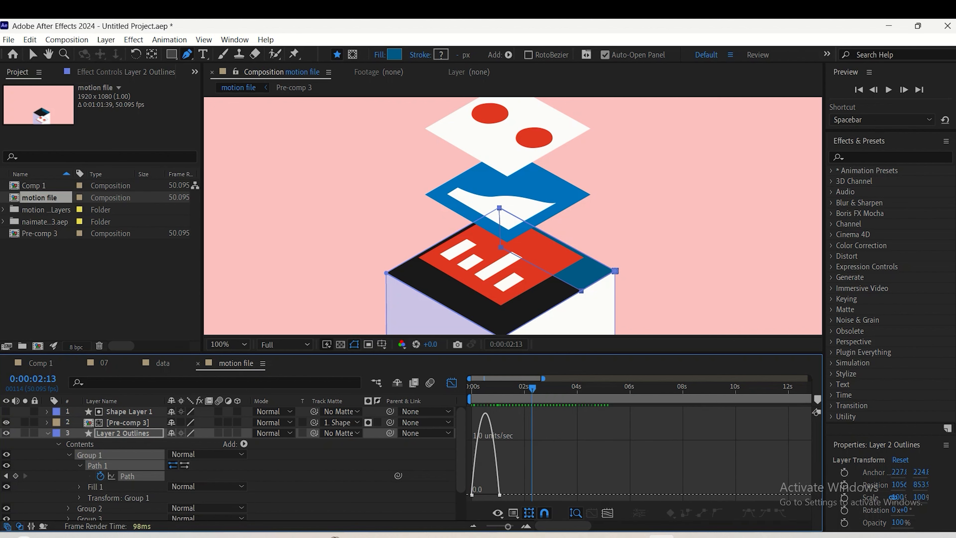
click(499, 495)
drag(495, 495, 487, 494)
scroll(509, 264, down, 1)
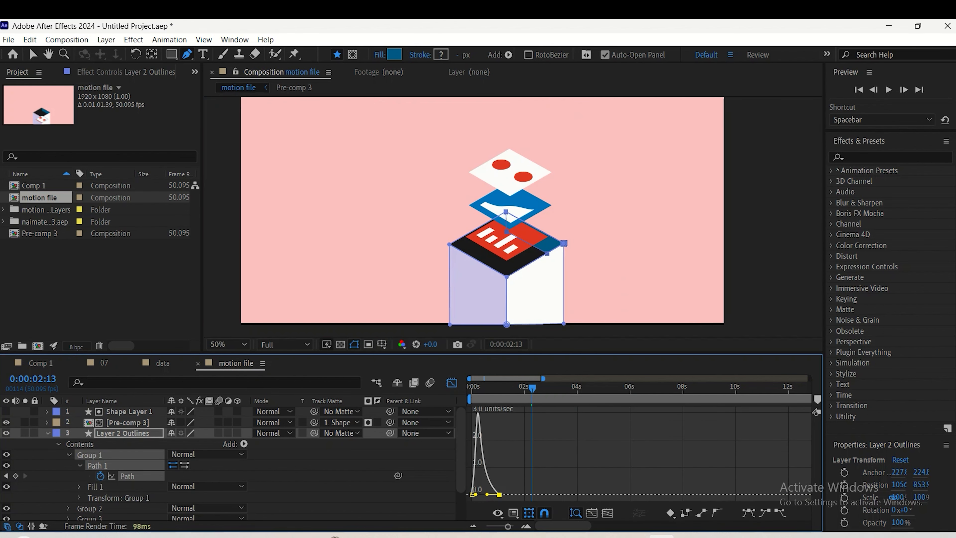
key(space)
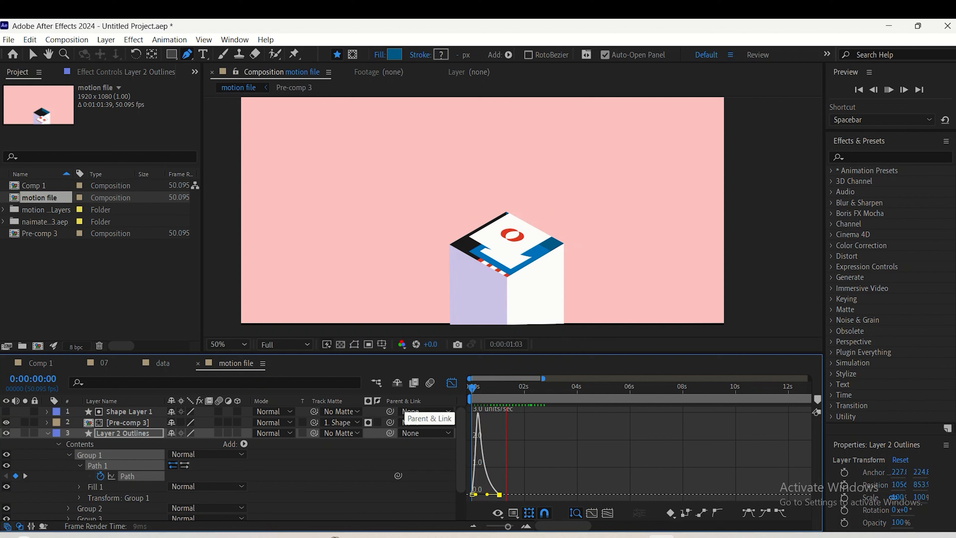
key(space)
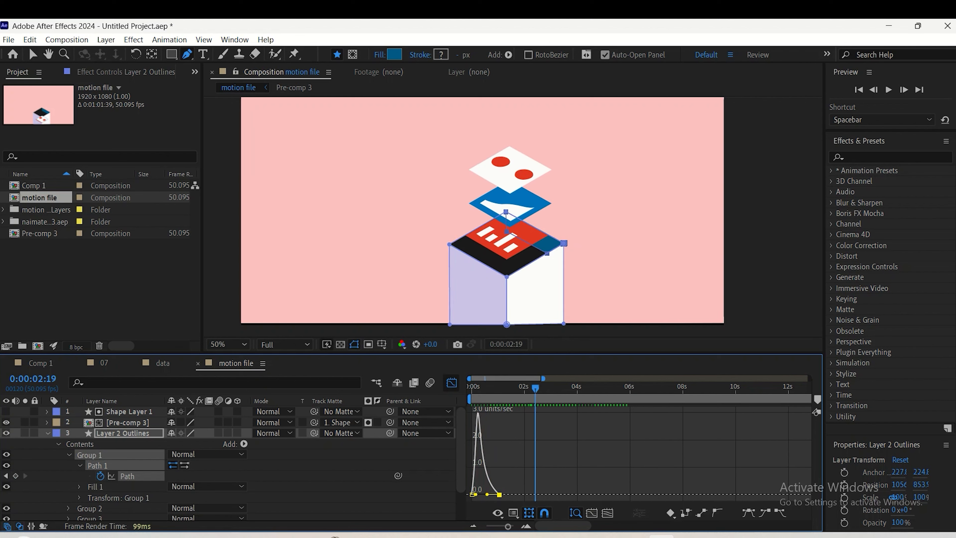
Leave the graph view, move the second path keyframe to just before two seconds, and preview the animation from the start
click(452, 383)
click(507, 494)
drag(499, 476, 519, 476)
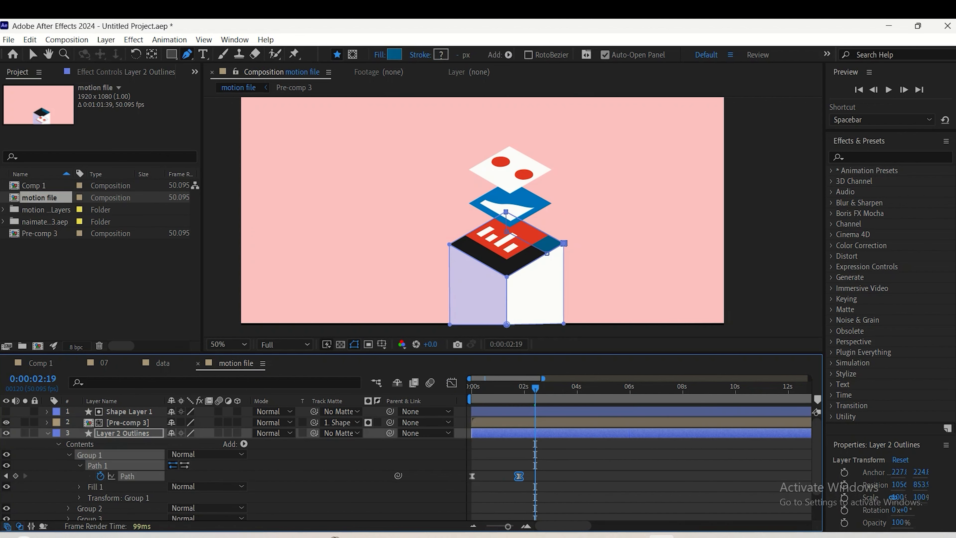
key(Home)
key(space)
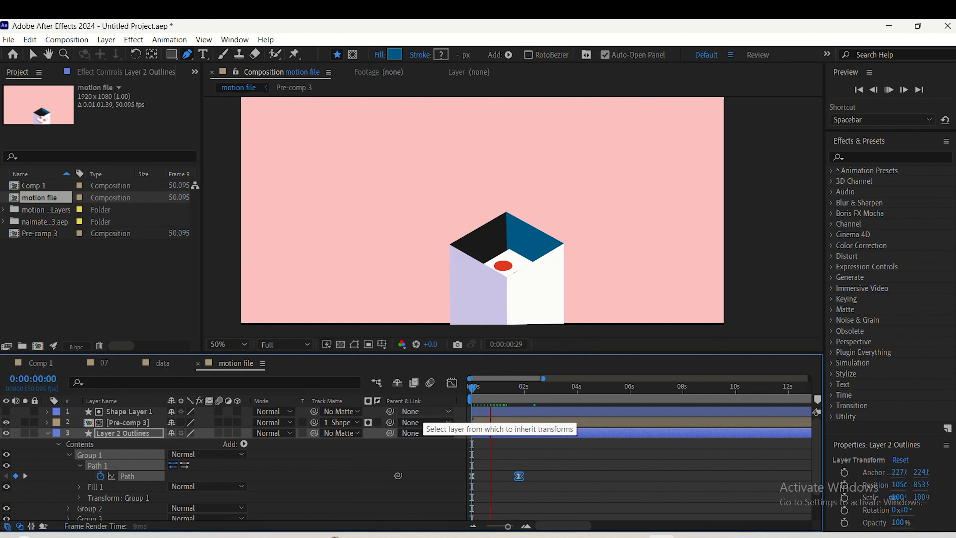
Move the blue wall's second path keyframe slightly earlier, to about 1.7 seconds, and preview the timing repeatedly from the start
key(space)
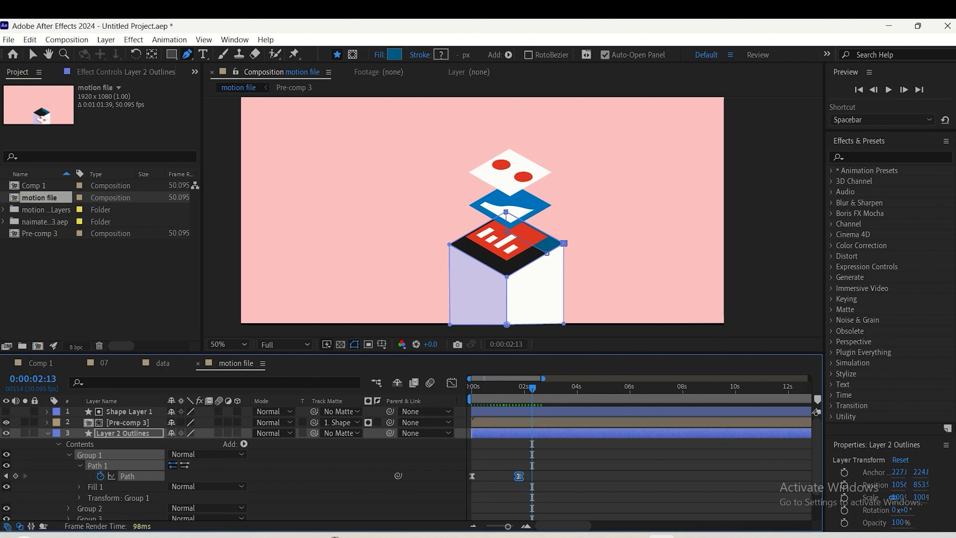
drag(519, 476, 512, 476)
key(Home)
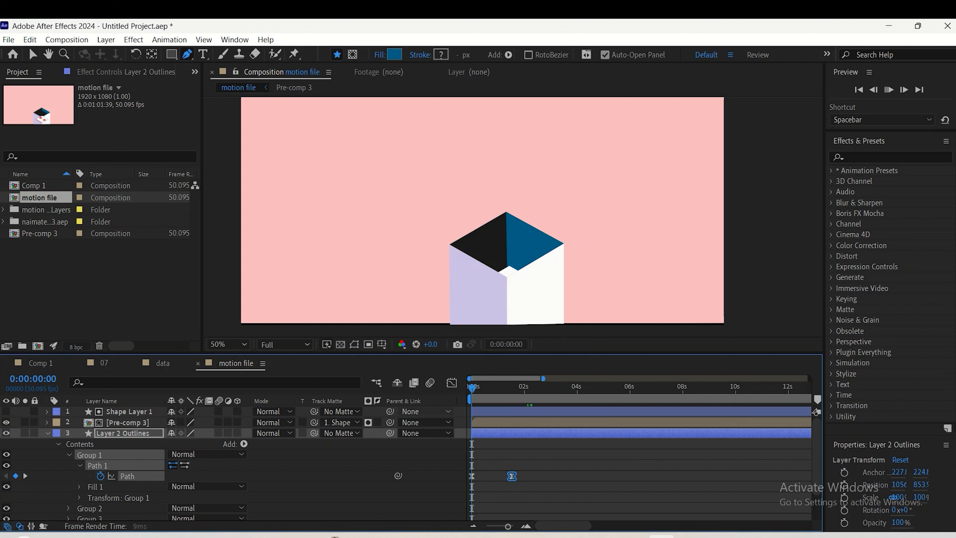
key(space)
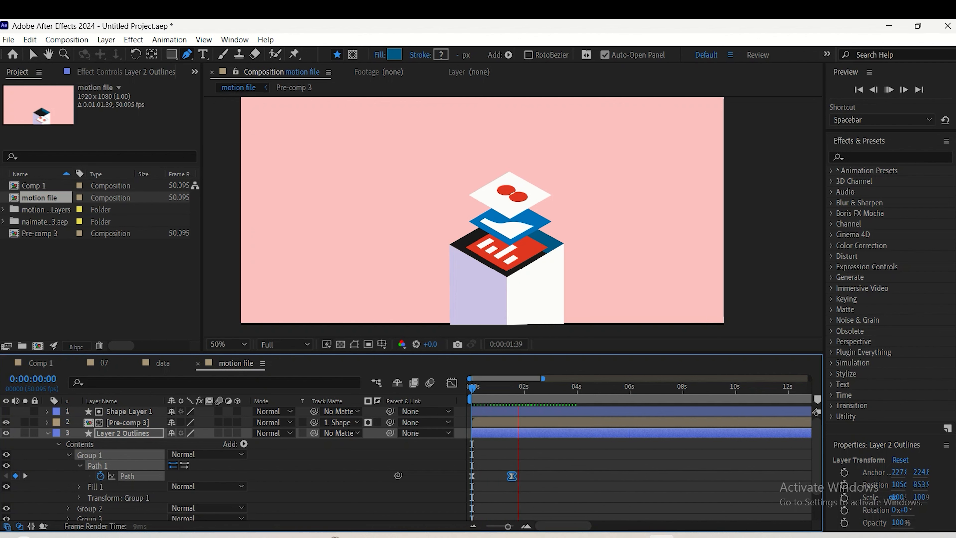
key(space)
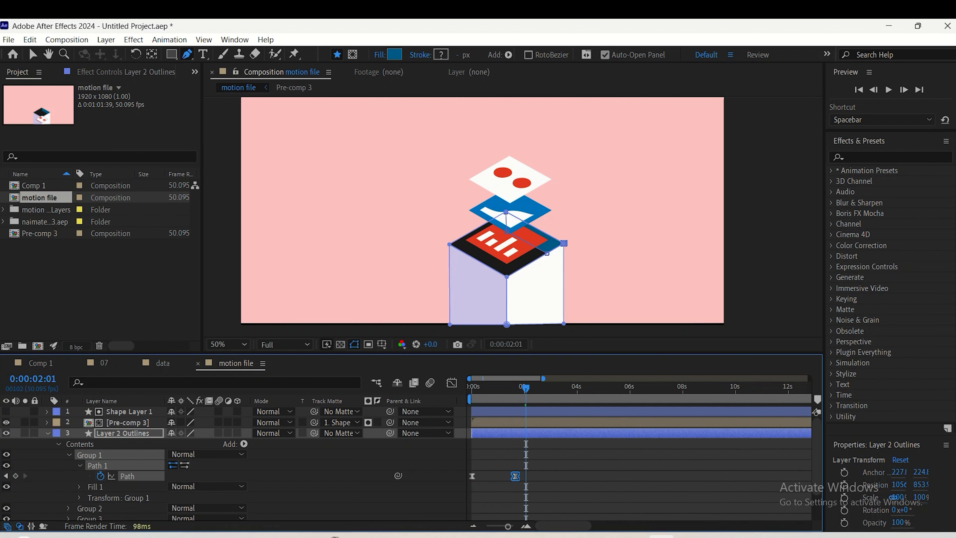
key(Home)
key(space)
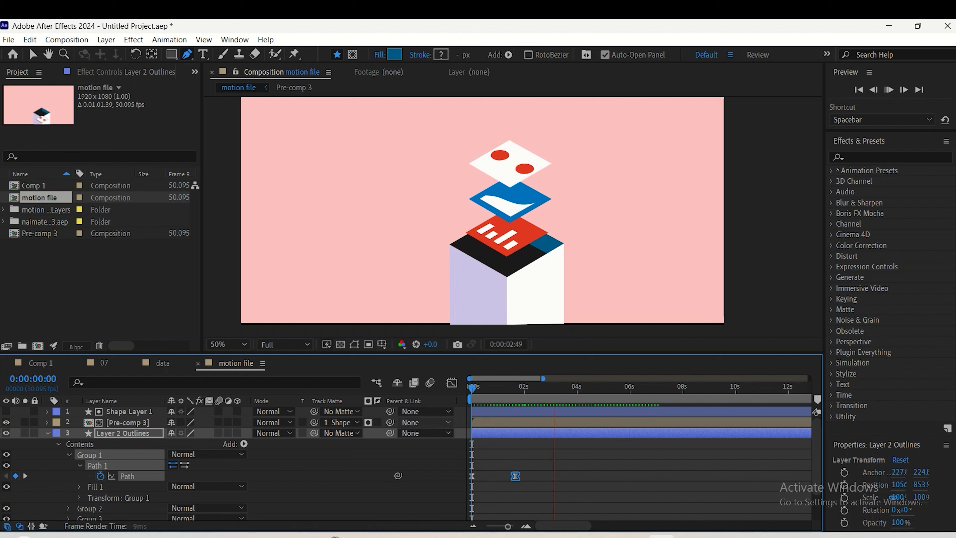
key(space)
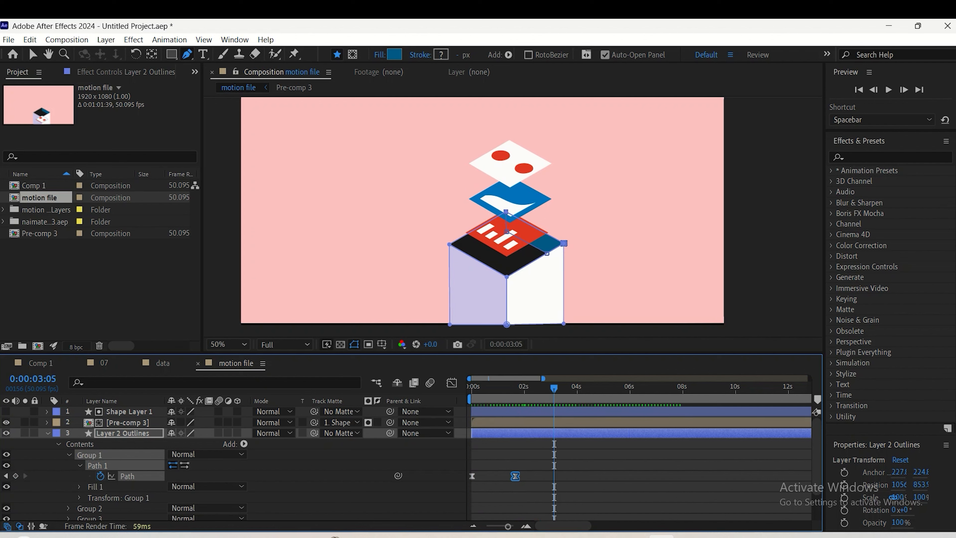
key(Home)
key(space)
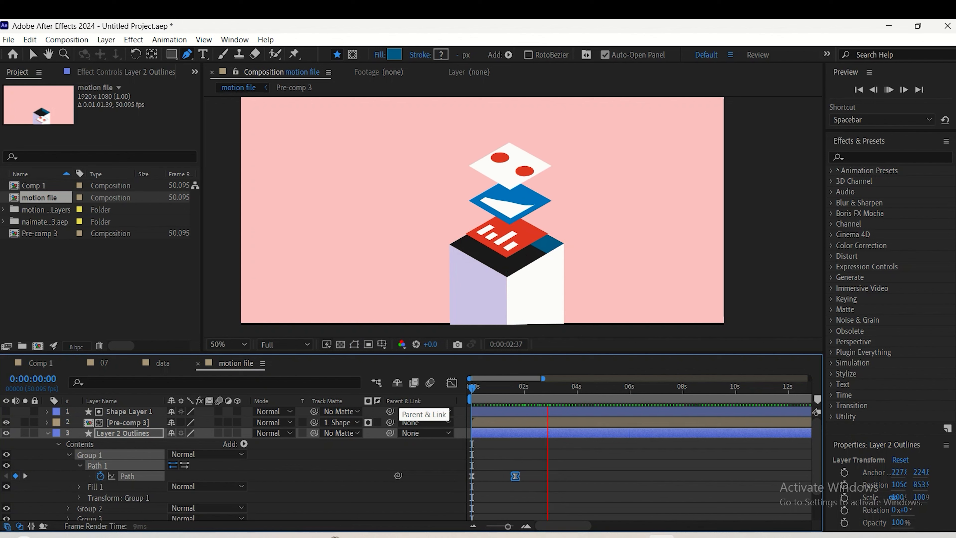
key(space)
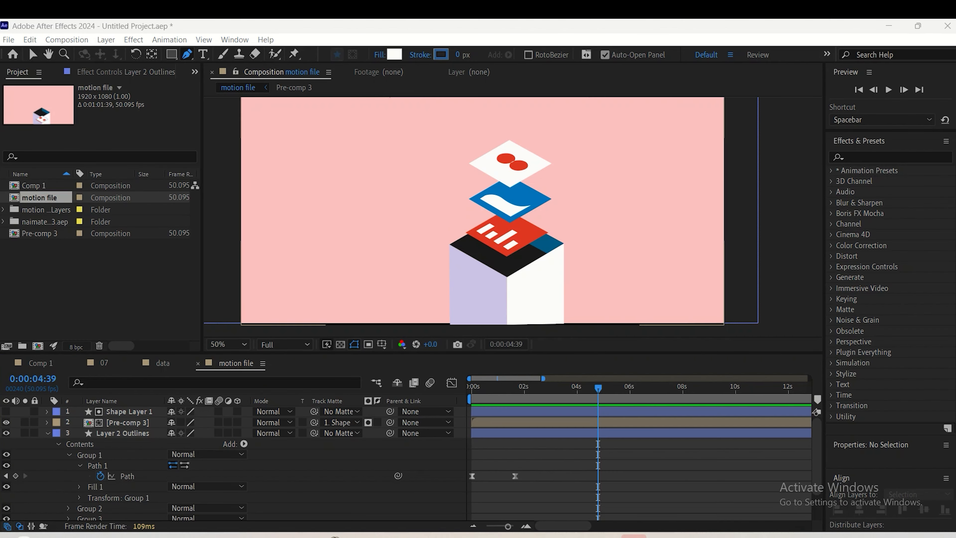
Check the Pre-comp 3 layer's visibility and set a starting Position keyframe for it at 0:00:02:17
click(128, 422)
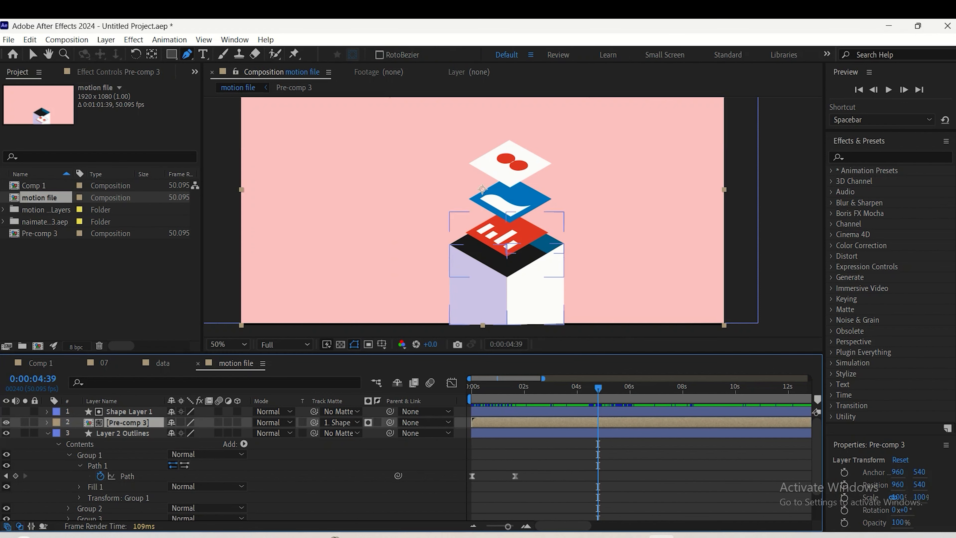
click(6, 423)
click(7, 423)
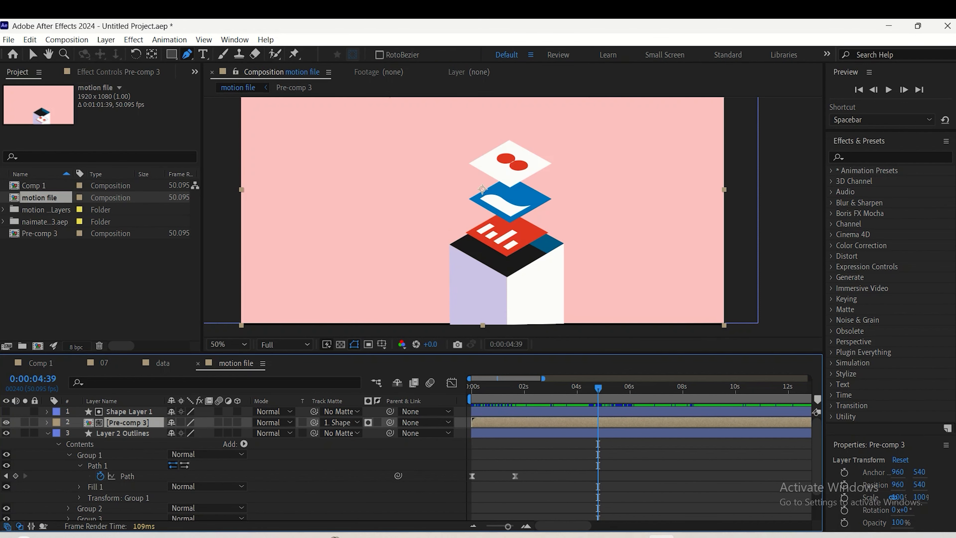
key(space)
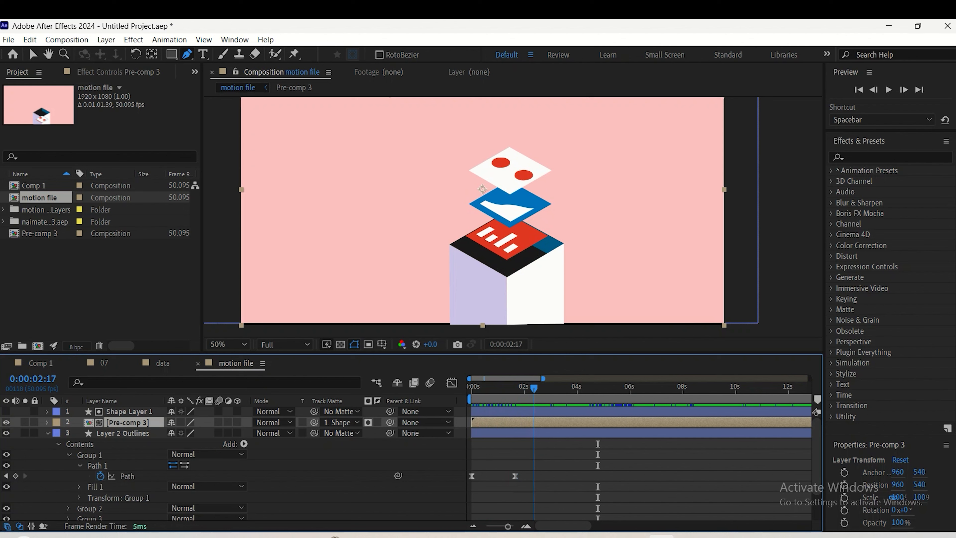
key(space)
key(p)
click(78, 433)
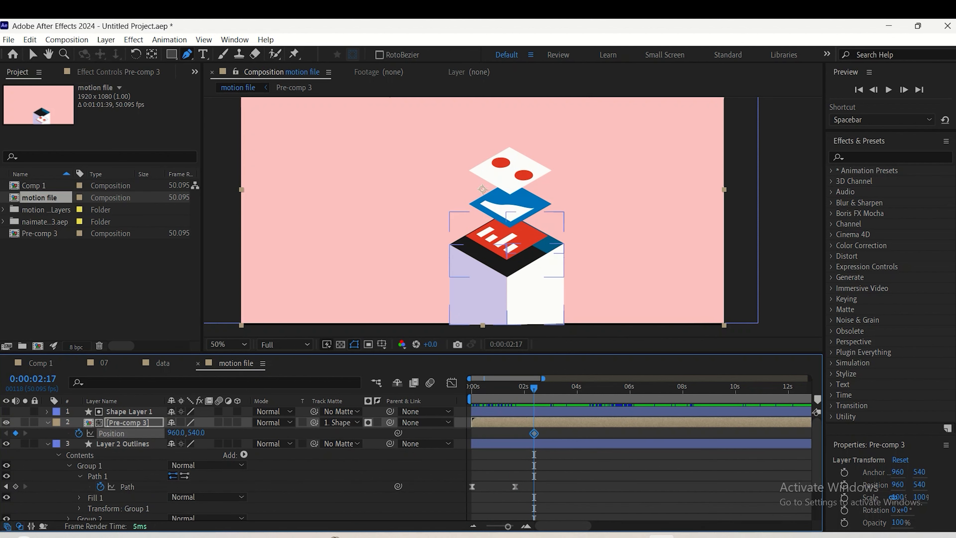
Lower Pre-comp 3 to Y 554 at 0:00:02:47 and raise it back to Y 540 at 0:00:03:32
drag(534, 388, 550, 388)
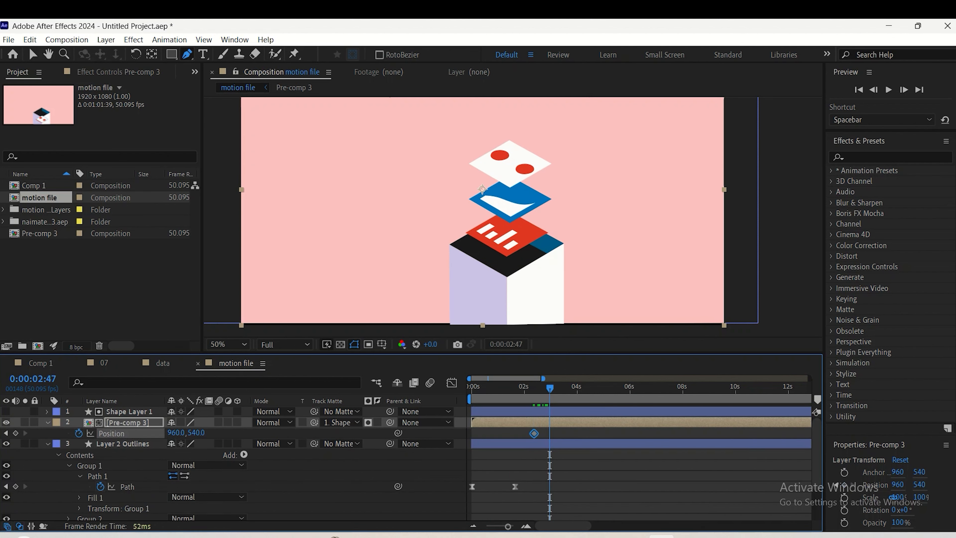
drag(483, 189, 483, 192)
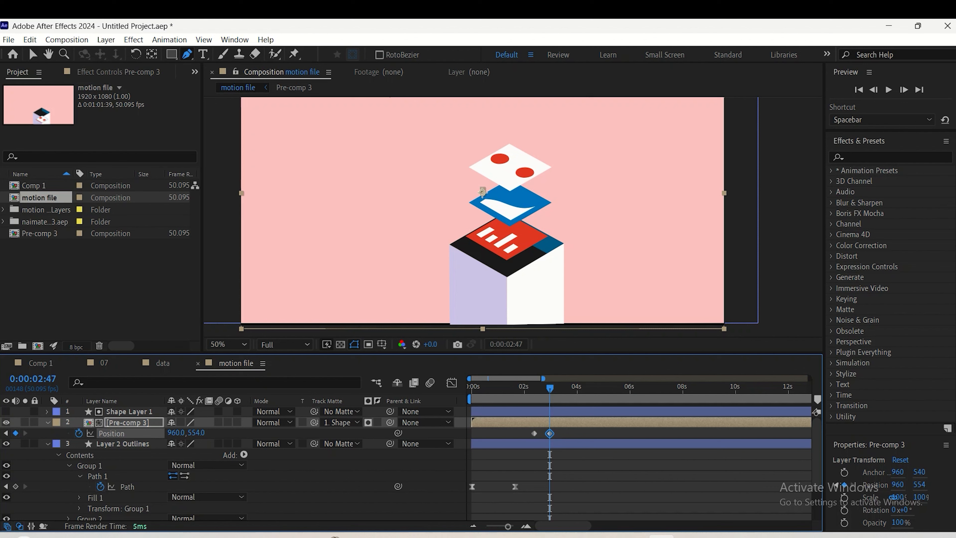
key(space)
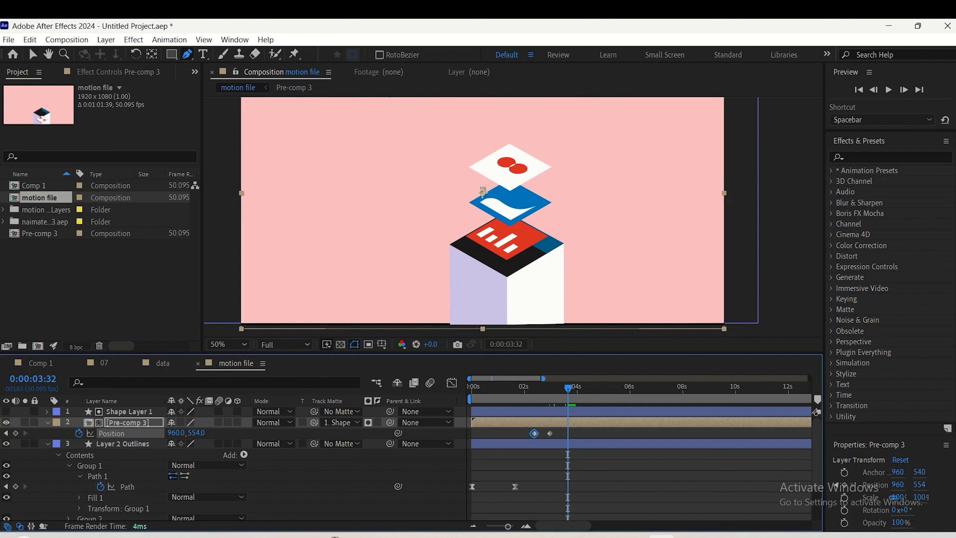
drag(482, 192, 483, 189)
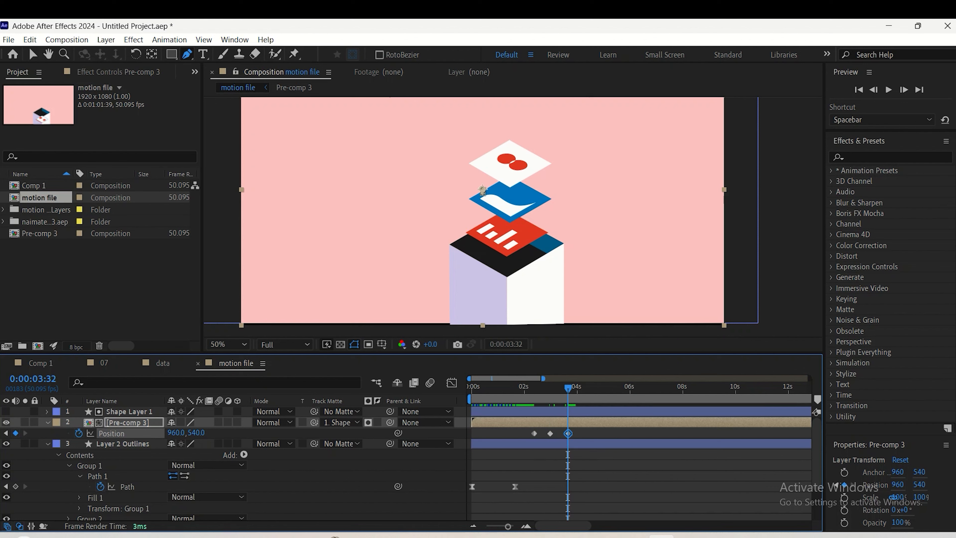
Shift the three Position keyframes of Pre-comp 3 earlier so they start at about two seconds, and preview the animation
key(space)
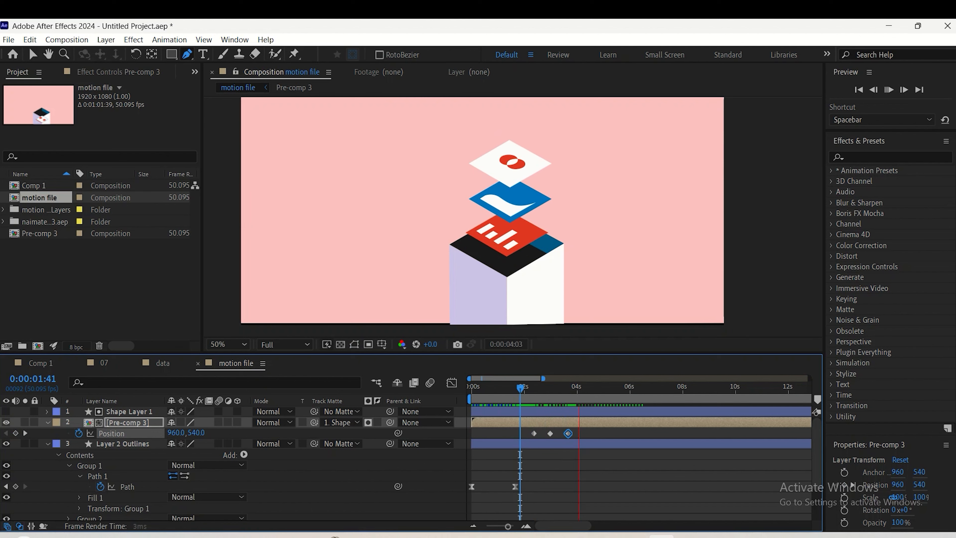
key(space)
drag(596, 430, 525, 434)
key(space)
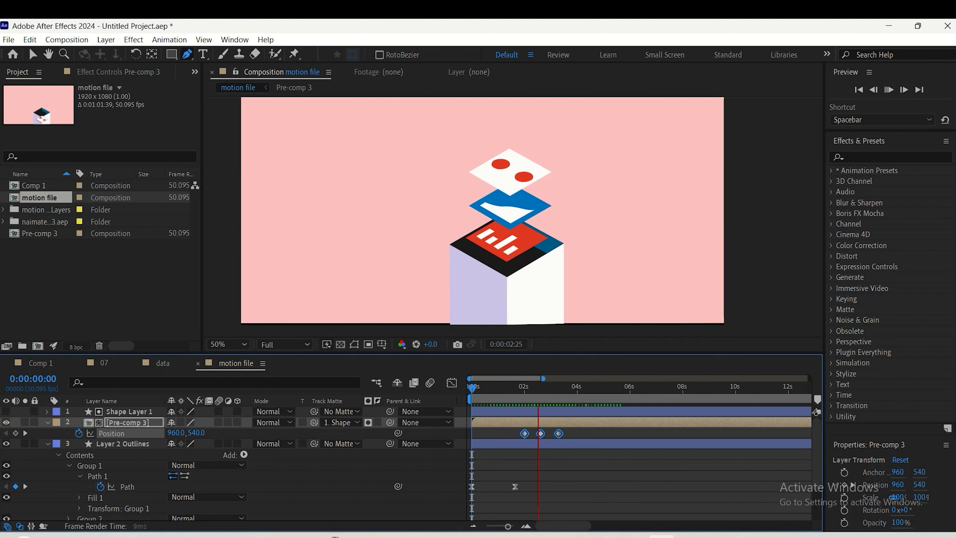
key(space)
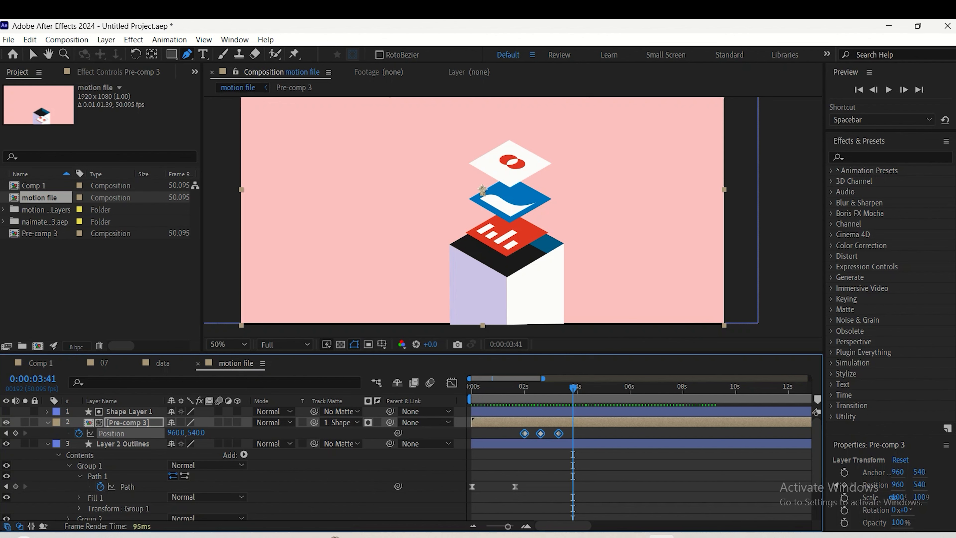
Copy Pre-comp 3's lowered middle Position keyframe to 0:00:03:41 and preview the extended movement
click(542, 455)
click(540, 433)
key(ctrl+v)
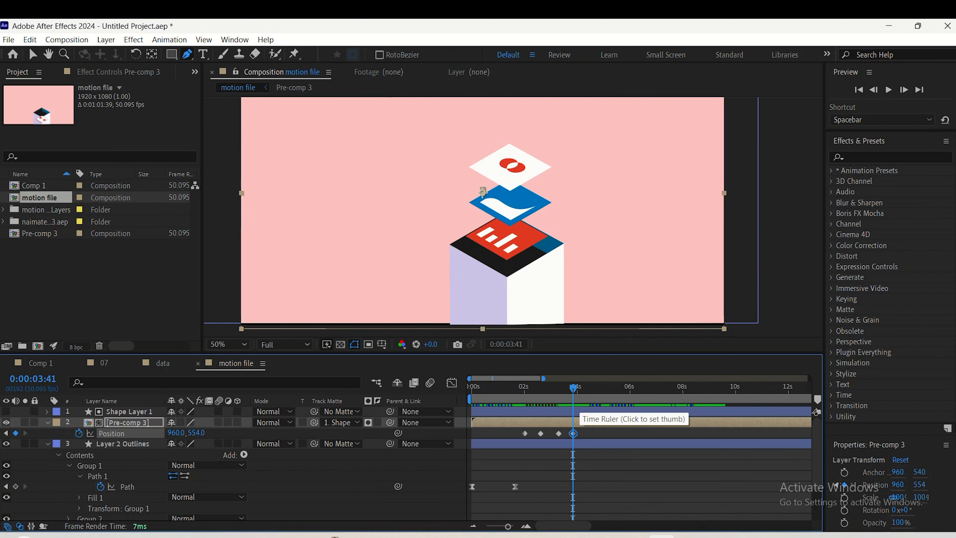
drag(573, 389, 503, 389)
key(space)
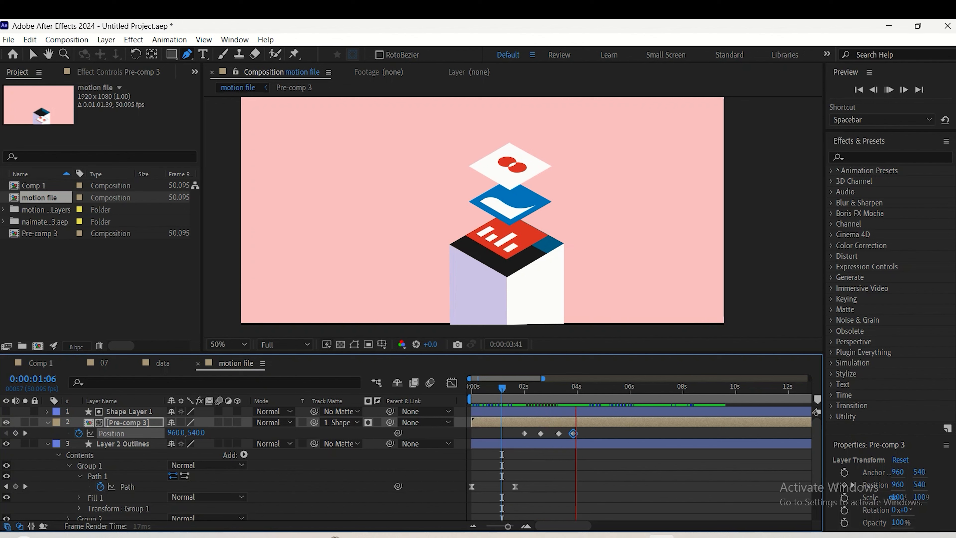
key(space)
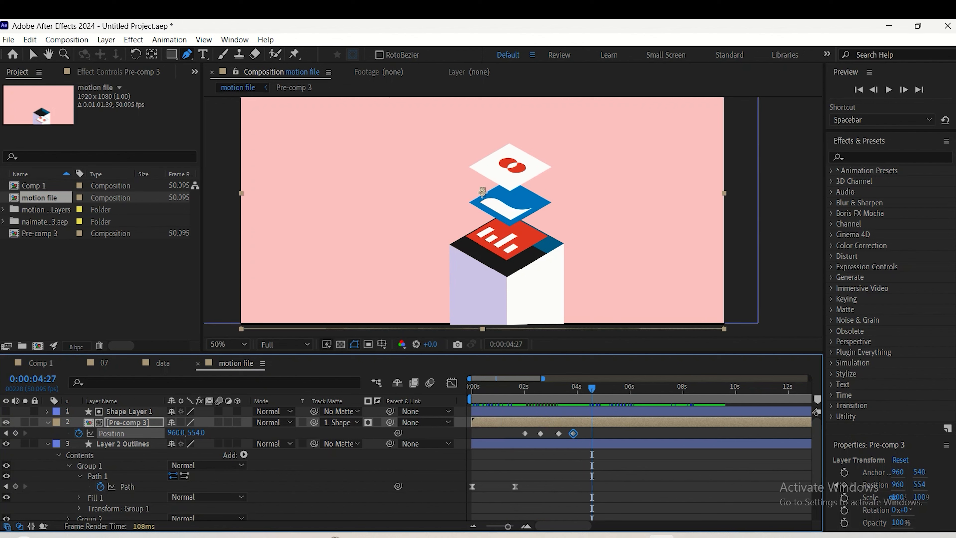
Delete all four Position keyframes of Pre-comp 3 with the current time at 0:00:03:32
drag(592, 389, 568, 389)
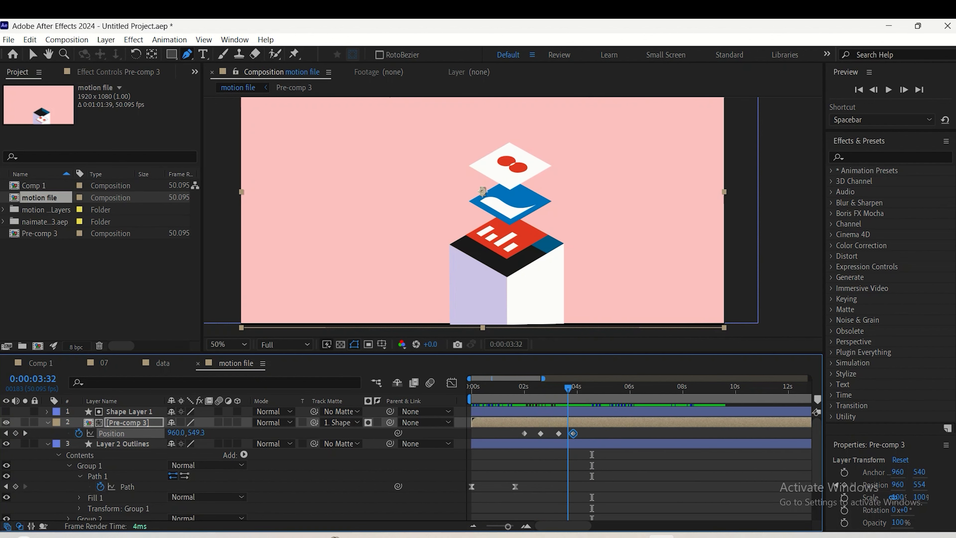
click(582, 432)
drag(580, 430, 518, 446)
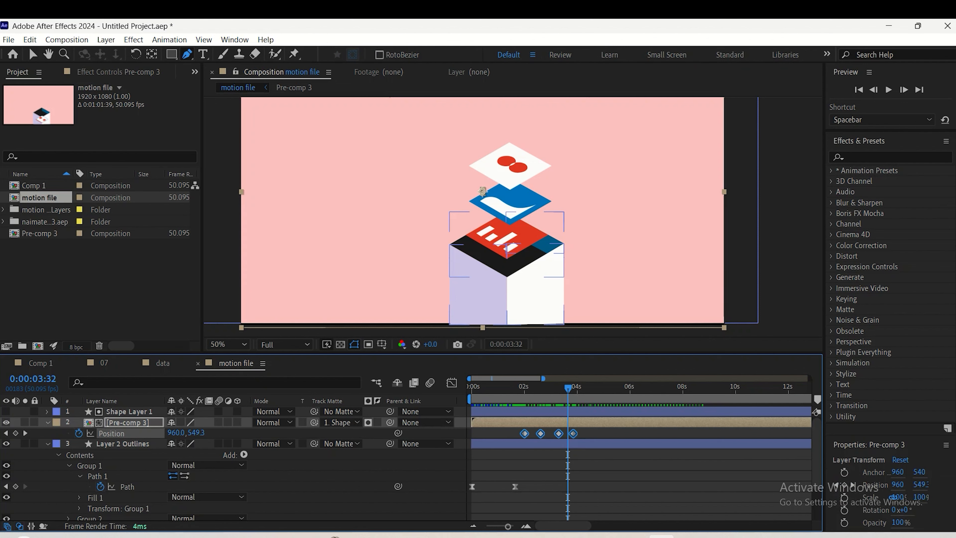
key(Delete)
Set Pre-comp 3 Position keyframes at about 3.3 and 4.6 seconds, lowering the layer from Y 549.3 to Y 555.3
drag(568, 389, 628, 389)
key(alt+shift+p)
key(Down)
key(Down)
key(Down)
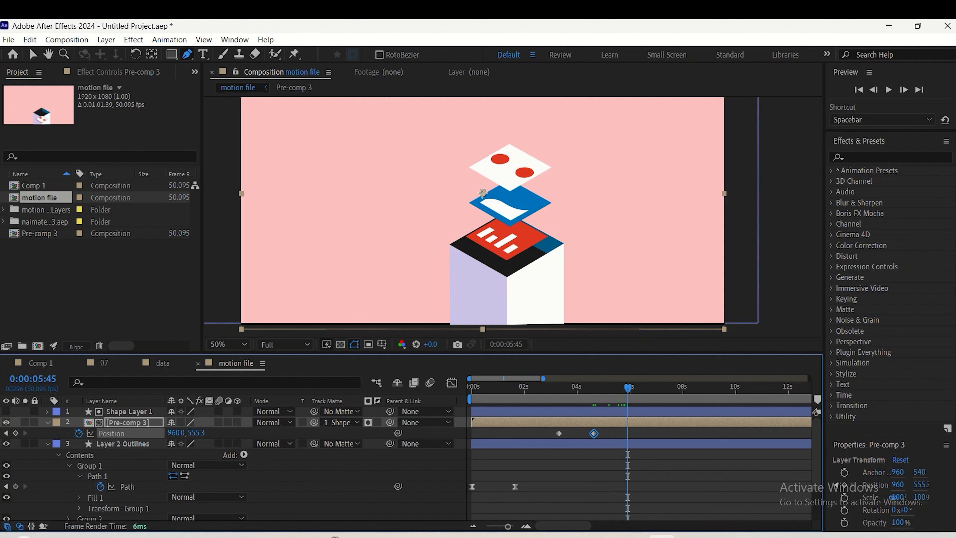
Raise Pre-comp 3 back to Y 549.3 at 0:00:05:45, ease all three Position keyframes, and preview the hover
key(Up)
key(Up)
key(Up)
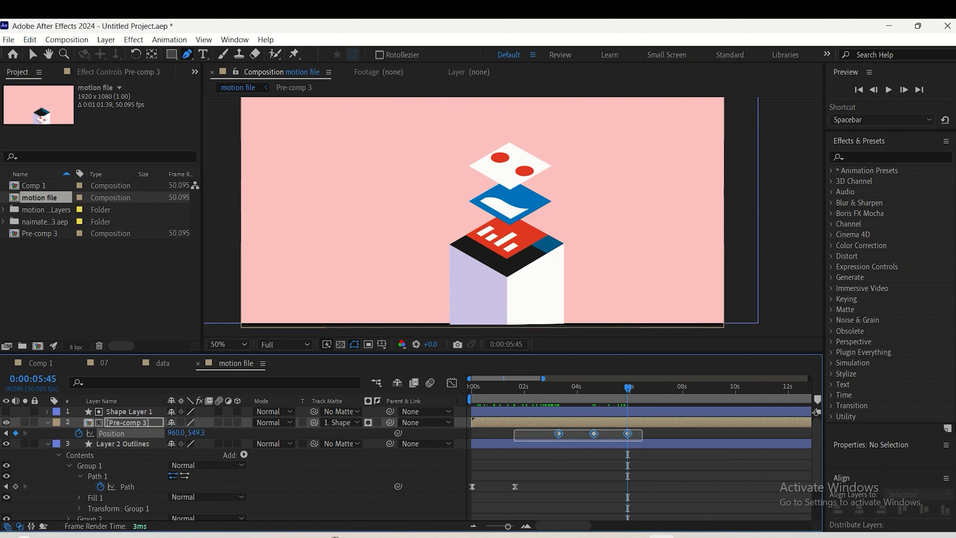
key(space)
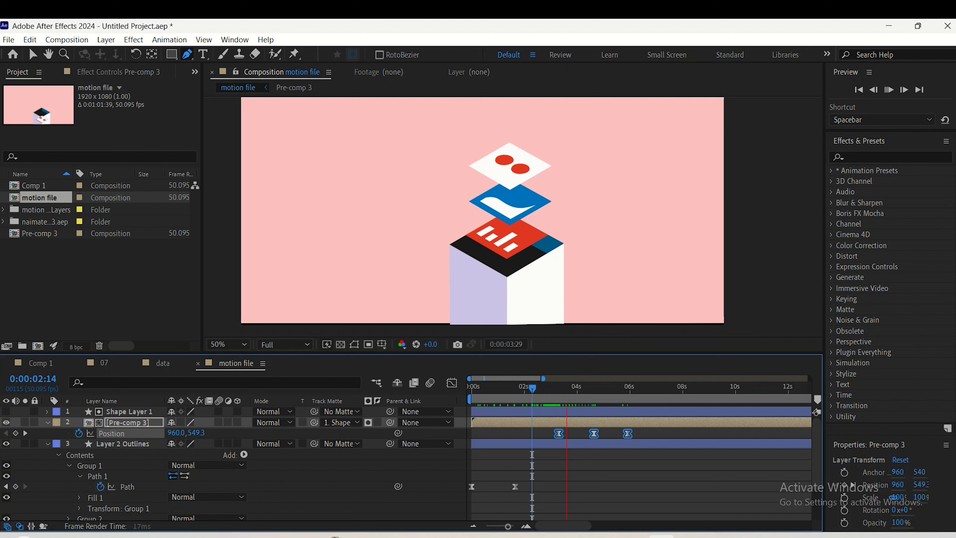
key(space)
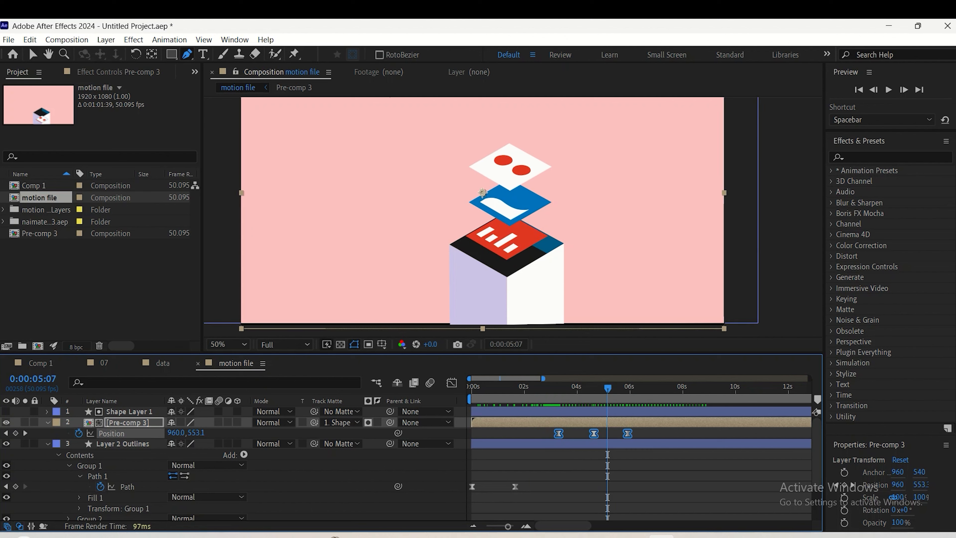
Add a loopOut() expression to Pre-comp 3's Position and preview the animation from the start
alt+click(78, 433)
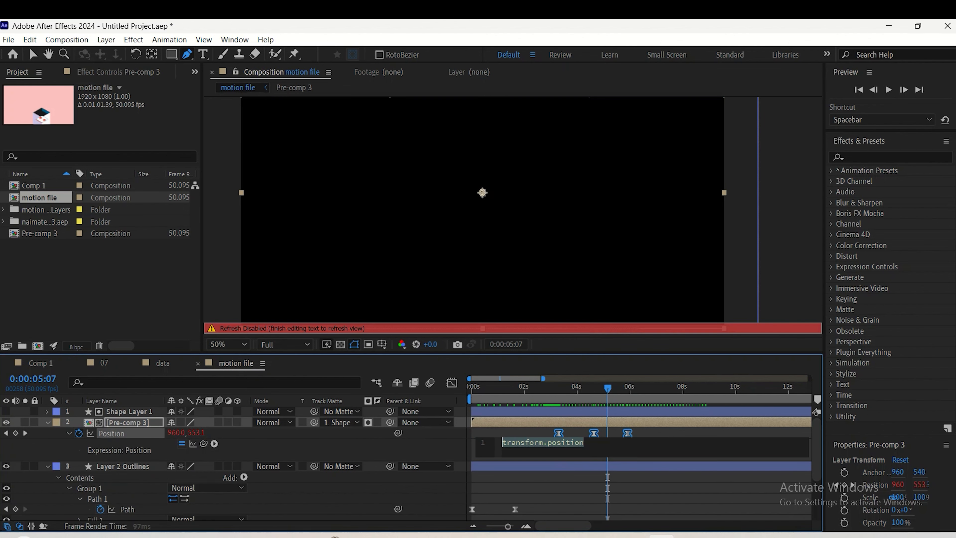
text(loo)
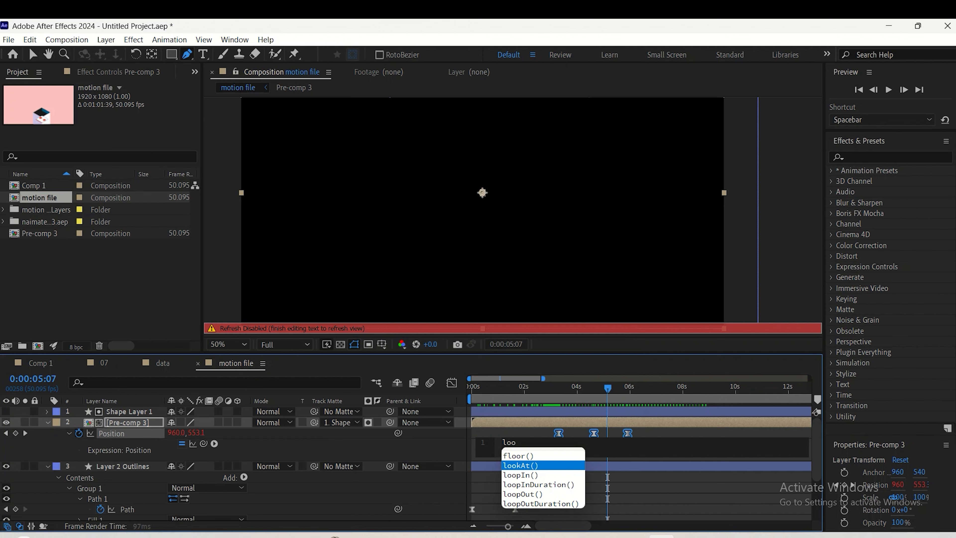
key(Down)
key(Down)
key(Down)
key(Return)
click(313, 450)
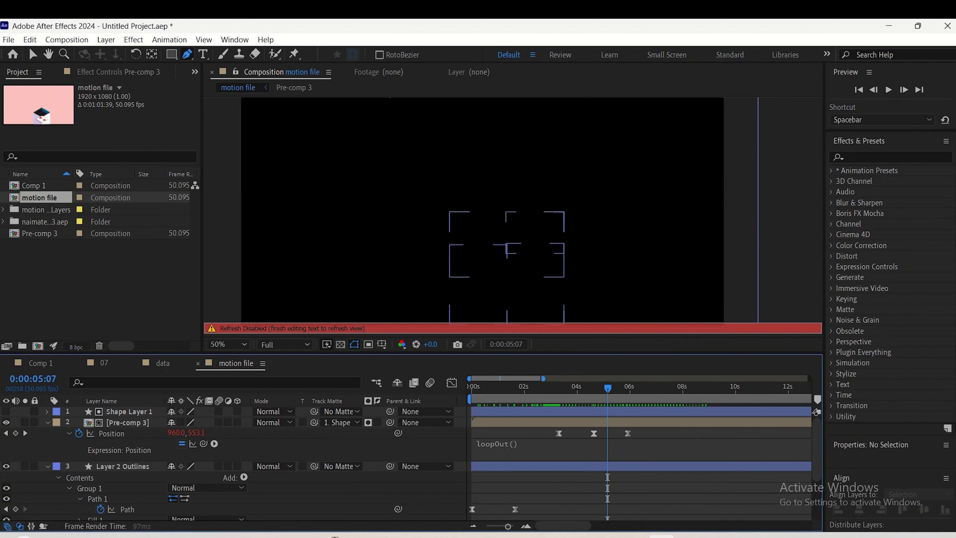
key(Home)
key(space)
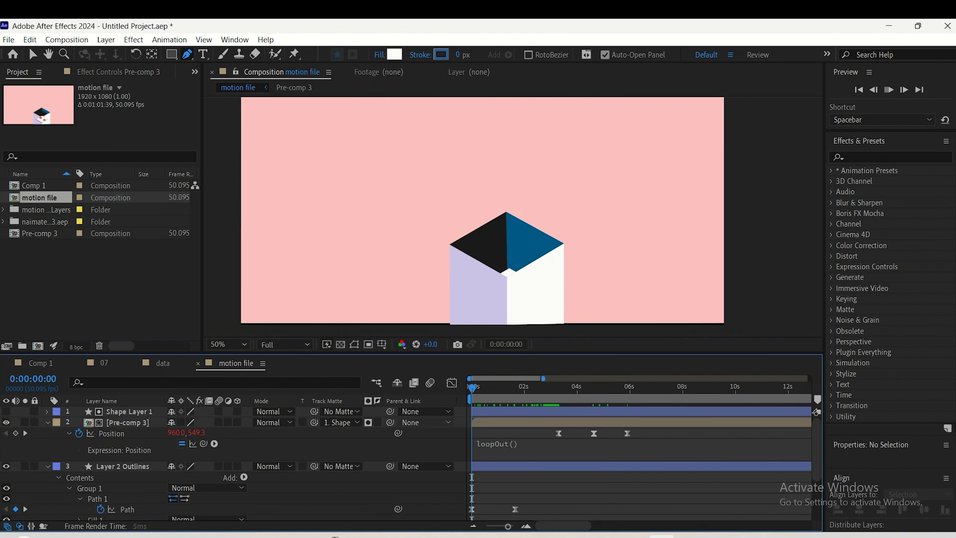
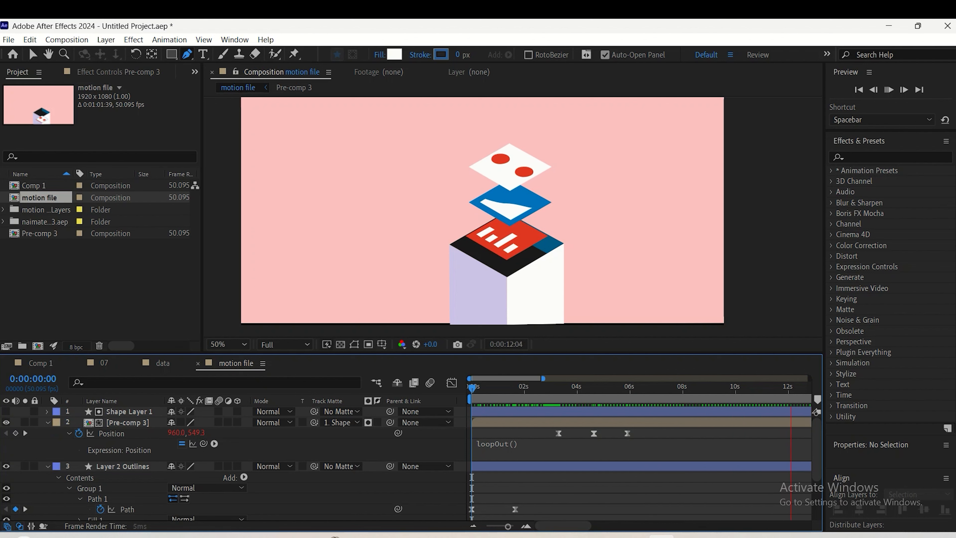
Stop the preview, return to the start, collapse the layer properties, and parent Shape Layer 1 and Pre-comp 3 to Layer 2 Outlines
key(space)
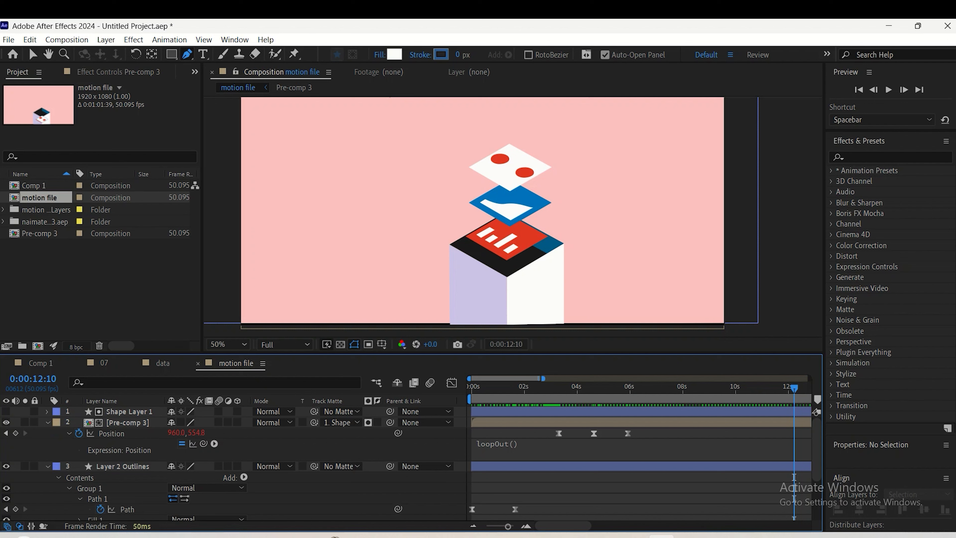
drag(794, 388, 472, 388)
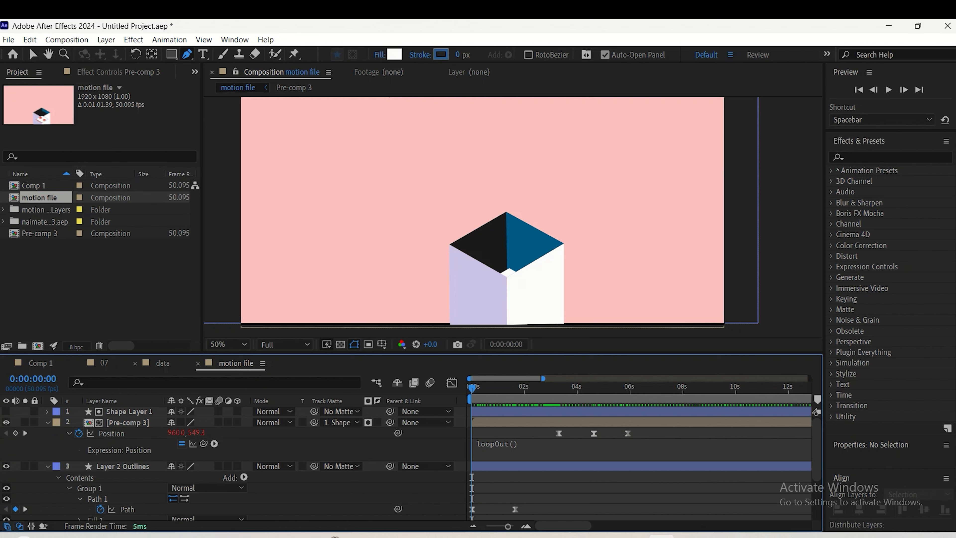
click(129, 412)
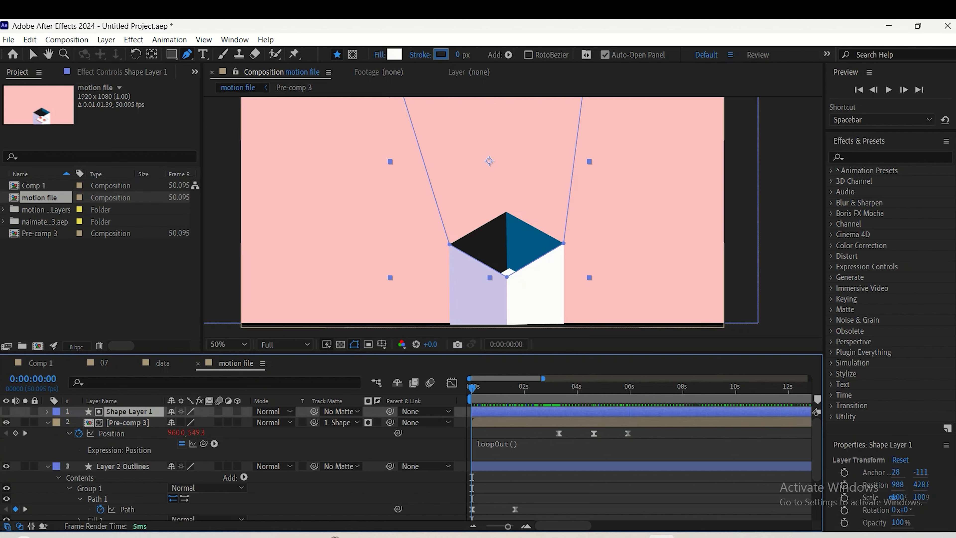
click(47, 423)
click(47, 433)
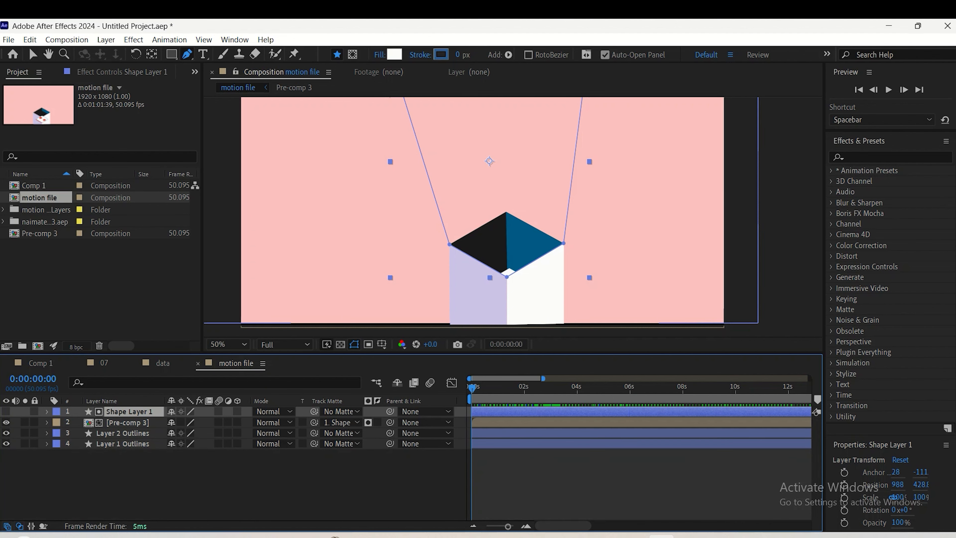
click(123, 433)
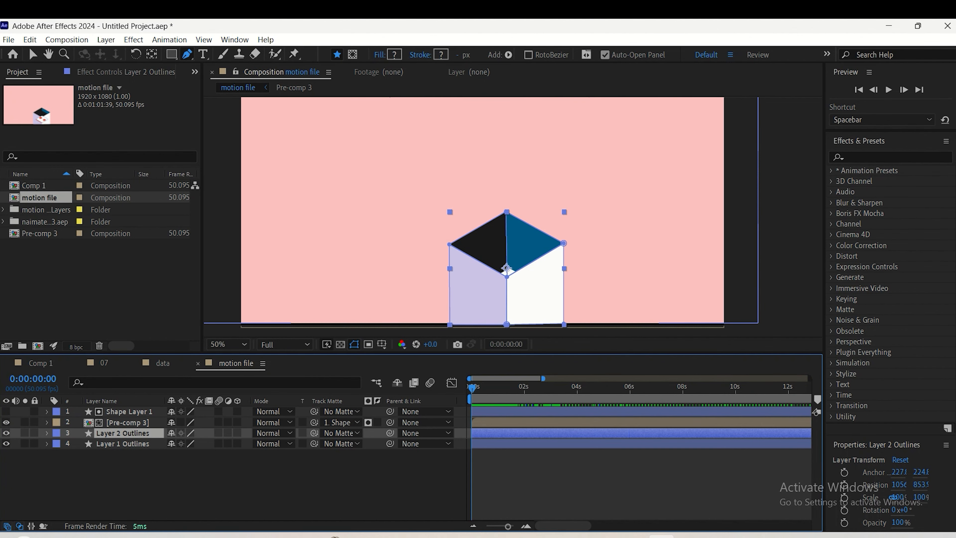
click(128, 423)
shift+click(129, 412)
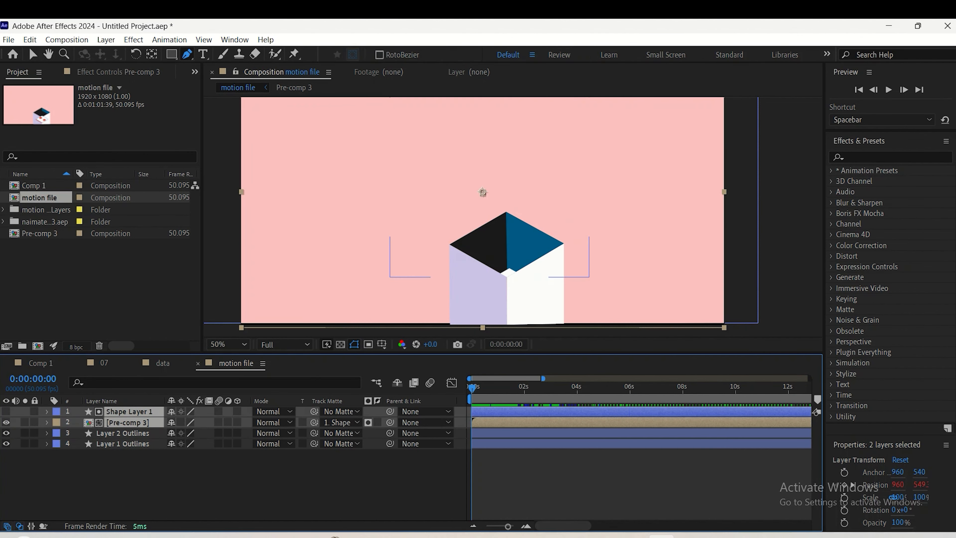
drag(391, 412, 132, 434)
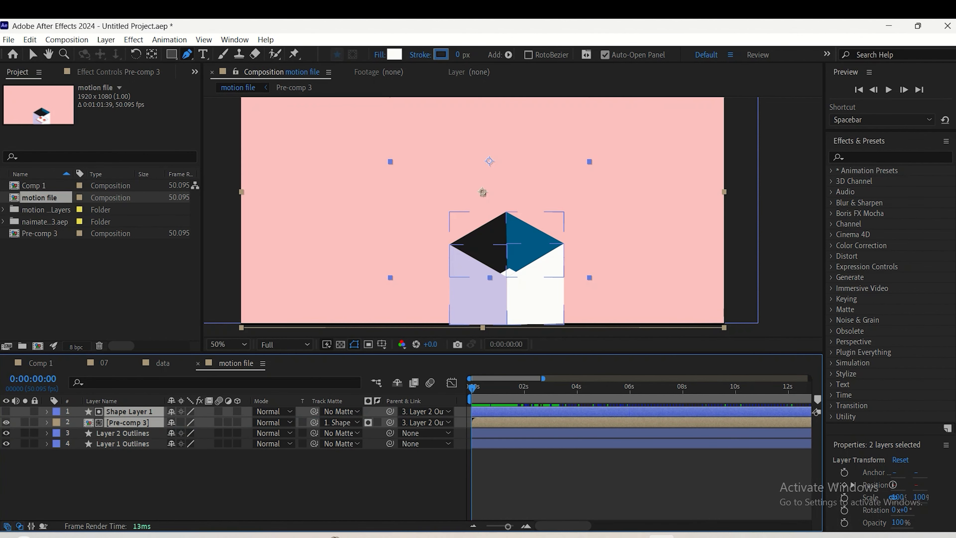
Keyframe Layer 2 Outlines' Position from Y 1330.9 at the start to Y 853.9 at about 0.9 seconds, and preview the rise
click(131, 434)
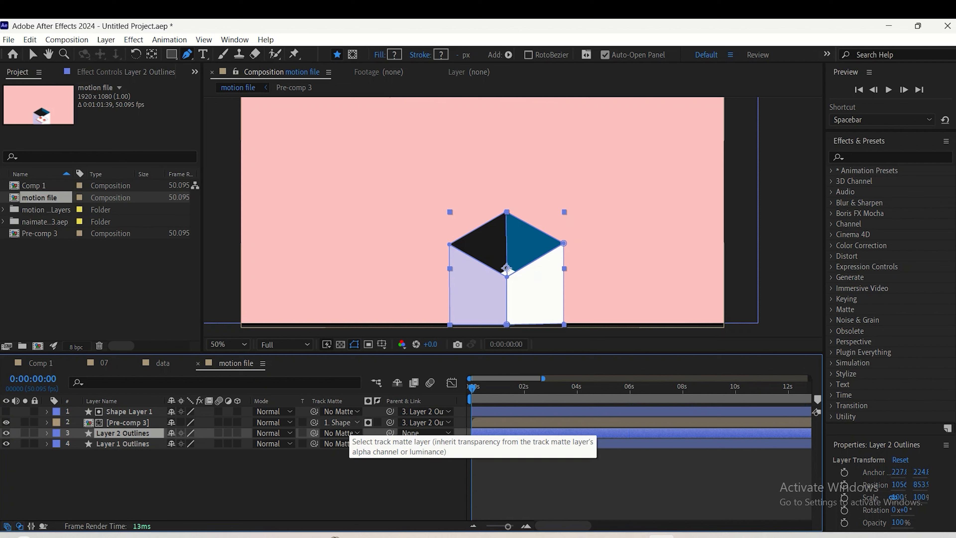
key(p)
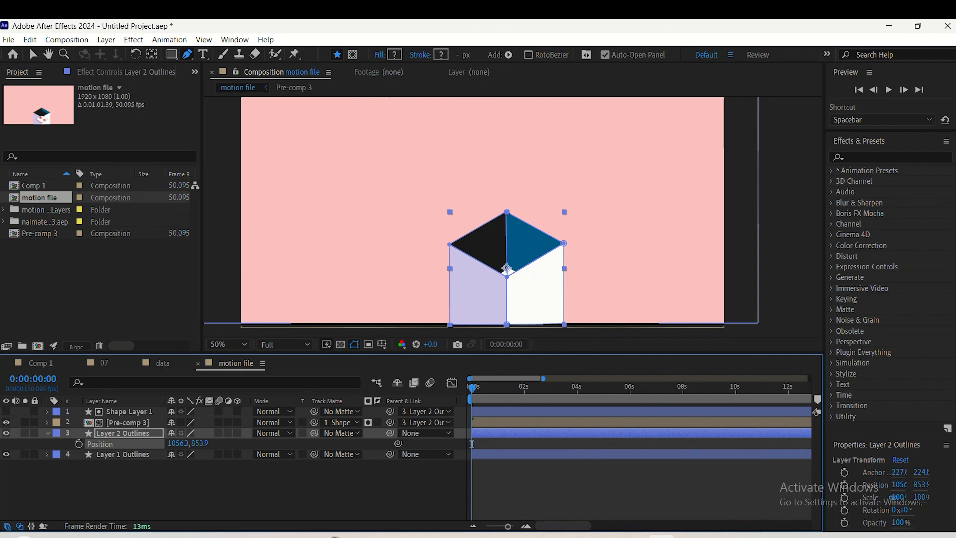
key(alt+shift+p)
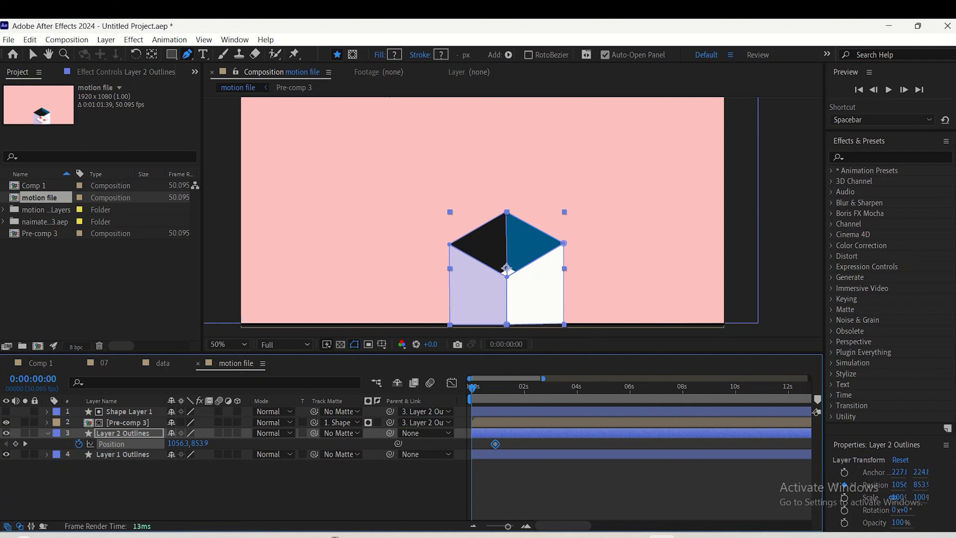
drag(200, 444, 439, 444)
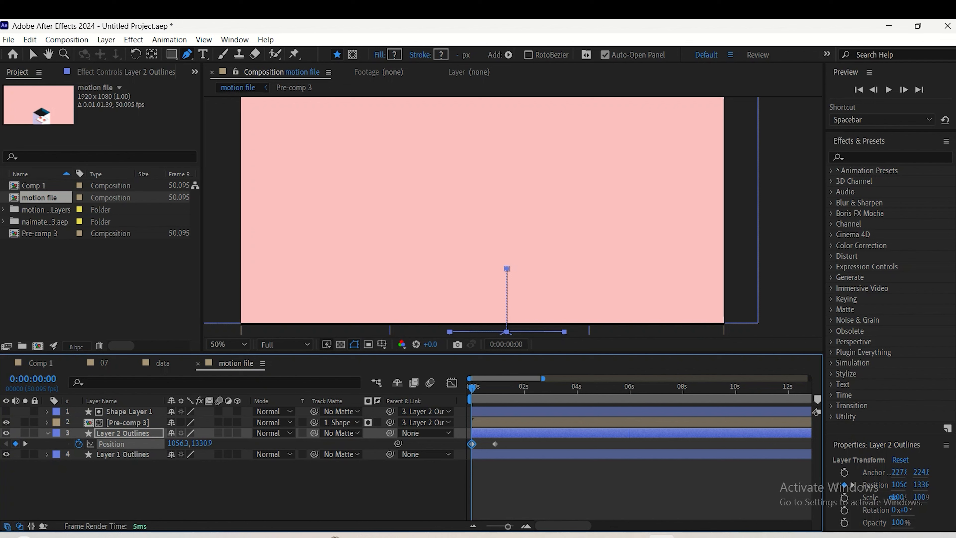
drag(509, 440, 447, 459)
key(space)
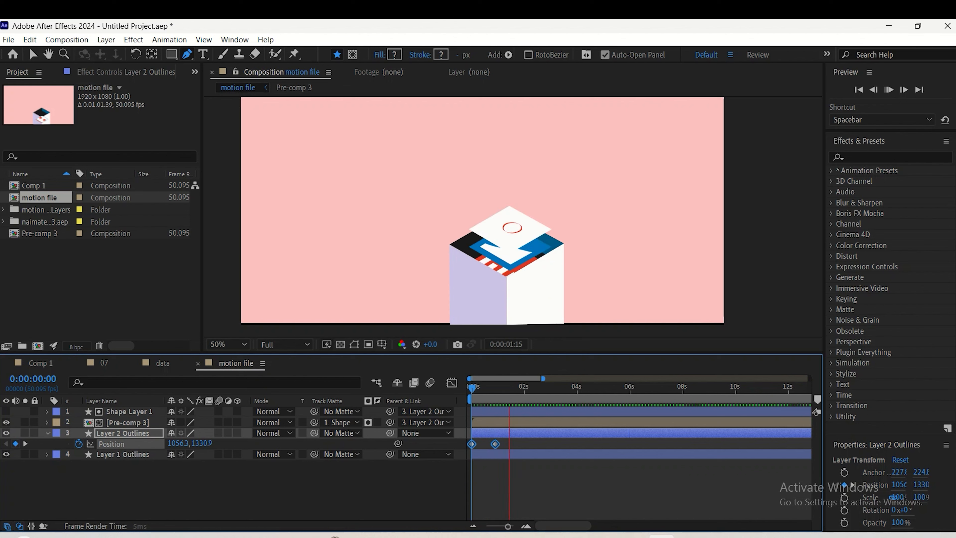
key(space)
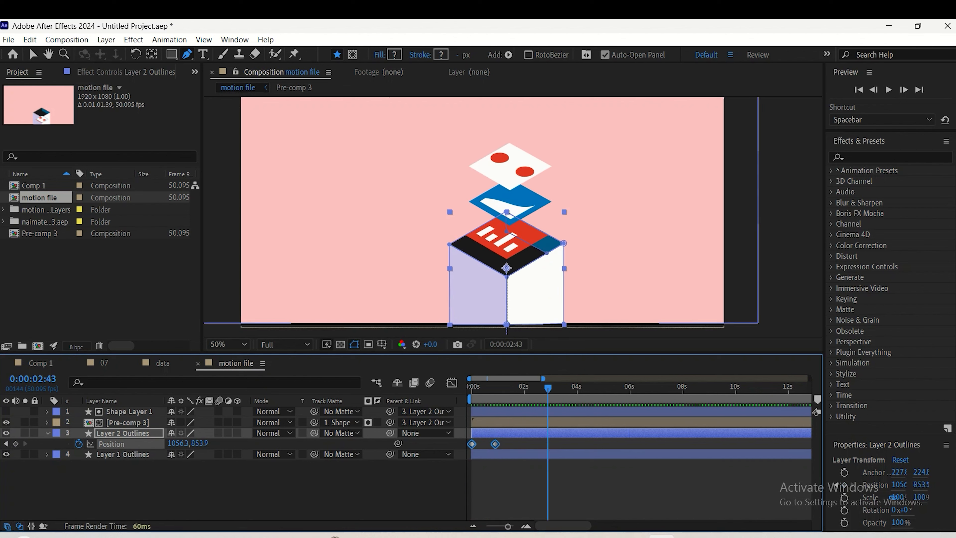
Move the end Position keyframe to about 0.7 seconds, ease both keyframes, shape the speed graph for a fast start and slow finish, and preview
click(513, 476)
drag(495, 444, 452, 456)
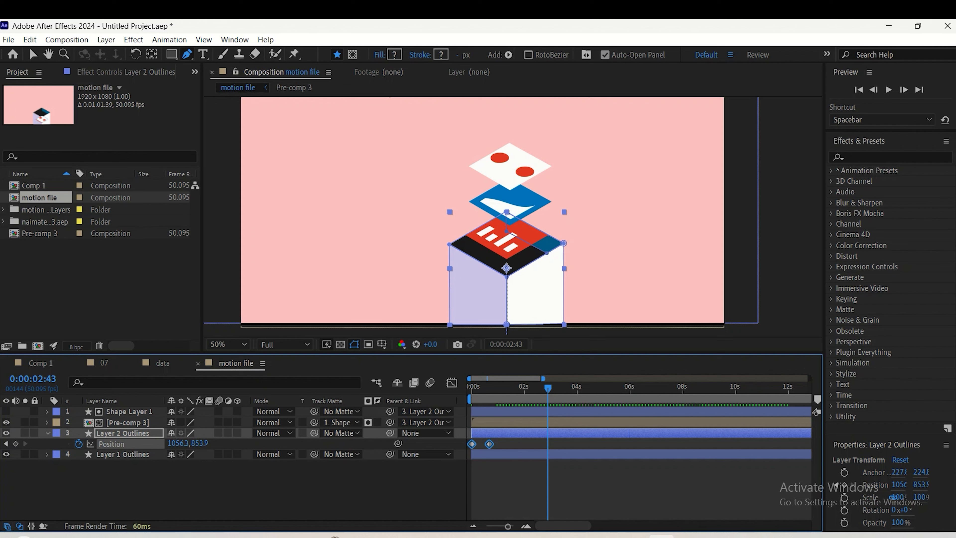
key(F9)
key(shift+F3)
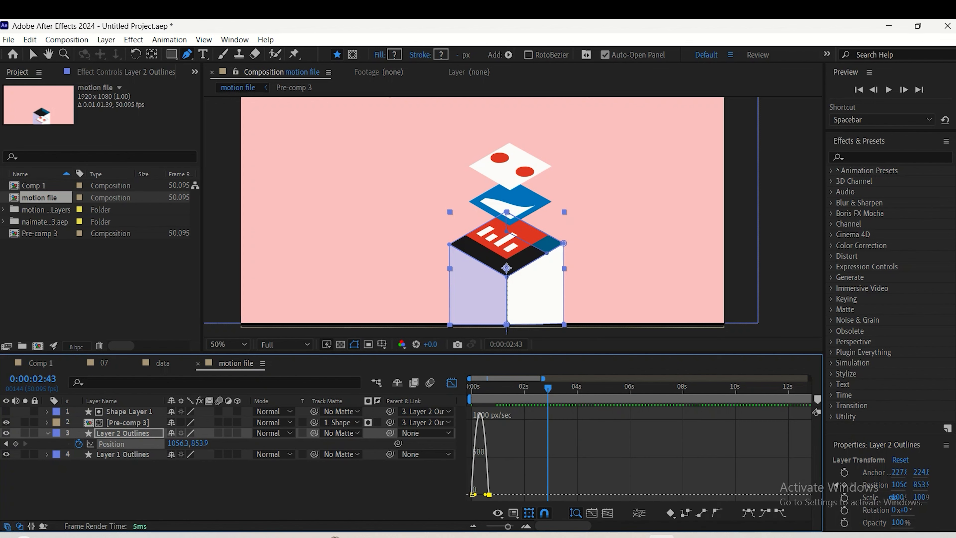
key(shift+F3)
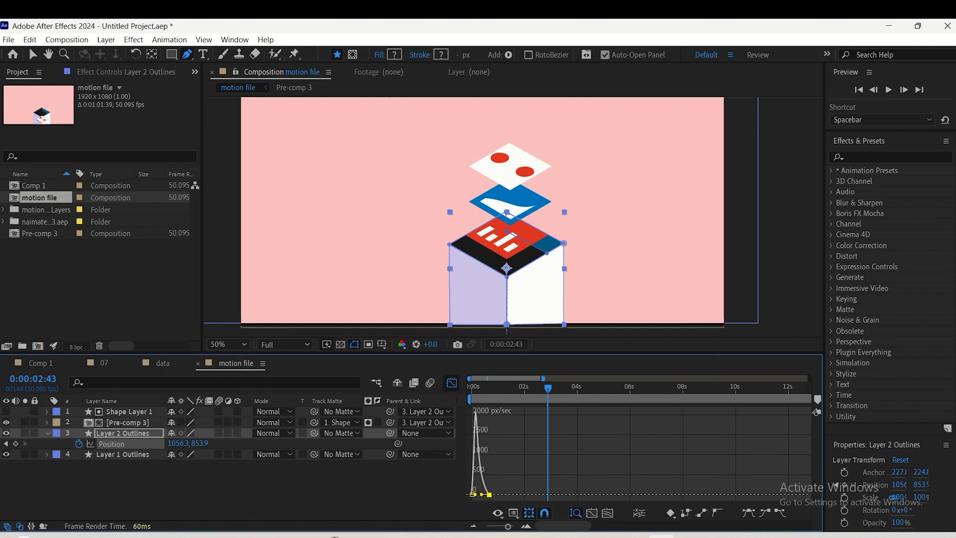
key(space)
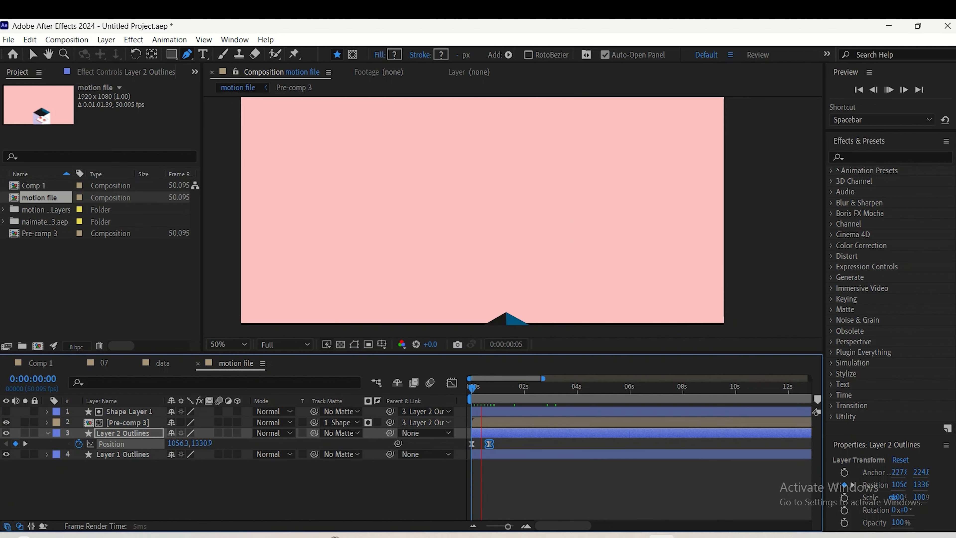
key(space)
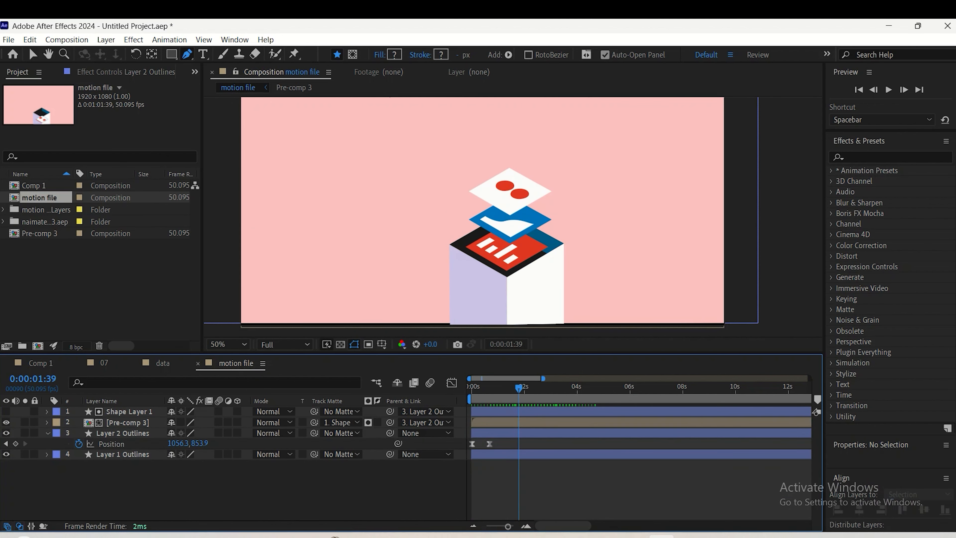
Slow the block's rise by moving Layer 2 Outlines' end Position keyframe to about 1.6 seconds, previewing the timing
drag(497, 444, 503, 444)
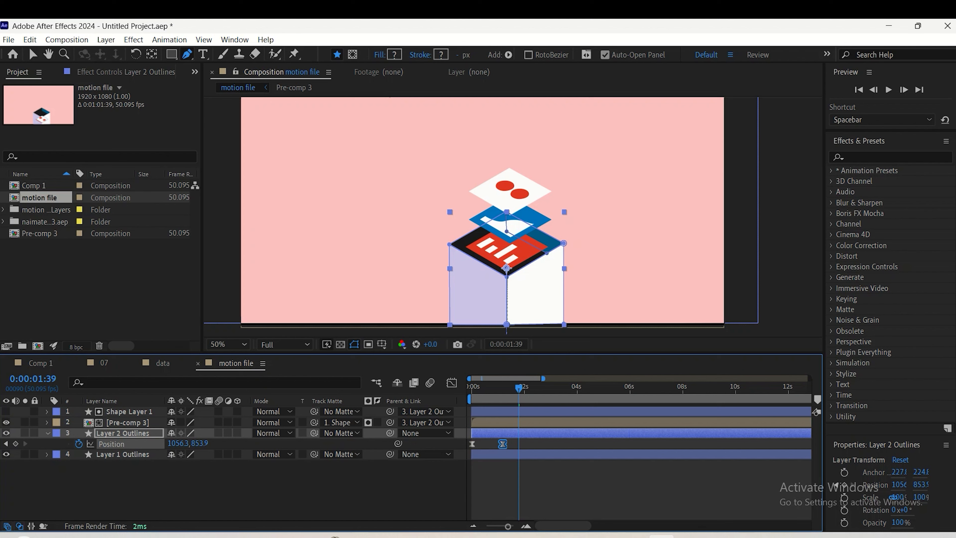
key(space)
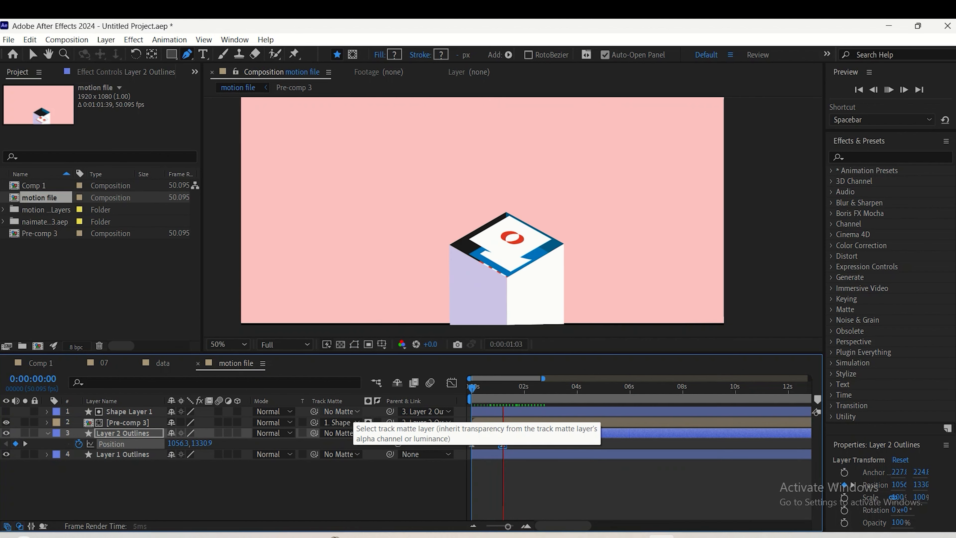
key(space)
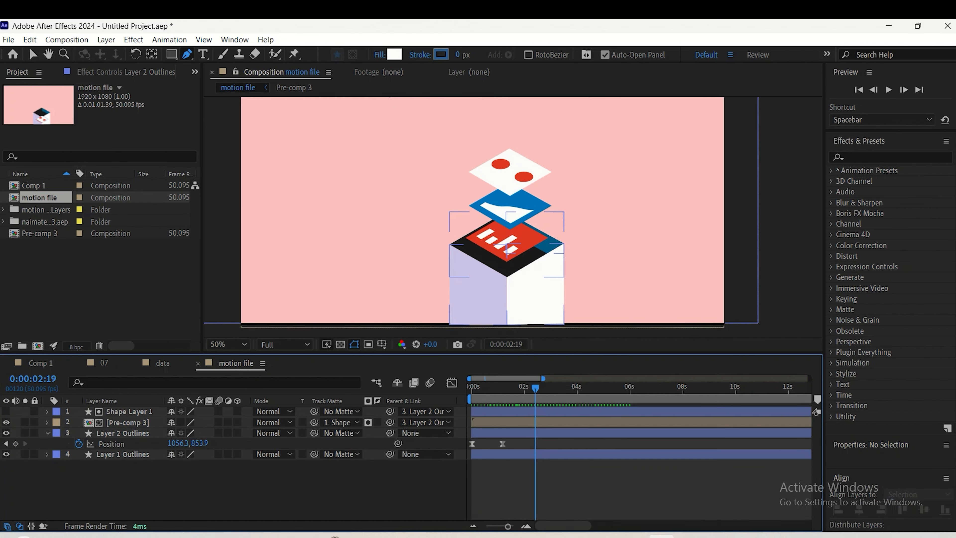
key(space)
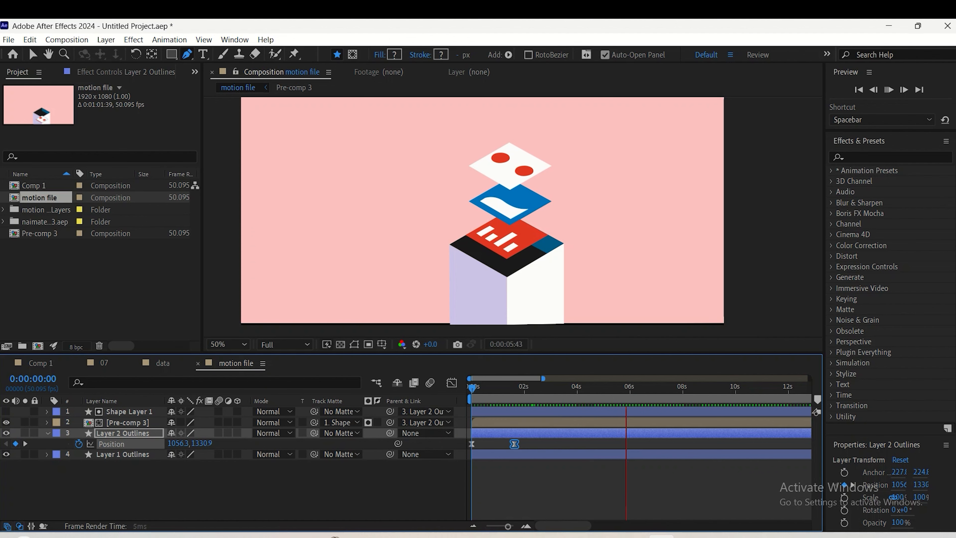
Fit the whole composition in the viewer and preview the complete animation from the start
scroll(512, 171, down, 1)
click(228, 344)
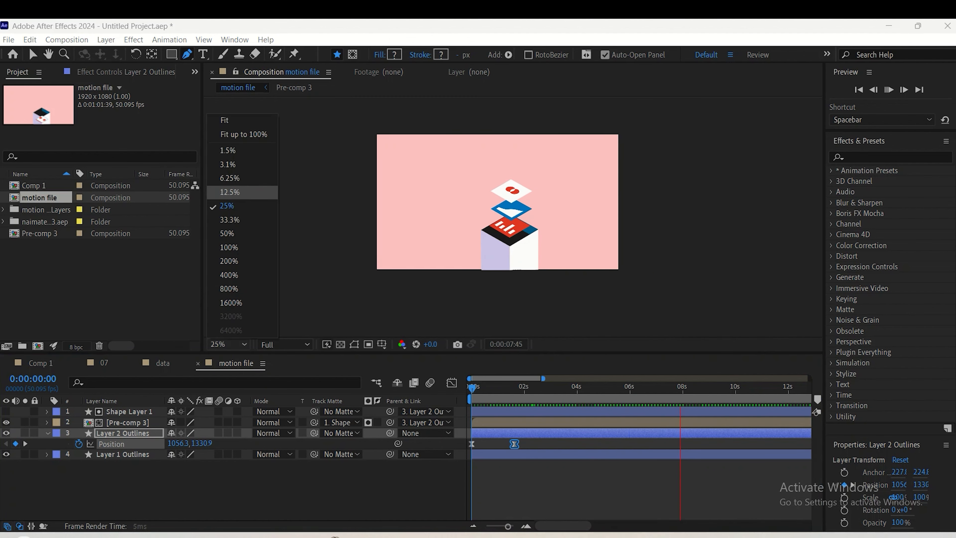
click(241, 120)
key(space)
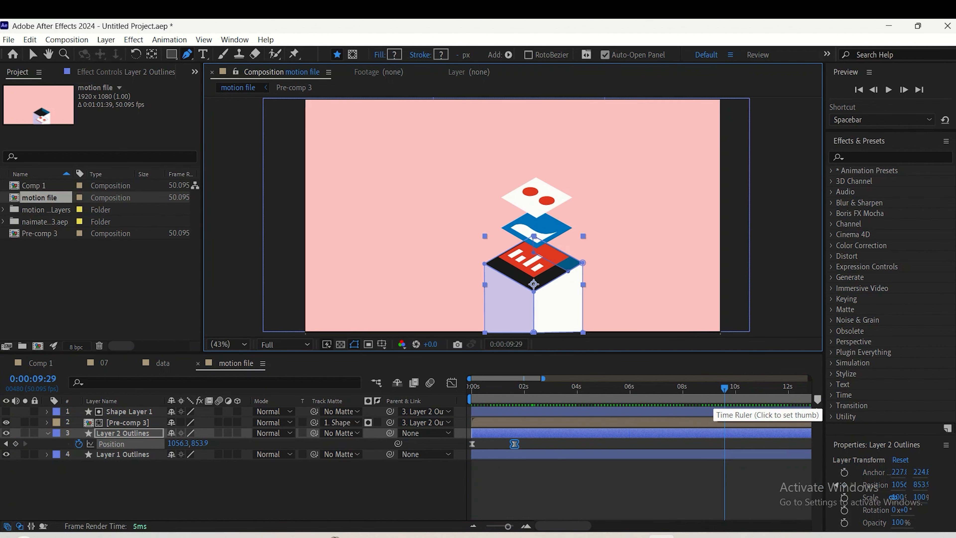
drag(726, 389, 472, 389)
key(space)
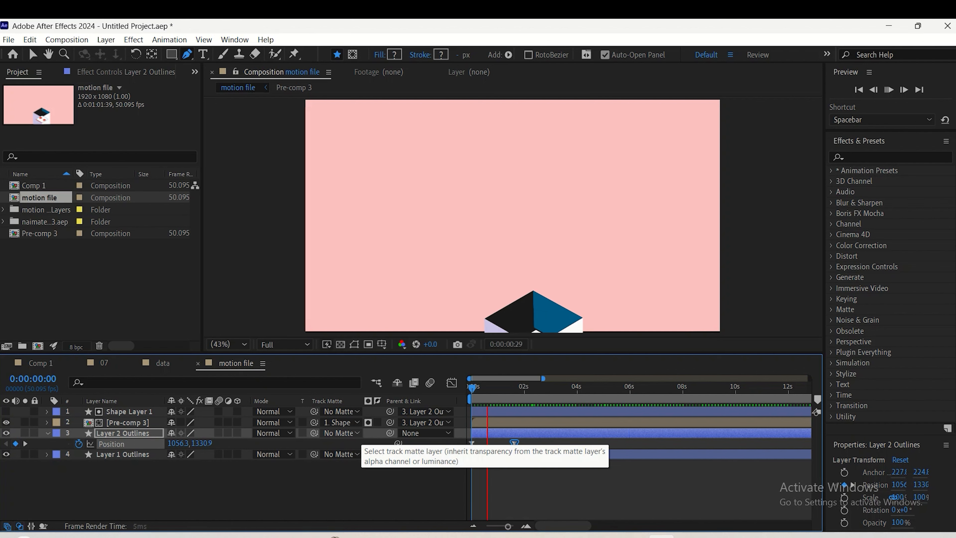